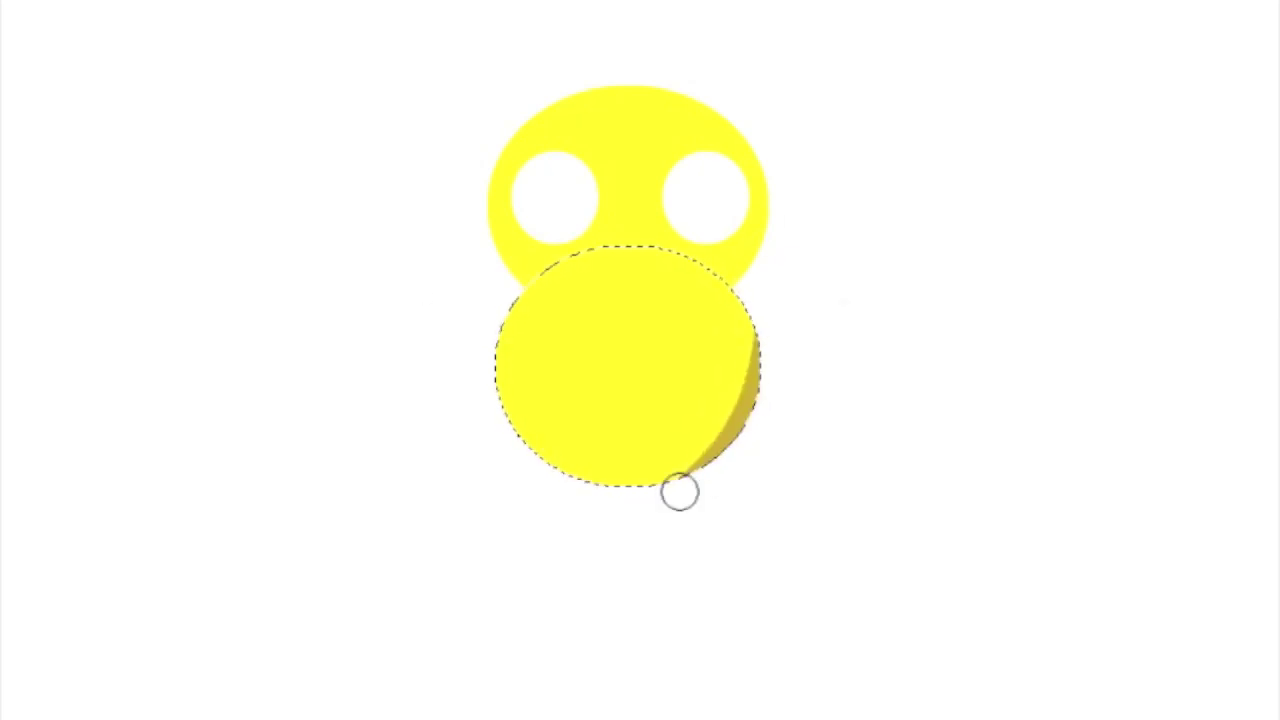
Step: Shade the right edges of the body and head darker yellow
left_click_drag(754, 263, 574, 529)
key("b")
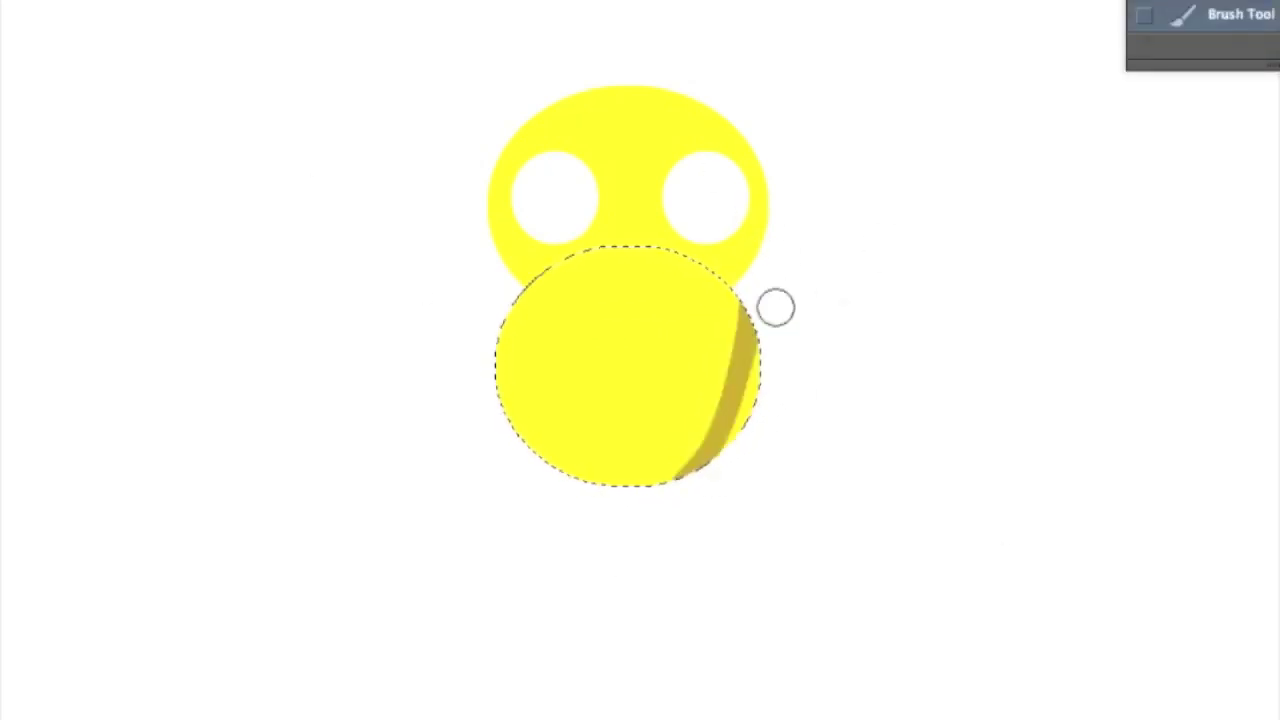
left_click_drag(786, 240, 754, 351)
key("ctrl+d")
key("b")
left_click_drag(731, 286, 723, 274)
key("ctrl+d")
Step: Paint the orange beak between the eyes
key("ctrl+bracketright")
key("b")
left_click_drag(615, 252, 646, 250)
Step: Paint an orange leg with toes, rotate it upright and duplicate it as the second leg
key("ctrl+bracketleft")
key("b")
left_click_drag(609, 457, 606, 531)
left_click_drag(834, 551, 729, 571)
key("ctrl+z")
mouse_move(596, 597)
left_mouse_down()
mouse_move(712, 570)
mouse_move(720, 547)
mouse_move(740, 578)
left_mouse_up()
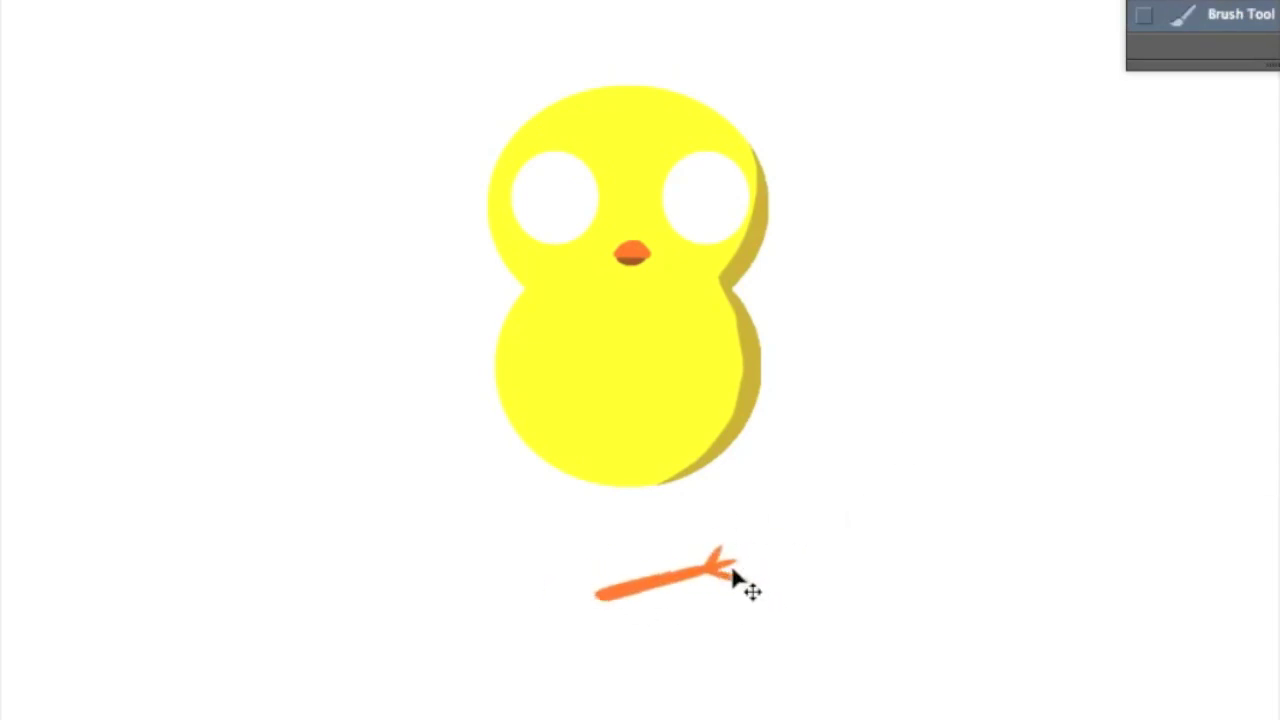
key("ctrl+t")
key("Return")
key("ctrl+j")
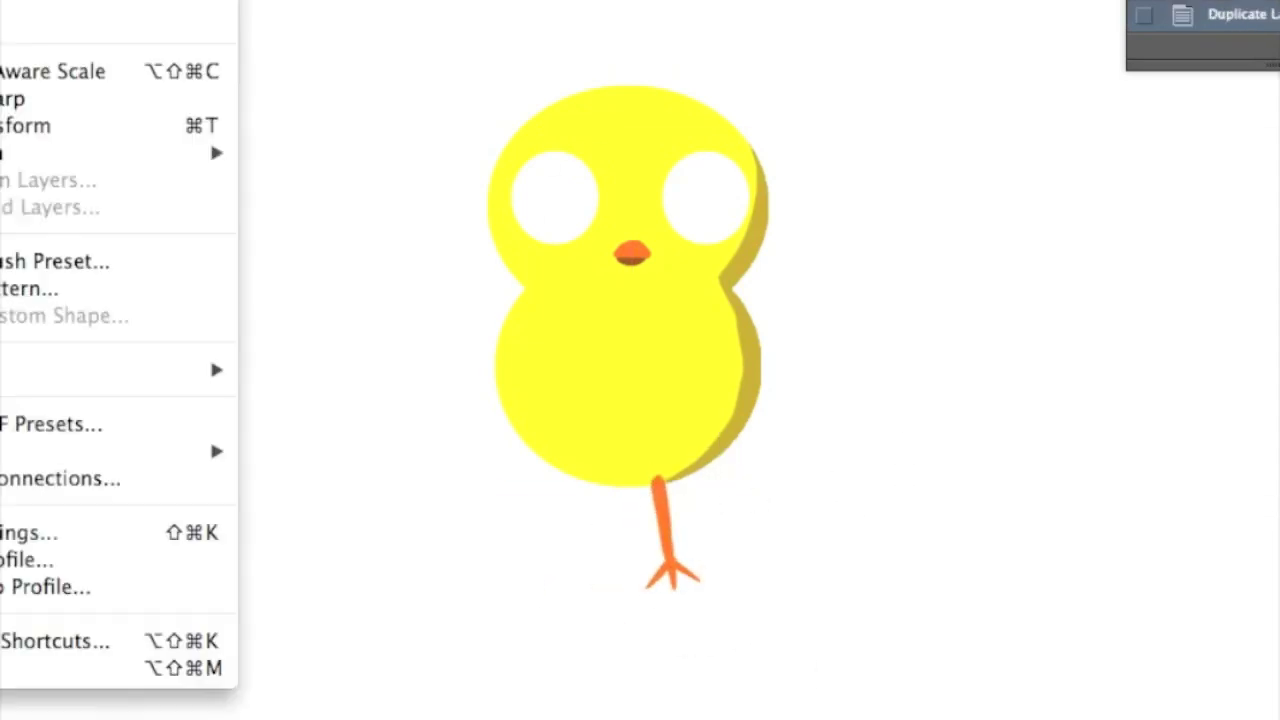
Step: Paint an olive wing on the right and place a mirrored copy on the left
key("ctrl+shift+n")
key("b")
left_click_drag(744, 312, 760, 318)
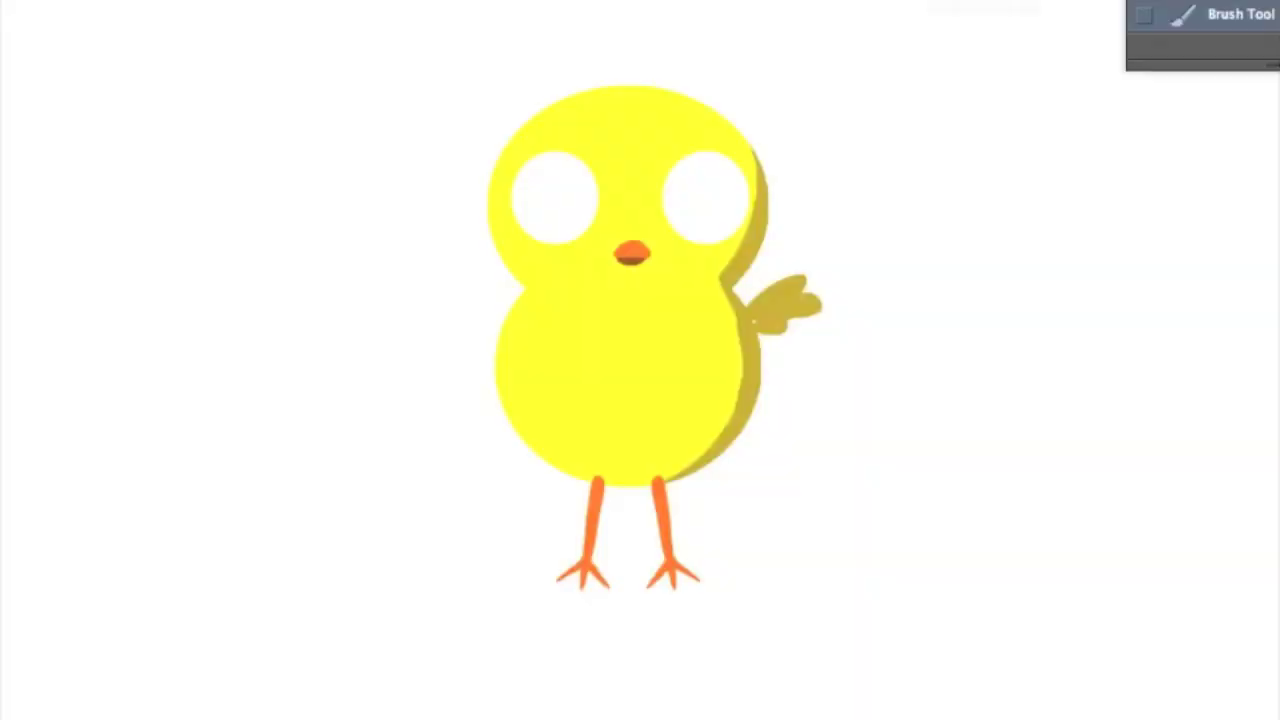
left_click_drag(530, 212, 214, 214)
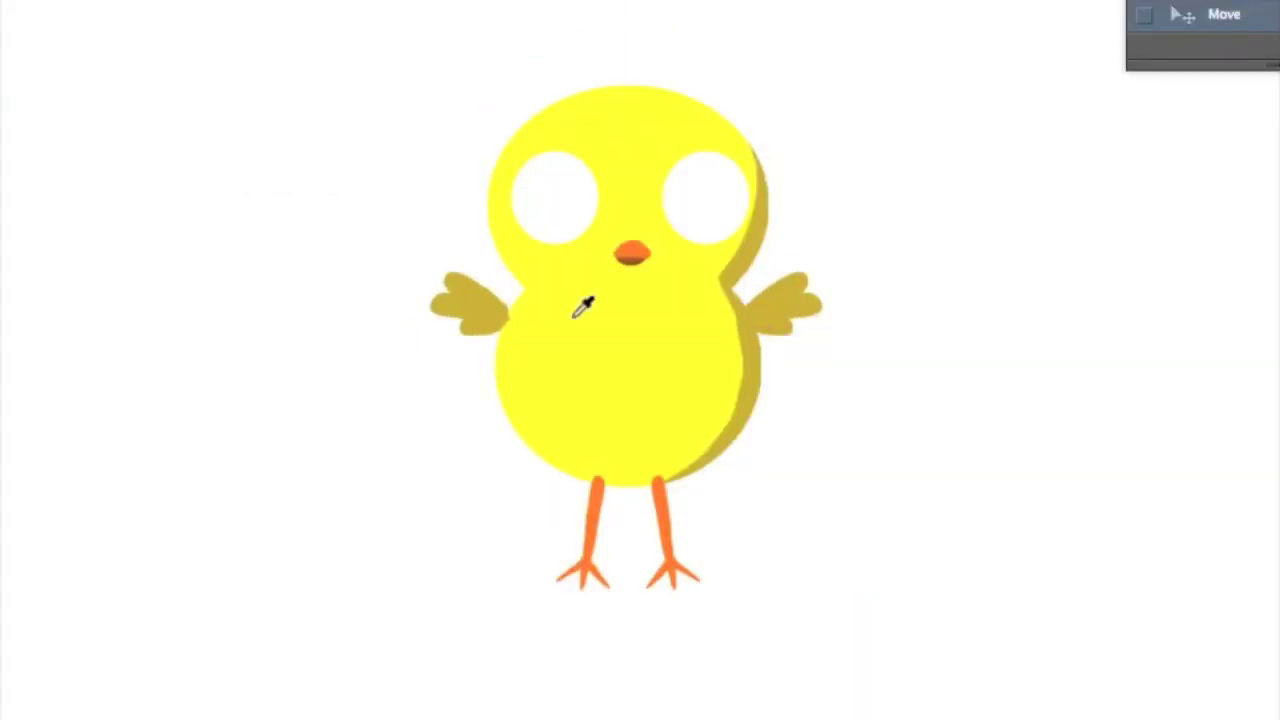
Step: Add mirrored eyebrows over the eyes and a feather tuft on top of the head
key("b")
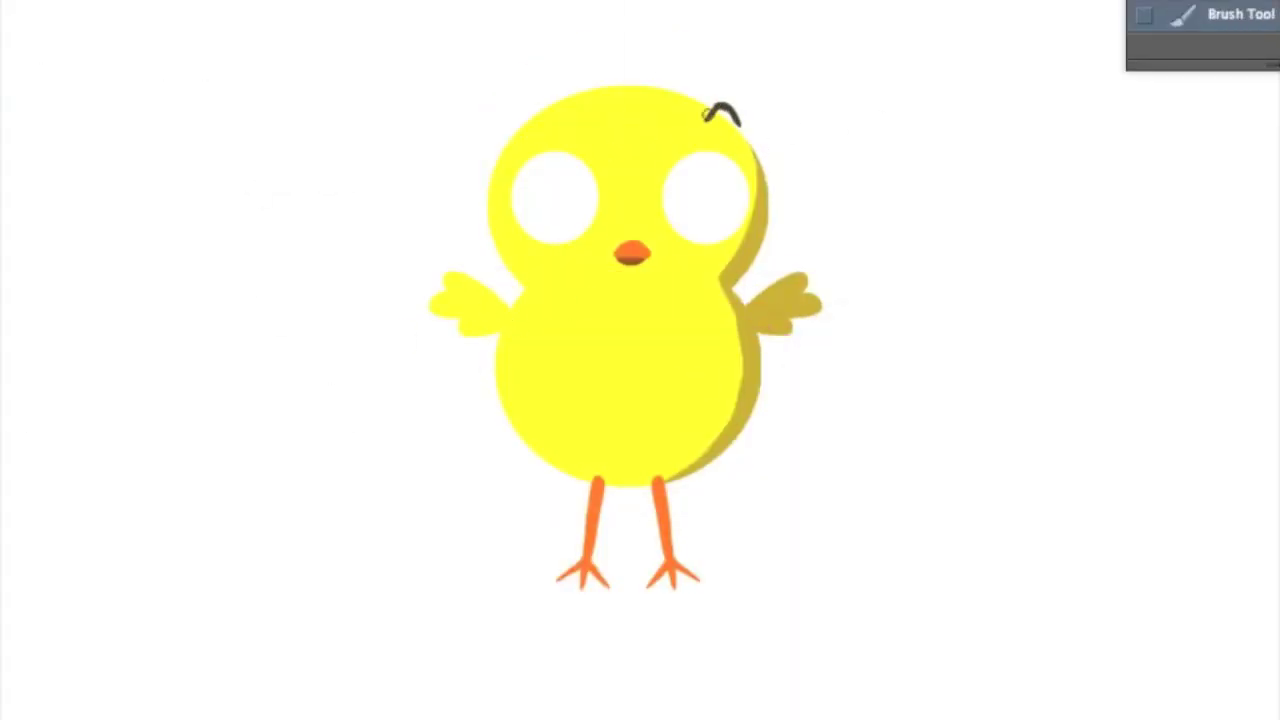
left_click_drag(443, 114, 528, 106)
key("ctrl+d")
key("b")
left_click_drag(612, 80, 645, 32)
Step: Fill blue irises and black pupils into both eyes
key("ctrl+shift+n")
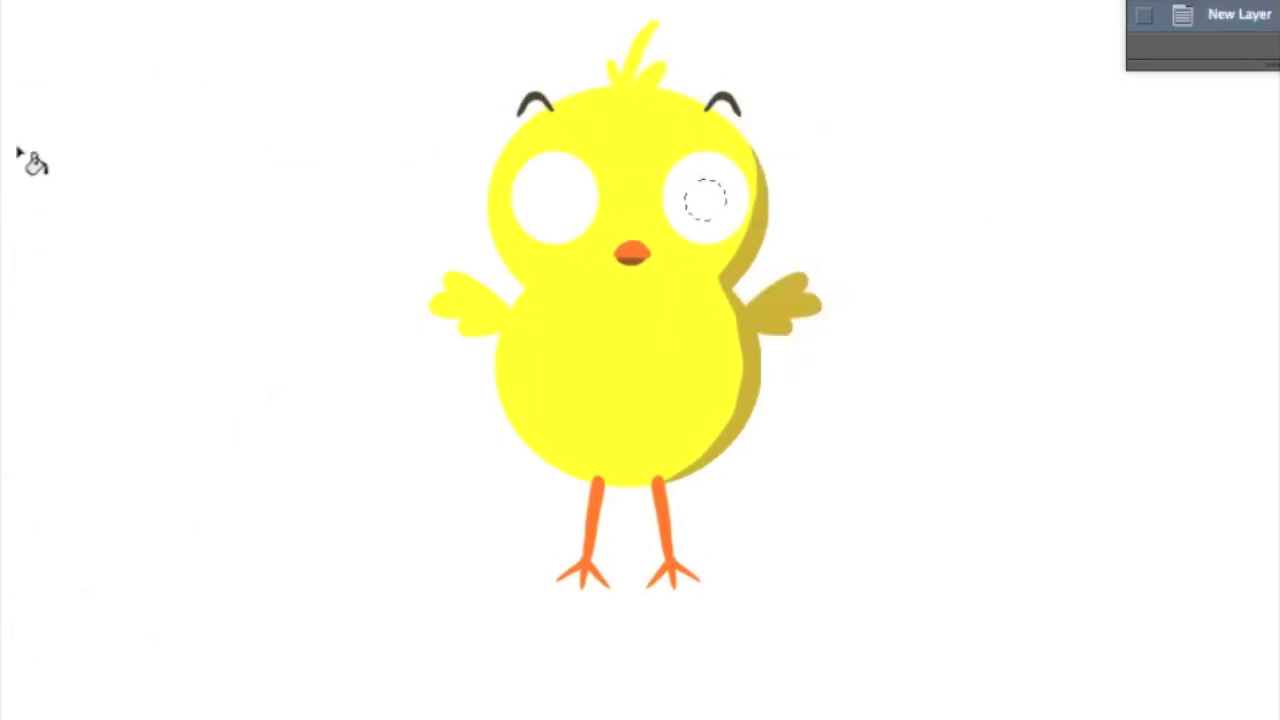
key("alt+BackSpace")
key("ctrl+d")
key("m")
key("ctrl+shift+n")
key("Return")
key("alt+BackSpace")
key("ctrl+d")
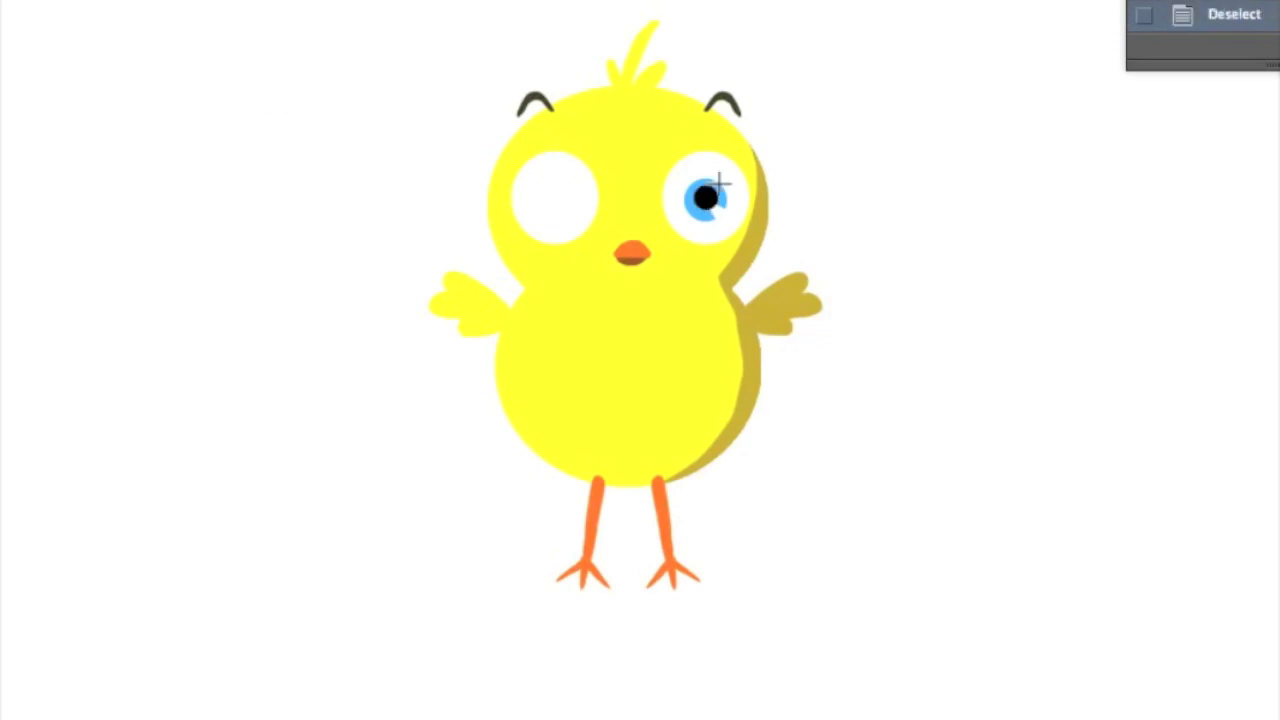
left_click_drag(705, 198, 555, 198)
Step: Stroke a black oval around the head and erase its lower part for the headband
key("ctrl+d")
left_click_drag(478, 10, 778, 300)
left_click(40, 20)
left_click(1166, 126)
key("ctrl+d")
key("e")
key("b")
Step: Paint a black ear cup with a grey highlight and put a mirrored copy on the left
mouse_move(776, 211)
left_mouse_down()
mouse_move(795, 195)
mouse_move(762, 230)
left_mouse_up()
left_click_drag(762, 162, 762, 234)
key("ctrl+e")
key("ctrl+t")
key("Return")
left_click_drag(620, 197, 303, 204)
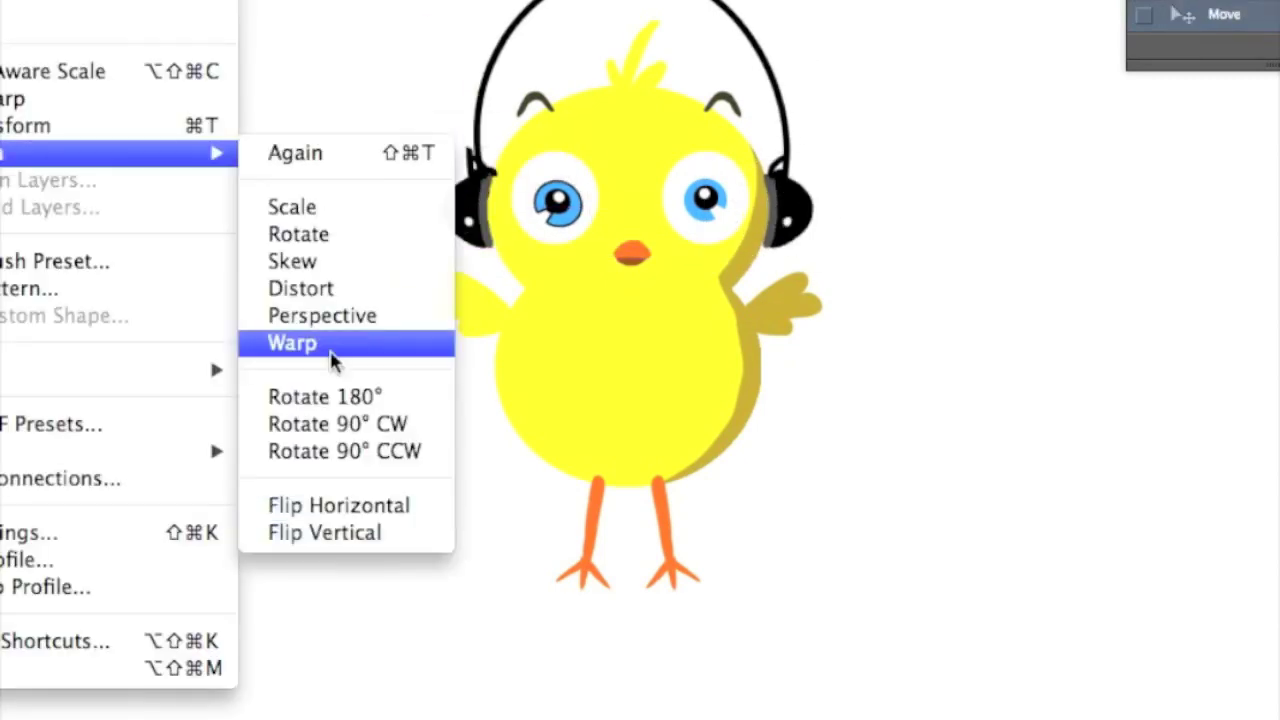
Step: Select the headphones and nudge them slightly into place on the head
key("l")
left_click_drag(380, 10, 900, 320)
key("v")
left_click_drag(610, 195, 616, 193)
key("Right")
key("ctrl+t")
key("b")
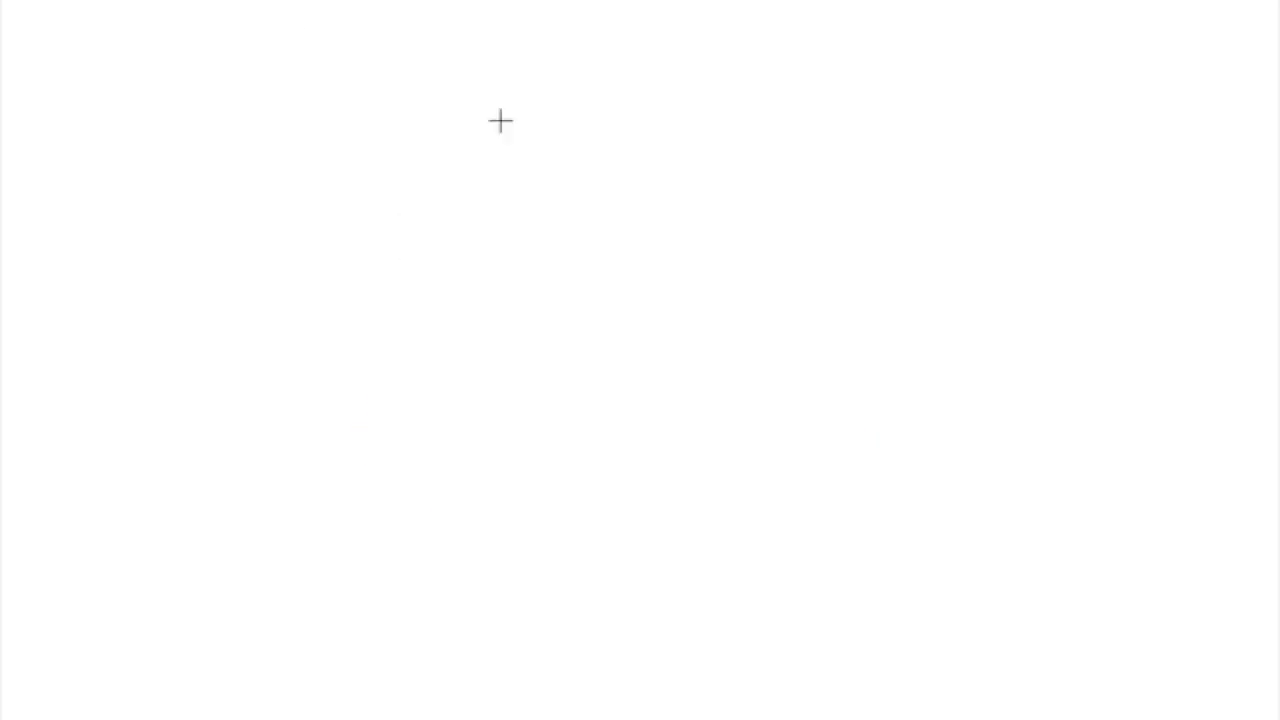
Step: Fill an oval selection near the top centre with yellow and duplicate its layer
left_click_drag(393, 83, 665, 295)
mouse_move(510, 117)
left_mouse_down()
mouse_move(796, 376)
mouse_move(791, 360)
left_mouse_up()
left_click_drag(729, 291, 701, 256)
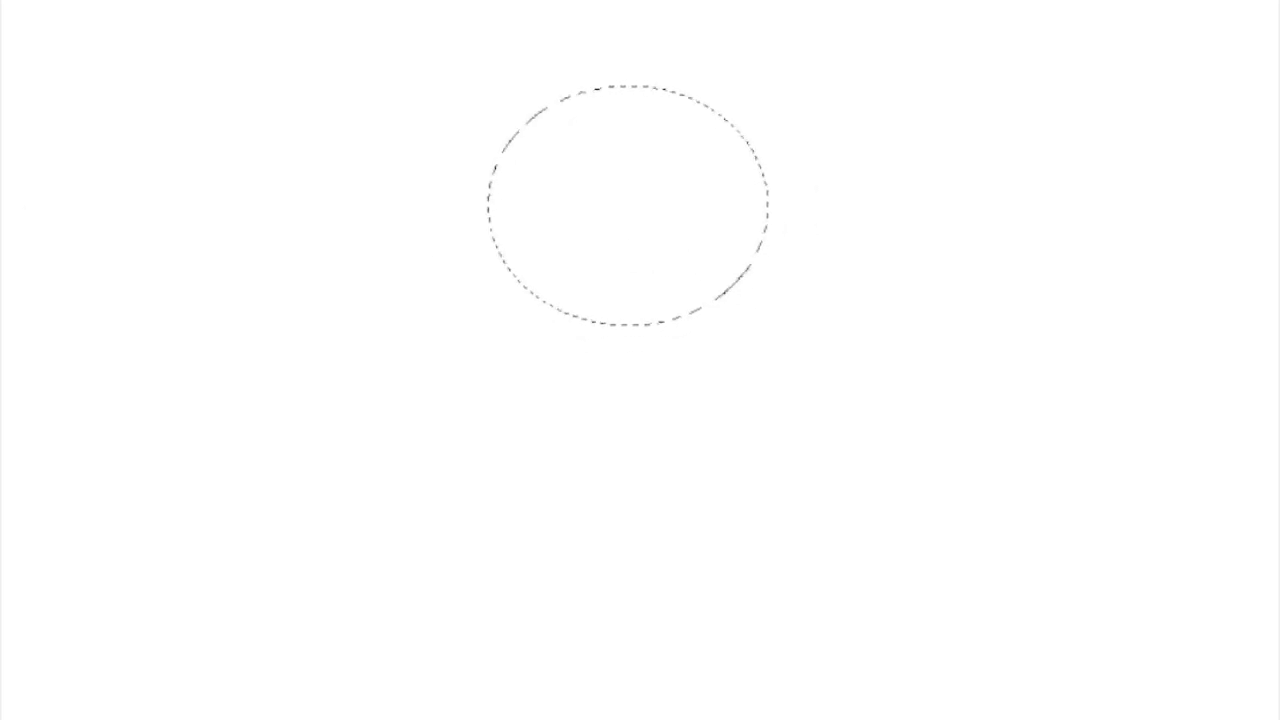
left_click(666, 220)
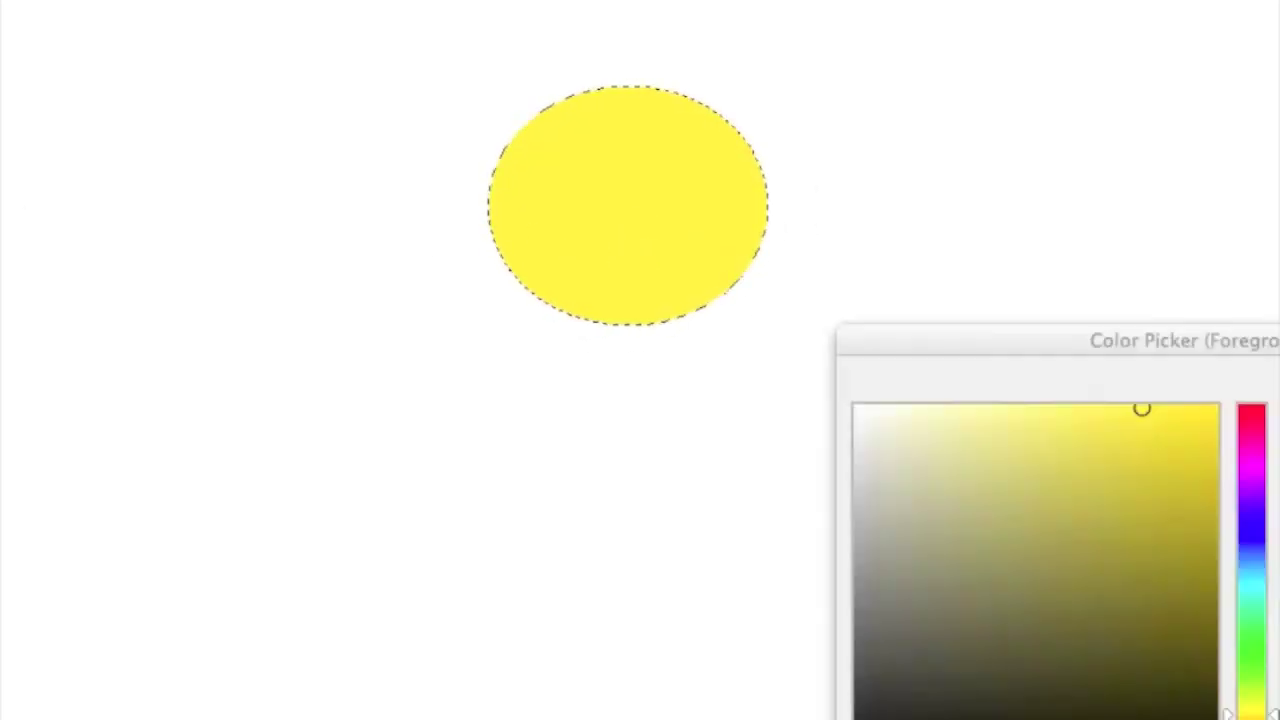
left_click(1248, 422)
left_click_drag(1240, 617, 1250, 706)
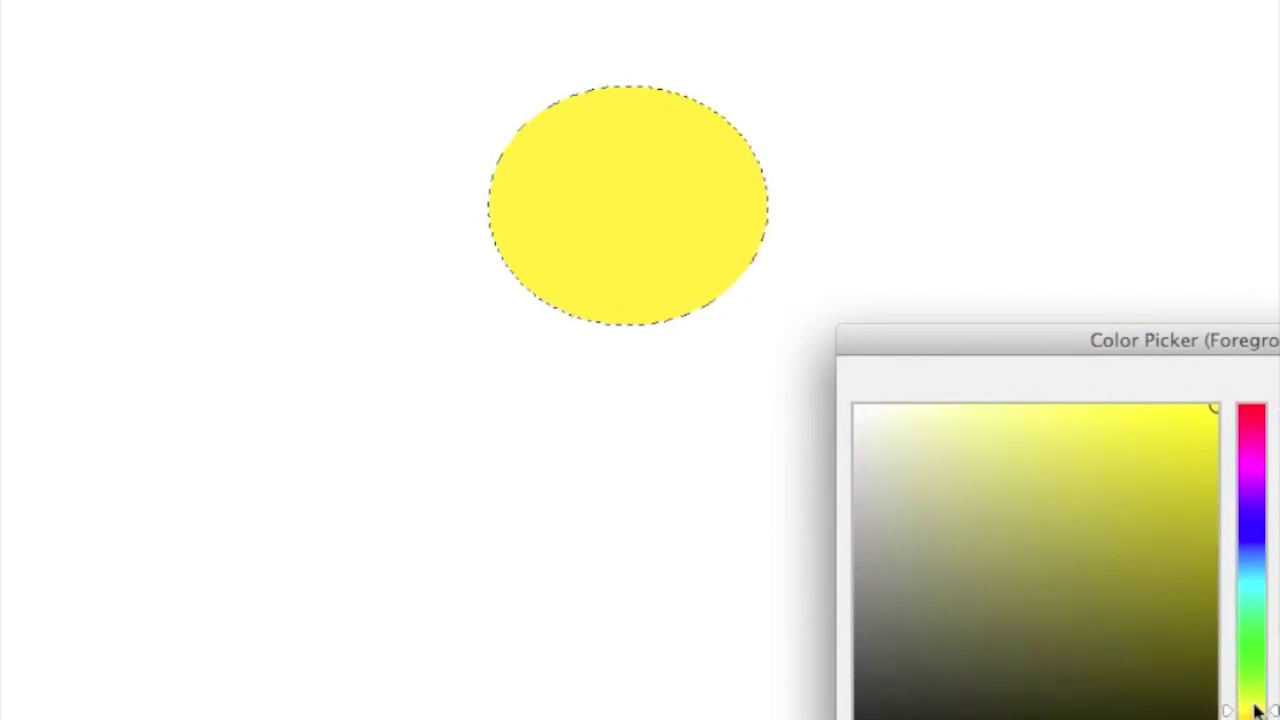
key("Return")
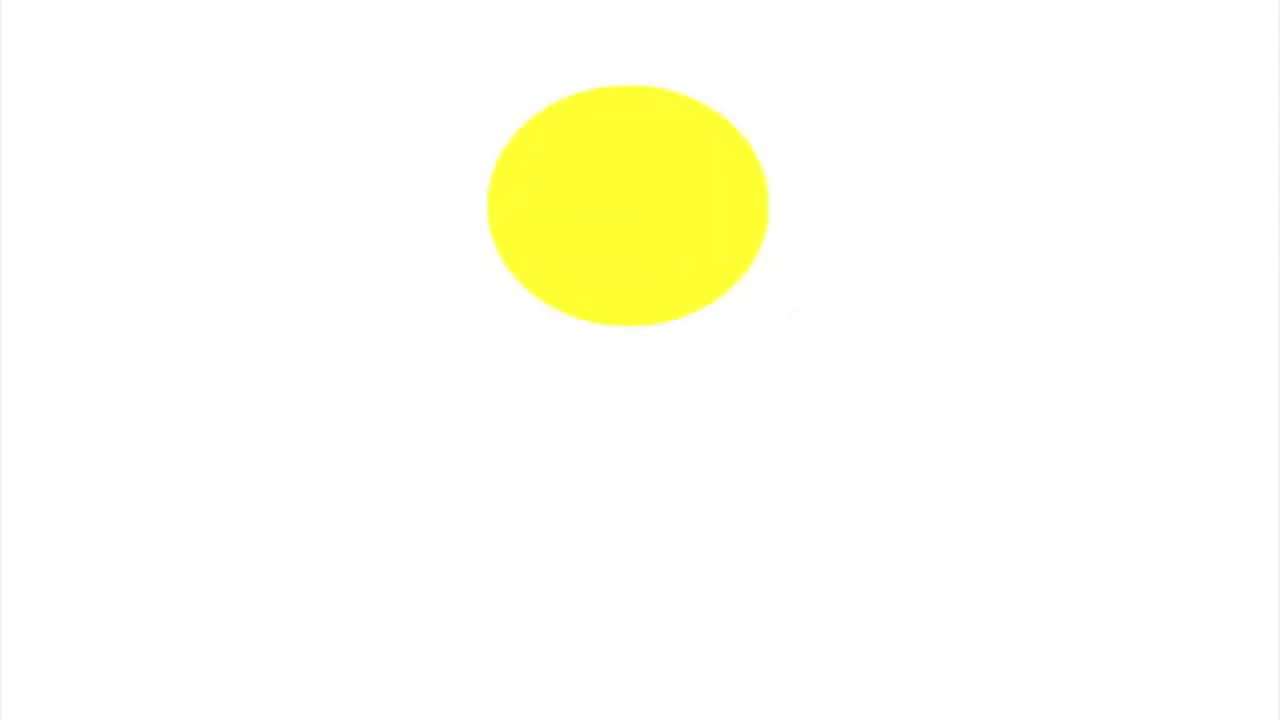
left_click(1248, 221)
Step: Move the oval copy below the head and scale it to sit centred as the body
left_click_drag(659, 213, 647, 416)
key("ctrl+t")
mouse_move(757, 287)
left_mouse_down()
mouse_move(708, 323)
mouse_move(717, 277)
mouse_move(737, 286)
left_mouse_up()
left_click_drag(682, 362, 697, 331)
left_click_drag(748, 254, 753, 252)
left_click_drag(700, 323, 706, 315)
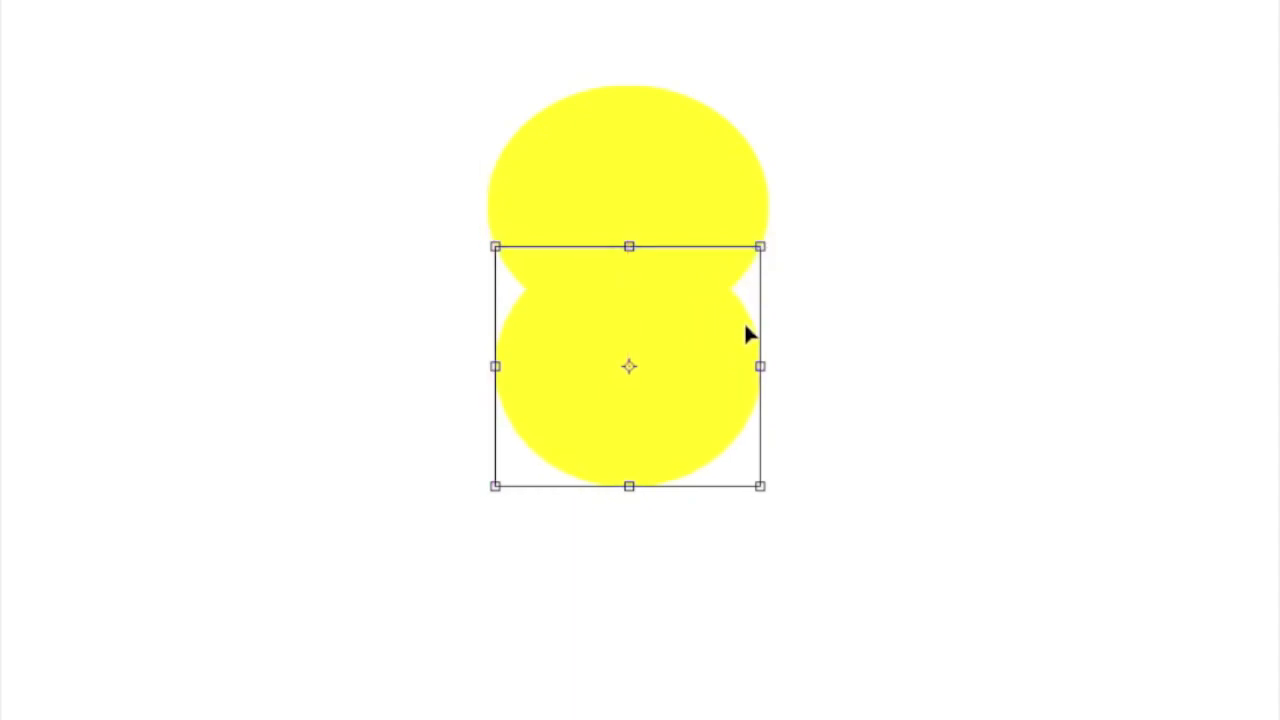
left_click(745, 312)
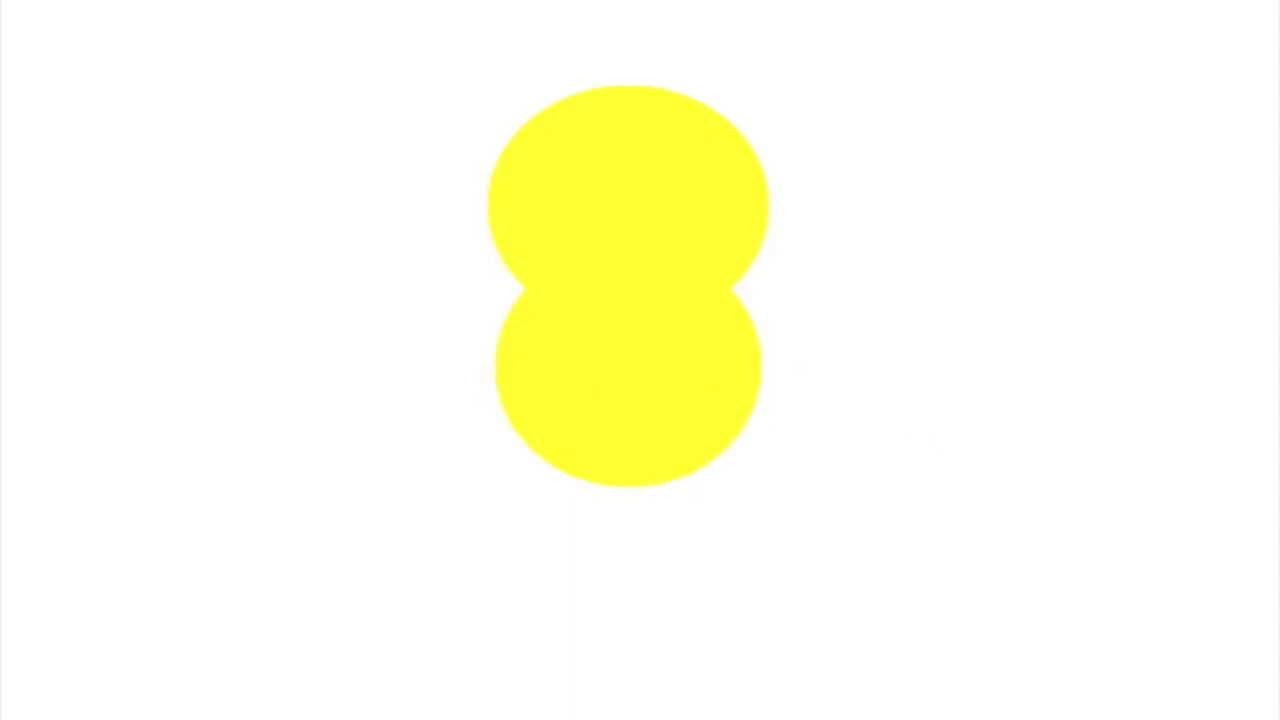
left_click_drag(665, 150, 740, 228)
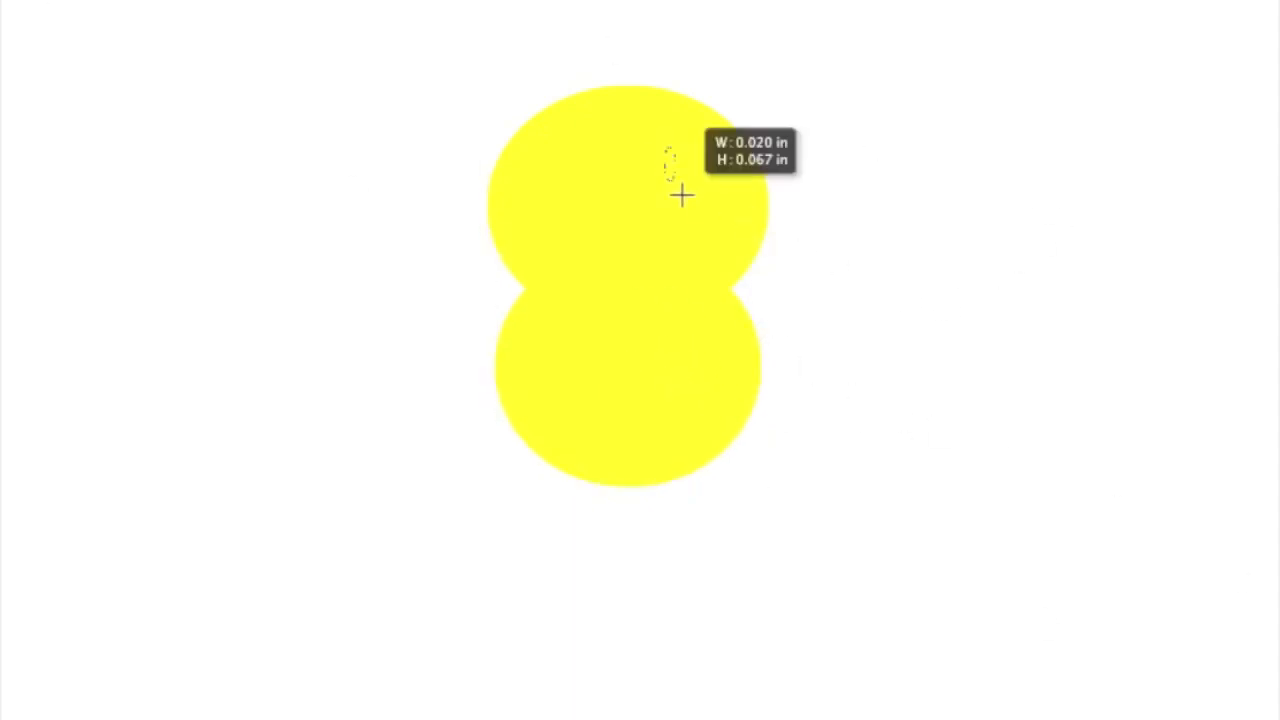
Step: Fill a round eye selection white and move a duplicate to the head's left side
left_click_drag(663, 151, 750, 244)
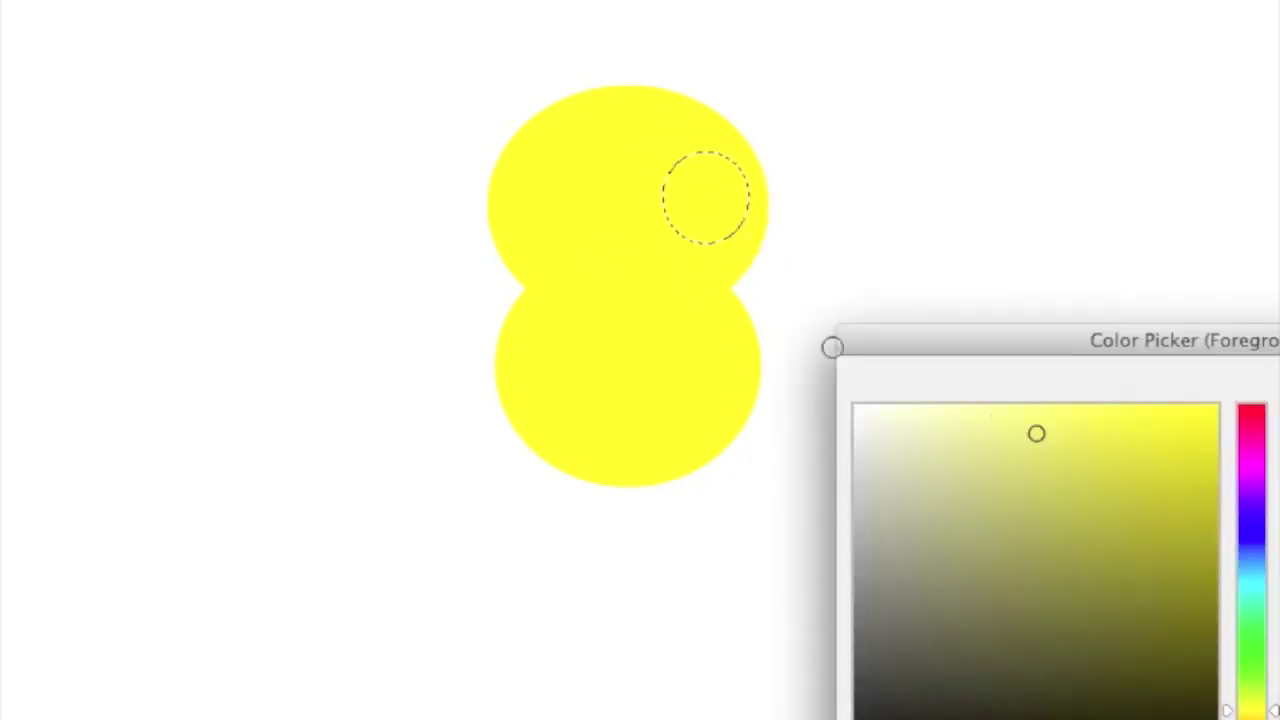
key("Delete")
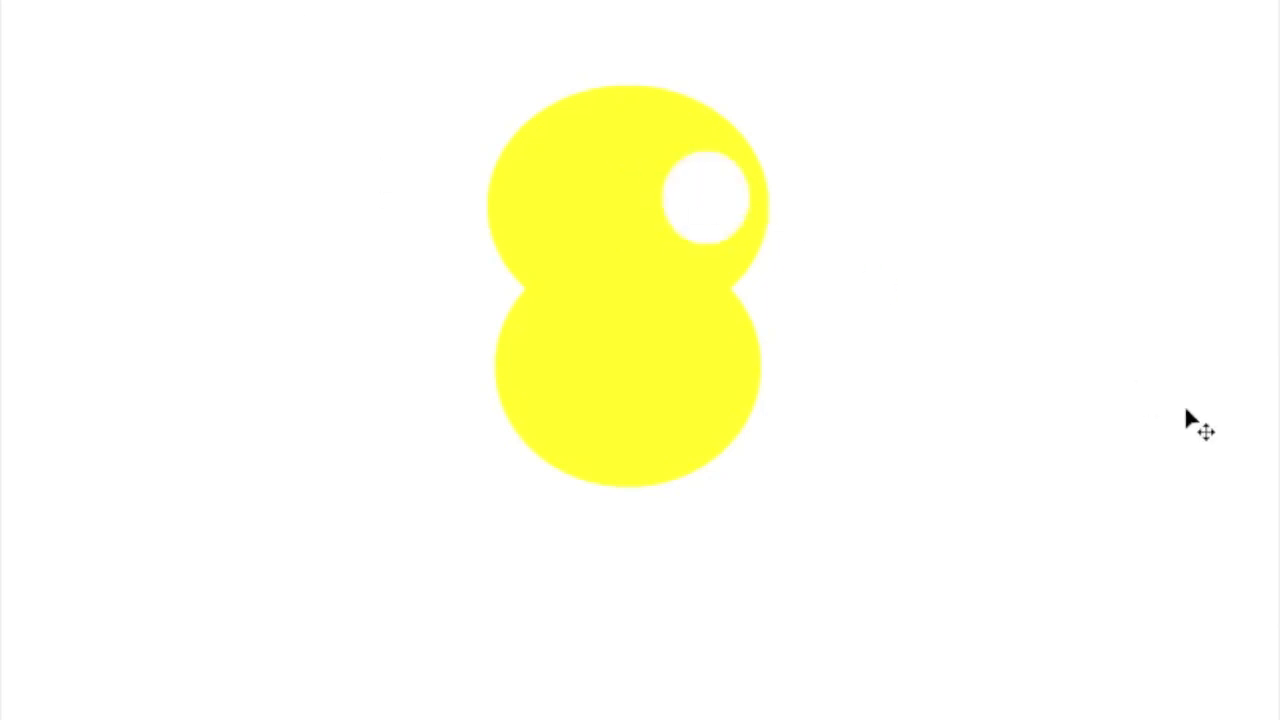
key("Return")
mouse_move(677, 180)
left_mouse_down()
mouse_move(551, 180)
mouse_move(546, 164)
left_mouse_up()
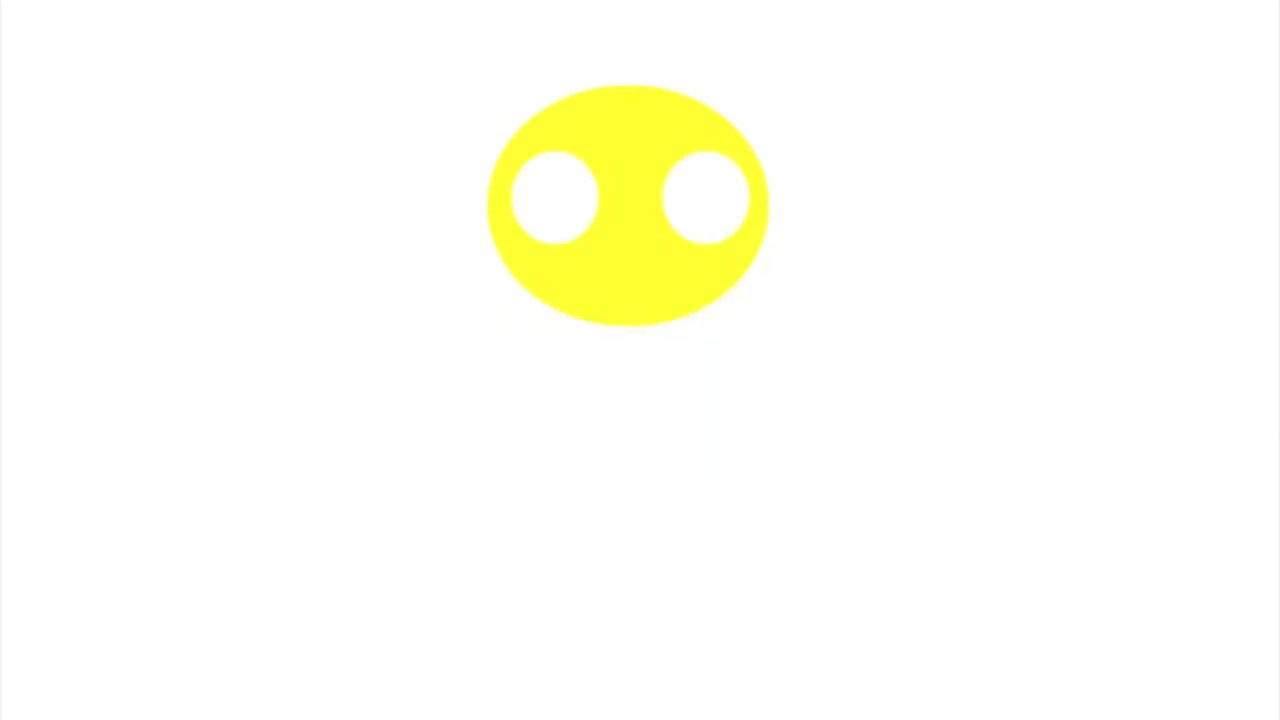
Step: Select the body, enlarge the brush and paint ochre shading down its right edge
left_click(614, 340)
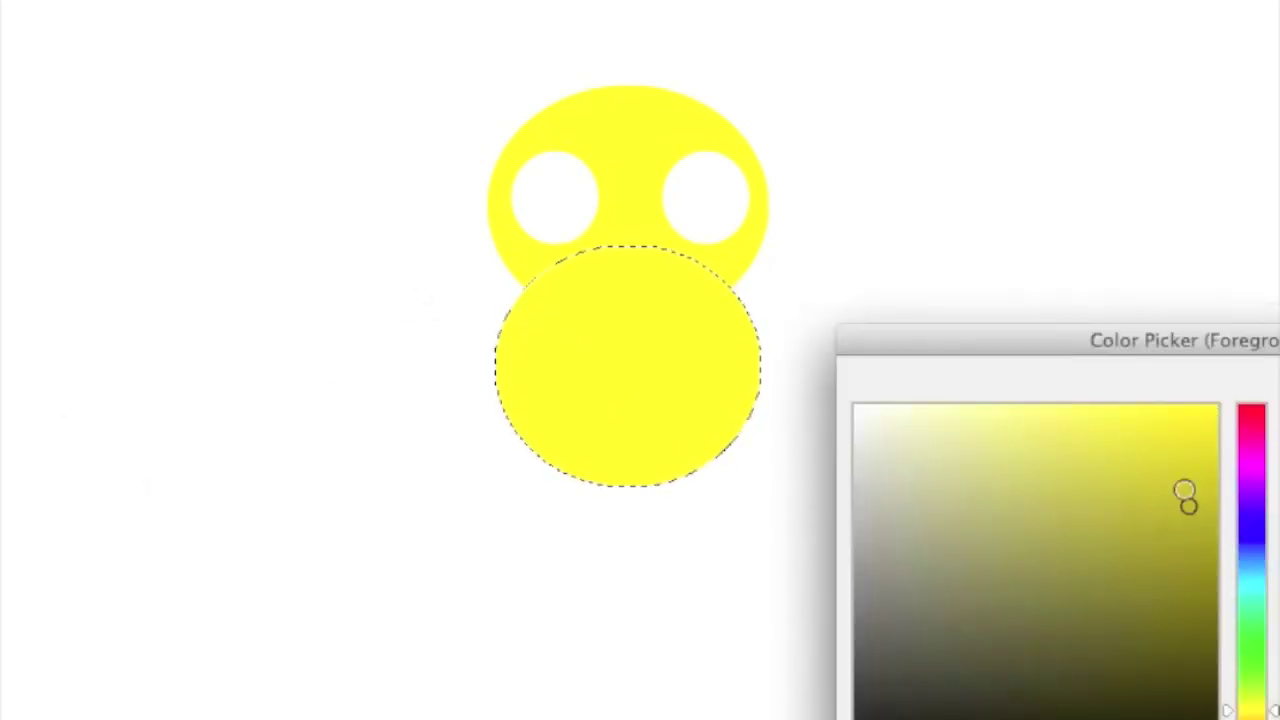
key("Return")
right_click(740, 335)
left_click_drag(811, 409, 830, 409)
key("Return")
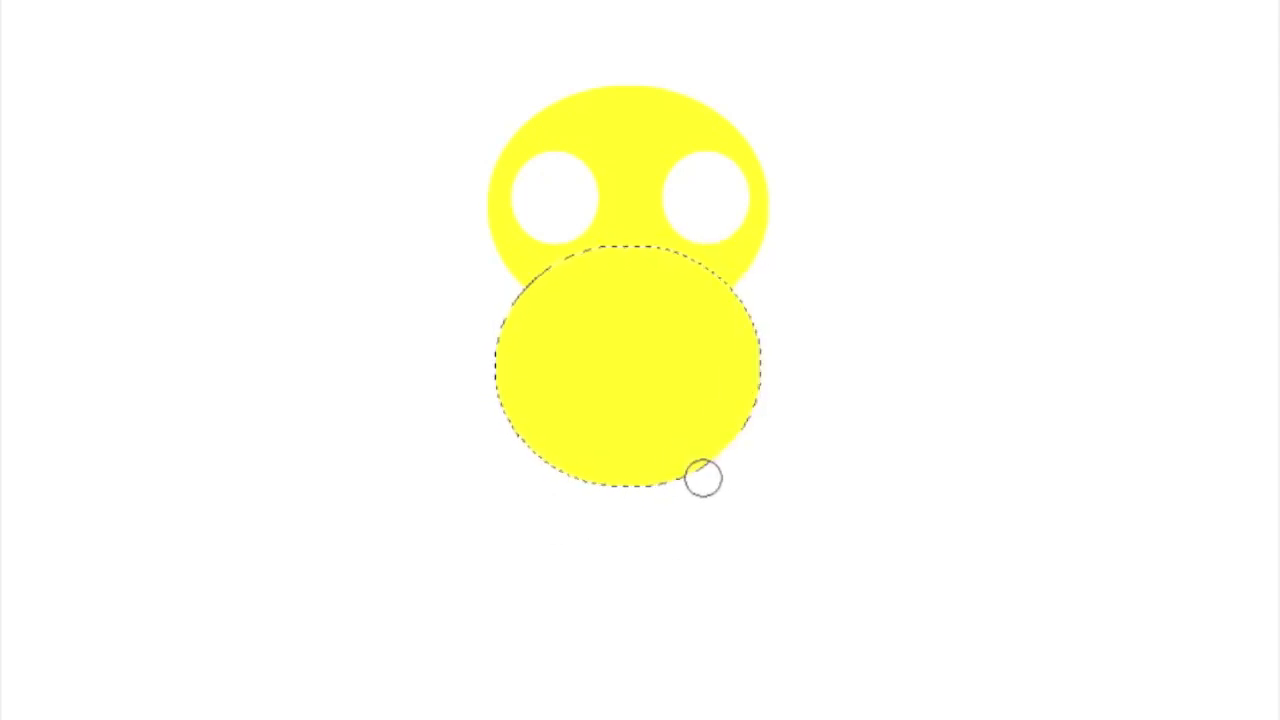
left_click_drag(706, 475, 777, 340)
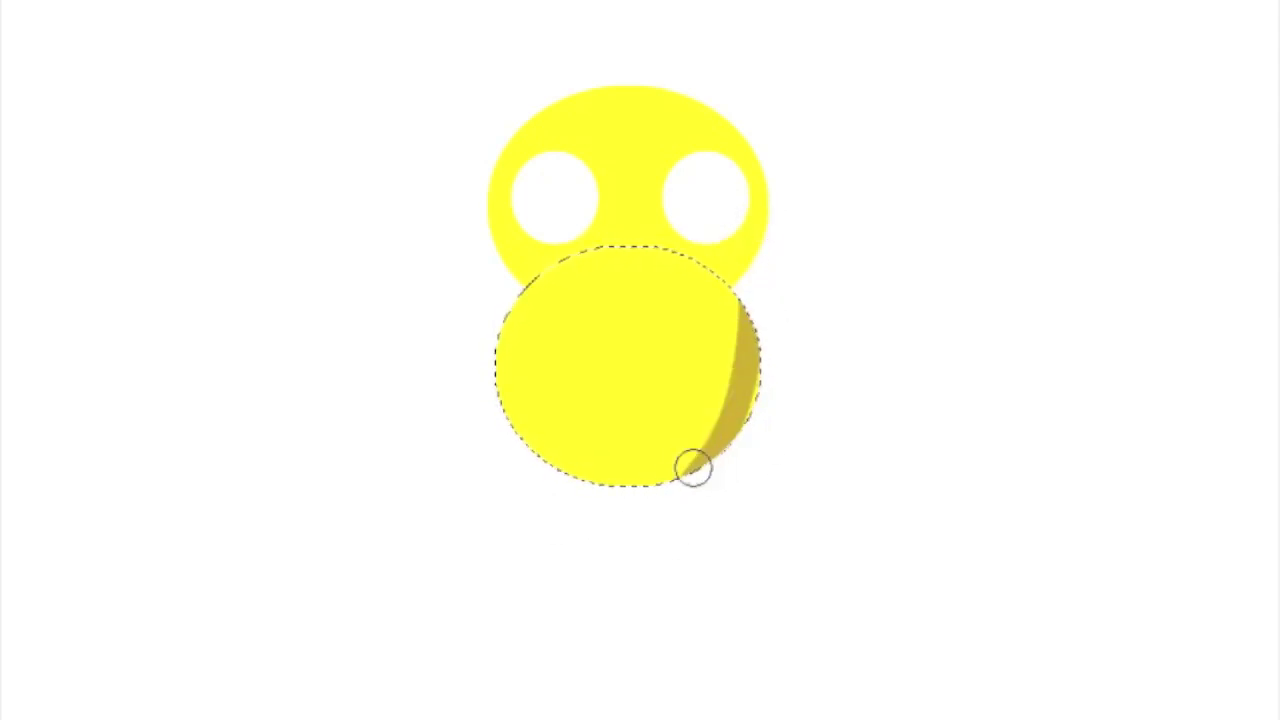
key("ctrl+z")
left_click_drag(657, 478, 757, 306)
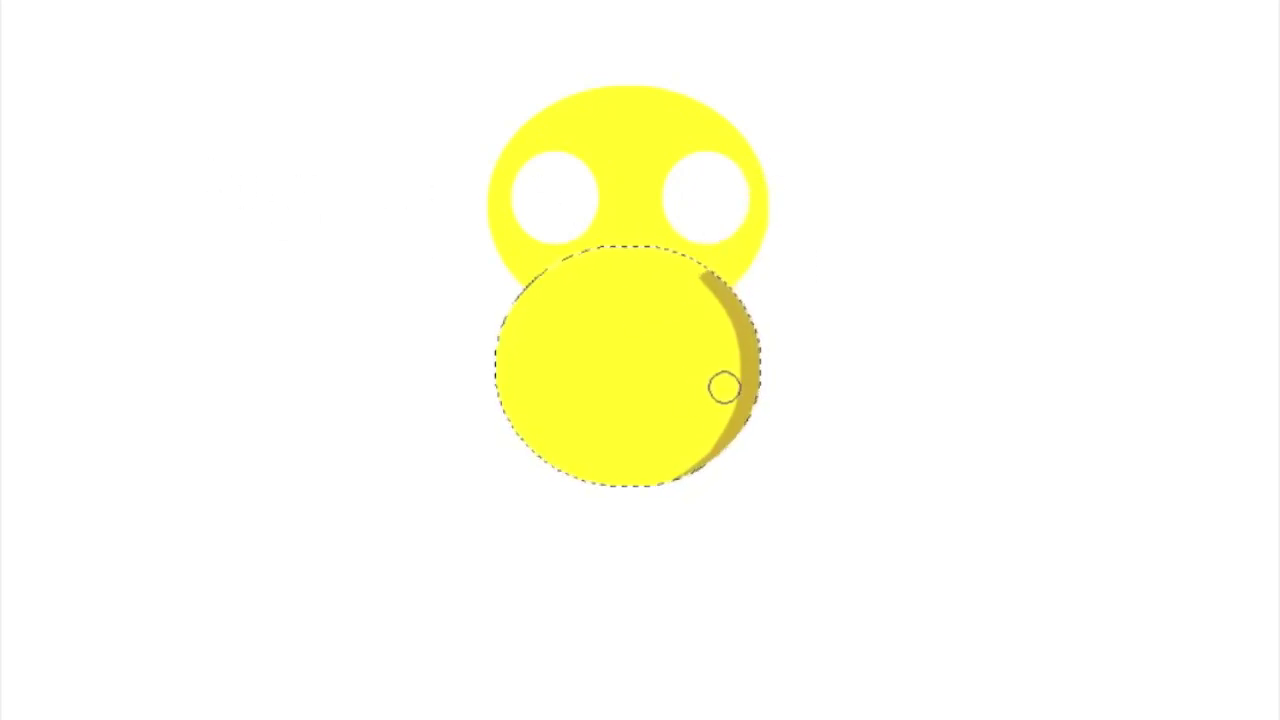
left_click_drag(720, 343, 712, 325)
key("ctrl+z")
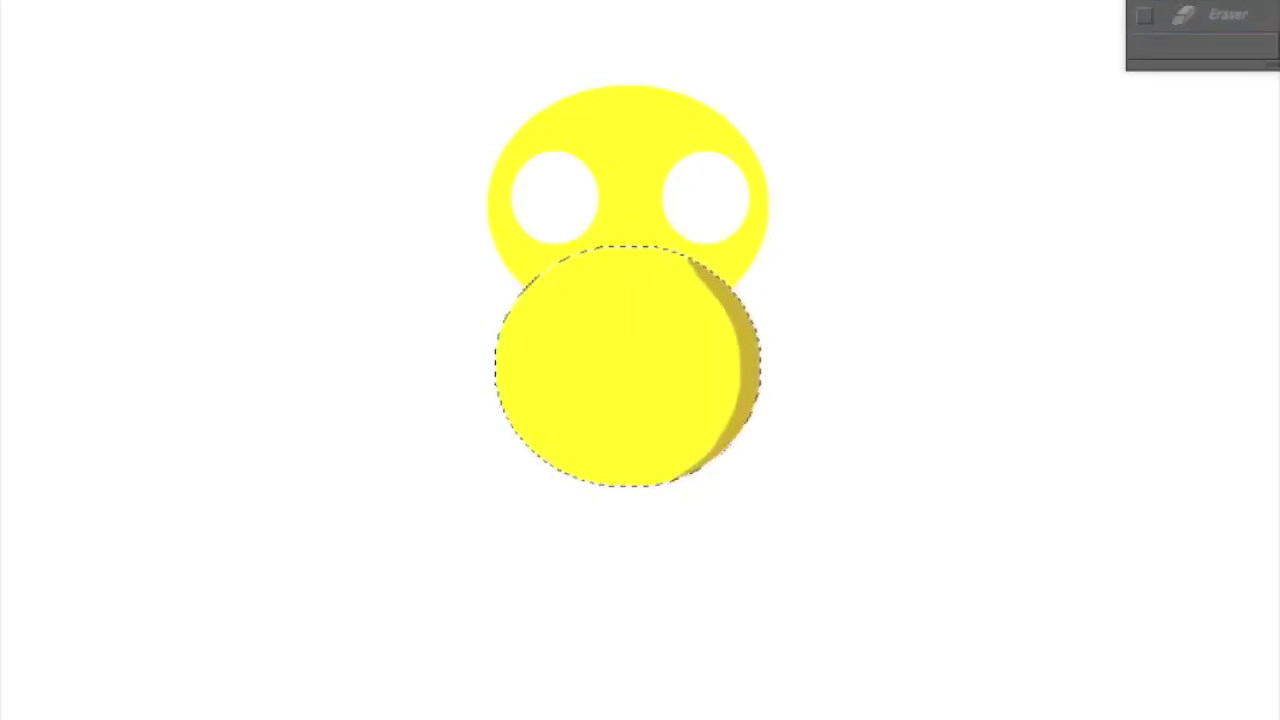
Step: Paint a darker crescent along the body's right edge on a new layer, then deselect
key("ctrl+alt+shift+n")
key("ctrl+d")
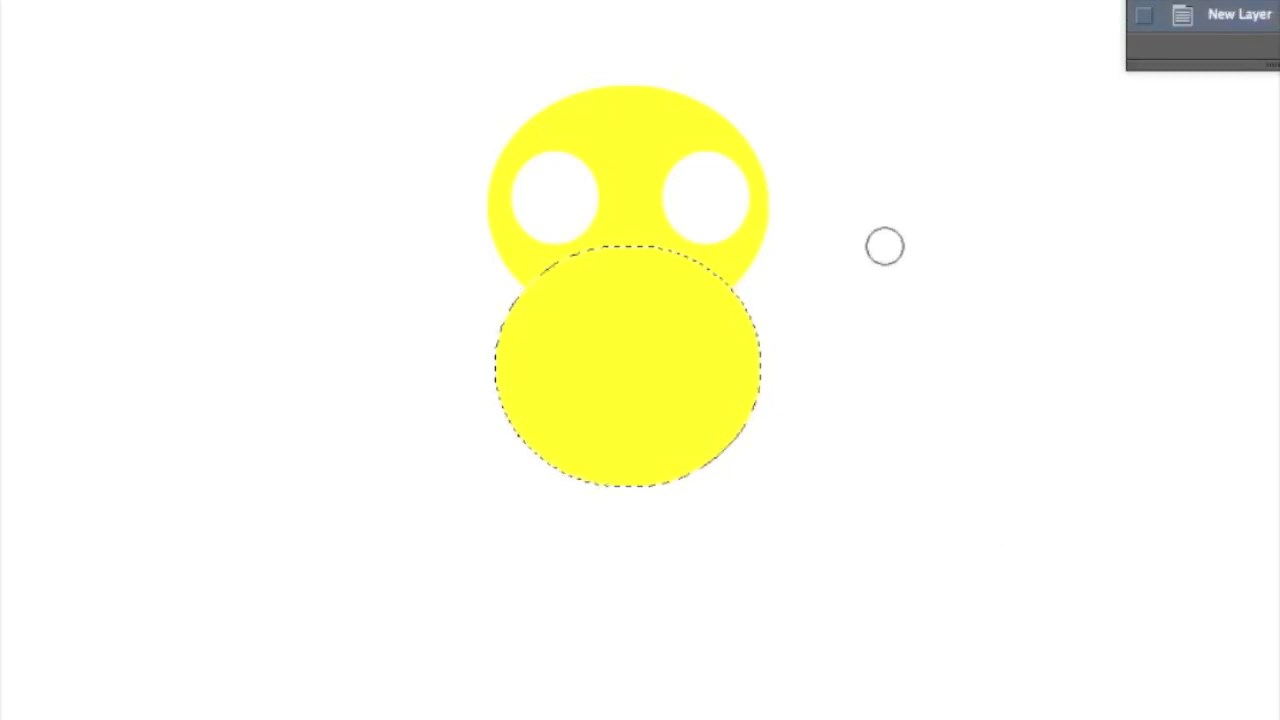
key("b")
left_click_drag(745, 290, 627, 478)
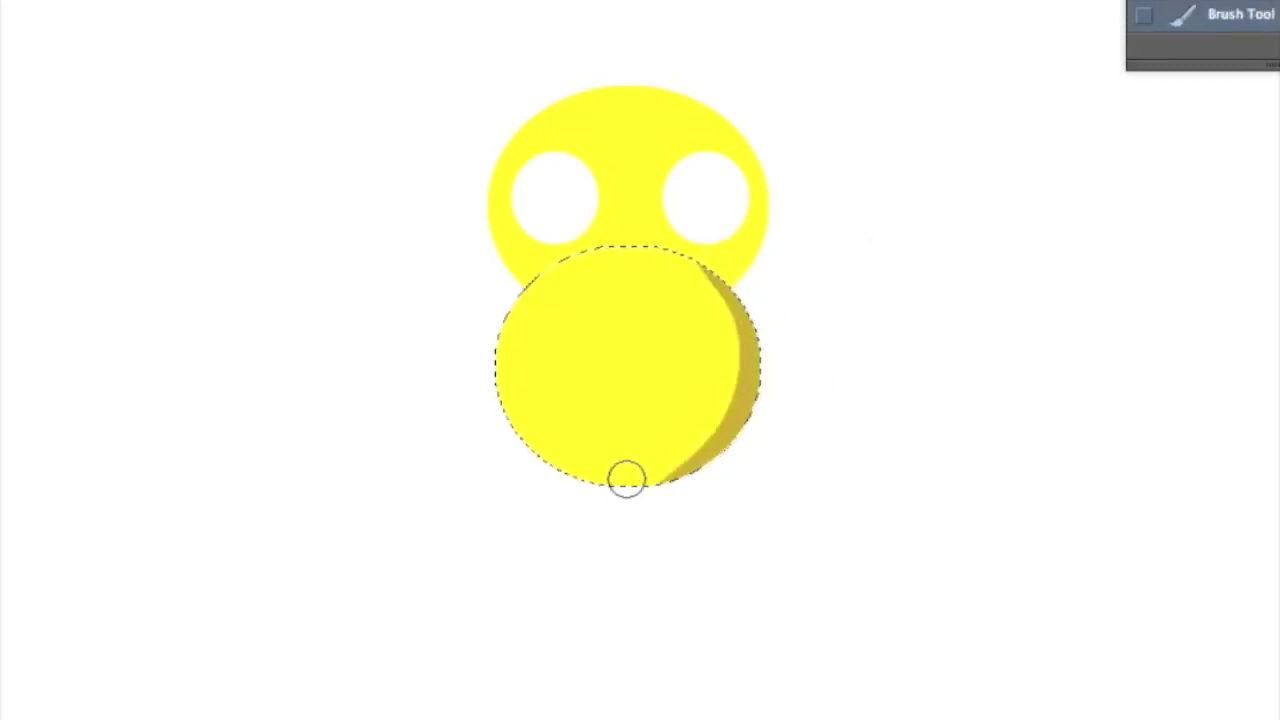
key("ctrl+z")
key("ctrl+z")
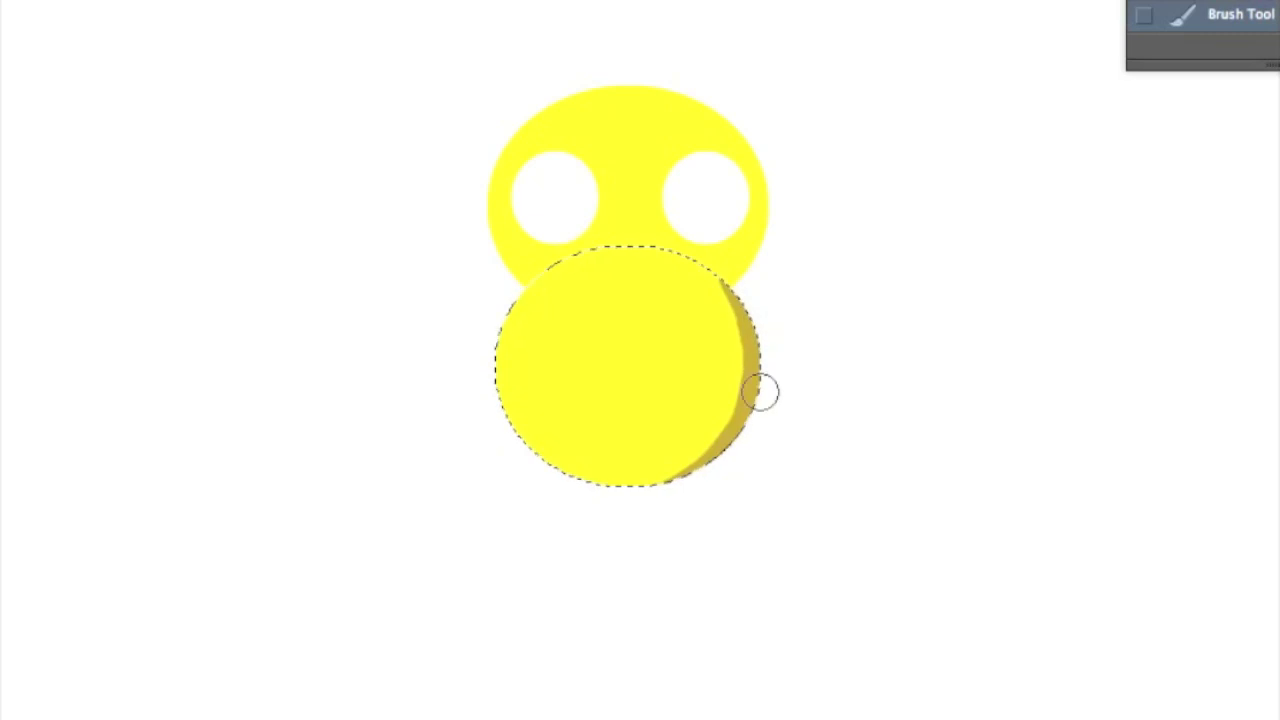
key("ctrl+d")
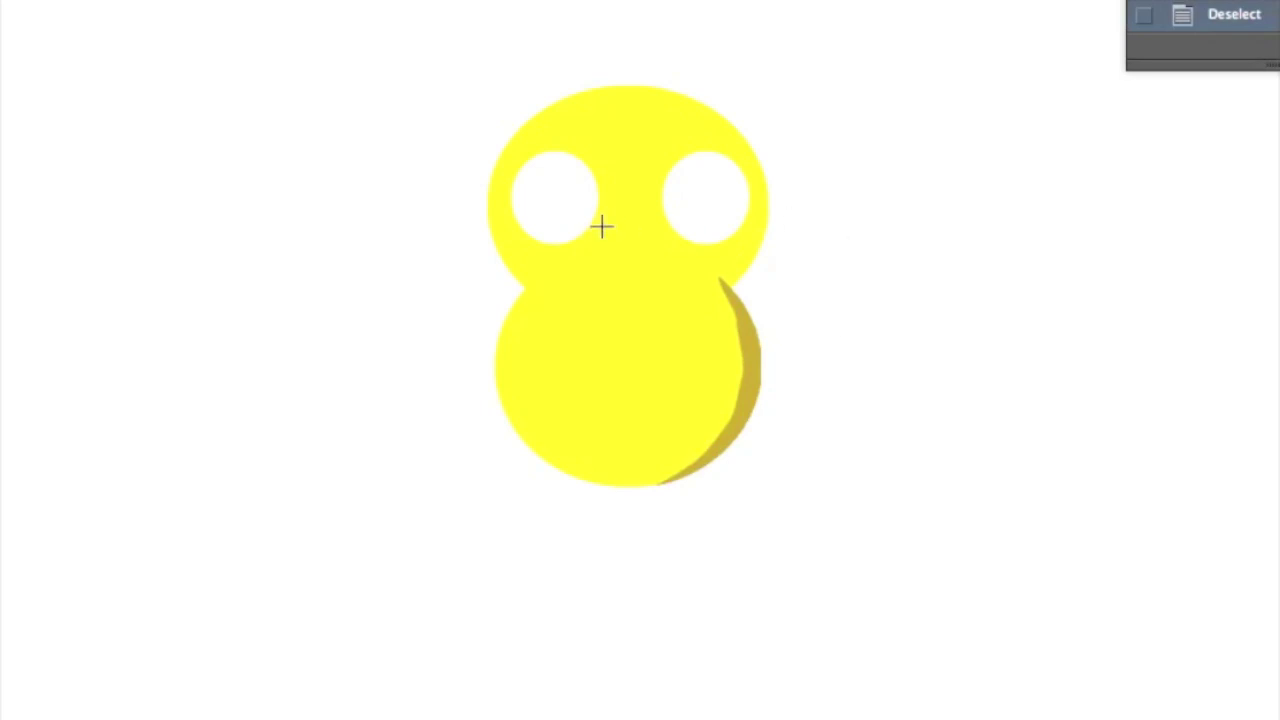
left_click(500, 174)
Step: Brush darker yellow down the head's right edge on a new layer, then deselect
key("ctrl+shift+n")
mouse_move(750, 300)
left_mouse_down()
mouse_move(774, 137)
mouse_move(740, 280)
mouse_move(767, 87)
left_mouse_up()
key("ctrl+z")
key("ctrl+z")
key("ctrl+z")
mouse_move(766, 180)
left_mouse_down()
mouse_move(745, 280)
mouse_move(760, 131)
left_mouse_up()
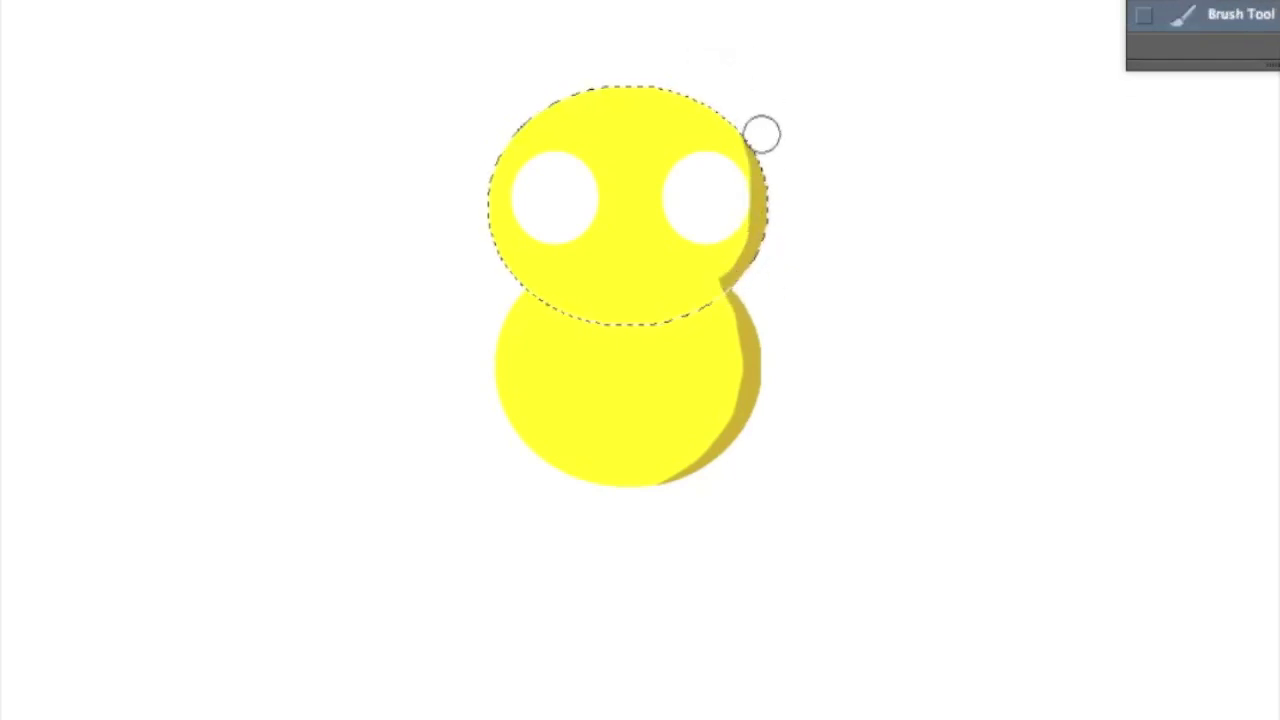
key("ctrl+z")
left_click_drag(760, 200, 726, 284)
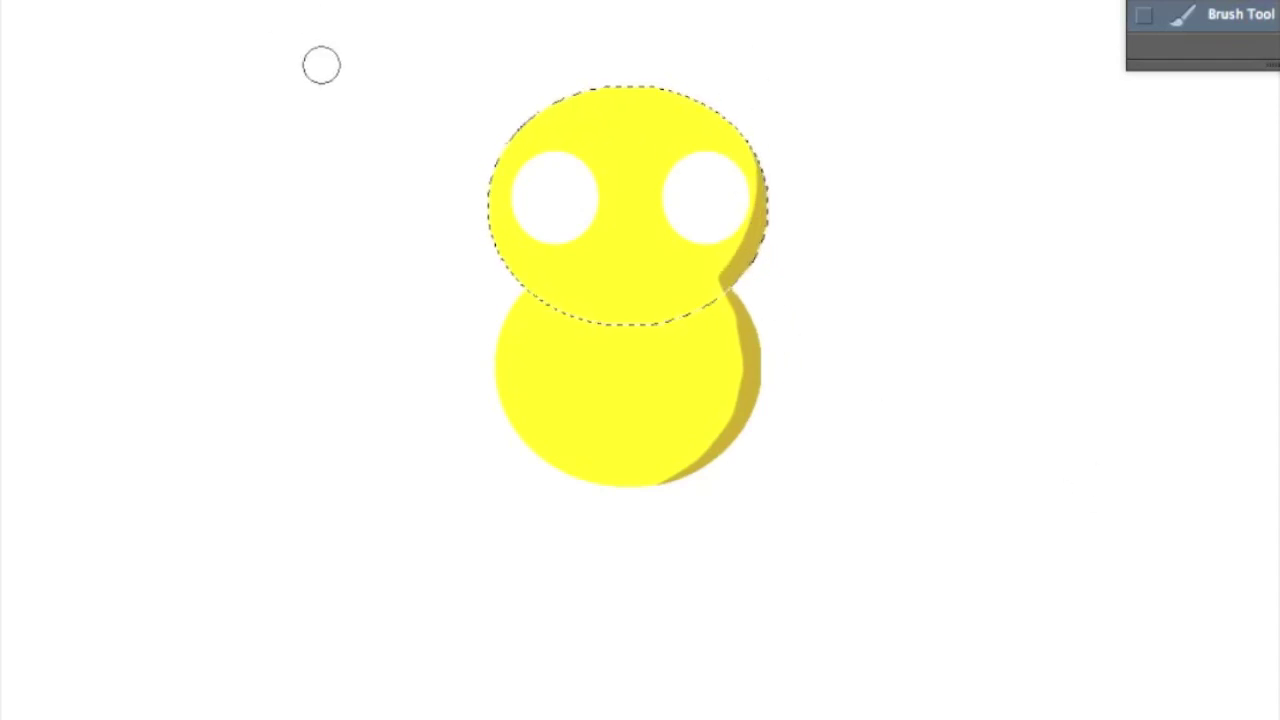
key("ctrl+d")
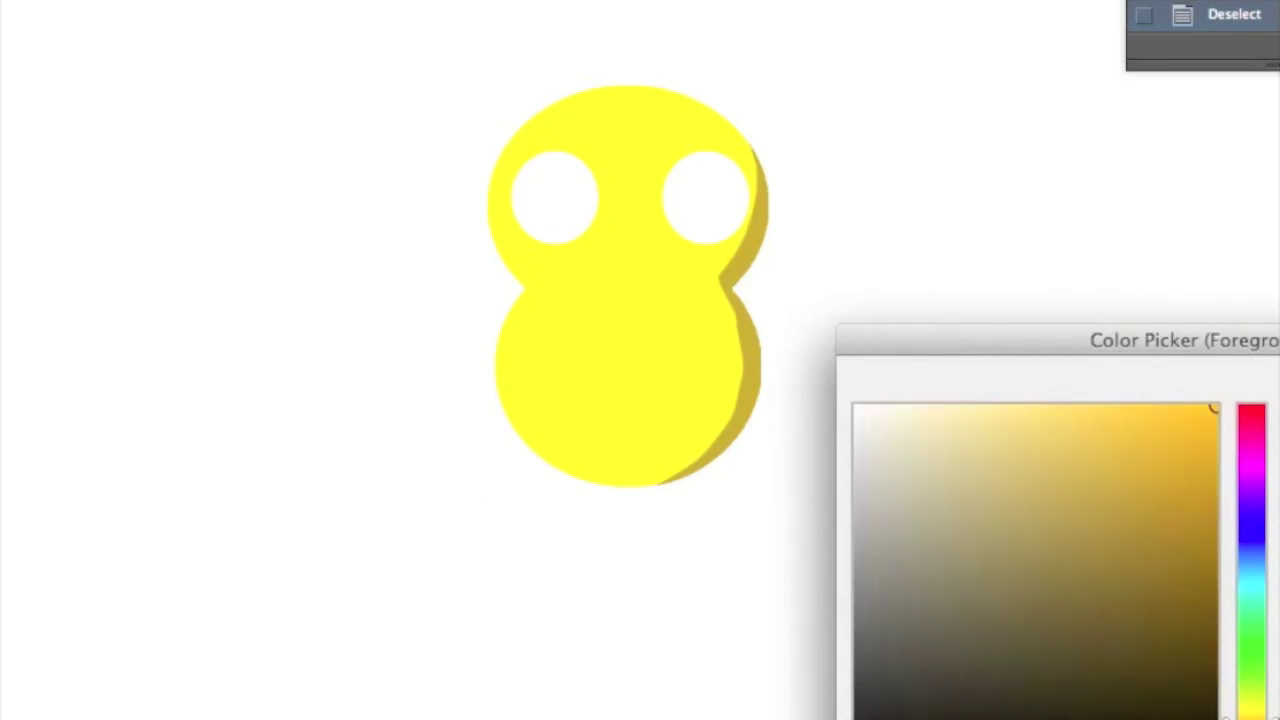
Step: Set an orange colour and a 9 px brush, then paint the beak shape above the head
left_click(1211, 414)
key("Return")
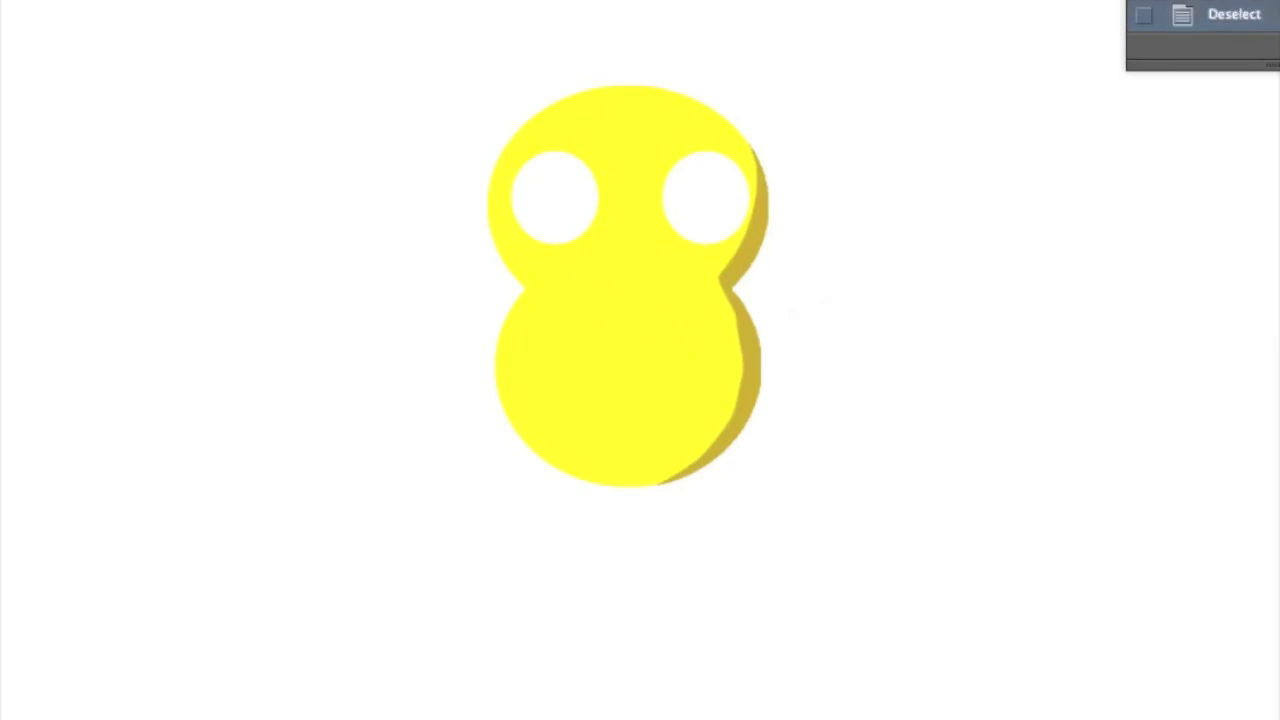
right_click(767, 199)
left_click_drag(729, 314, 714, 316)
key("Return")
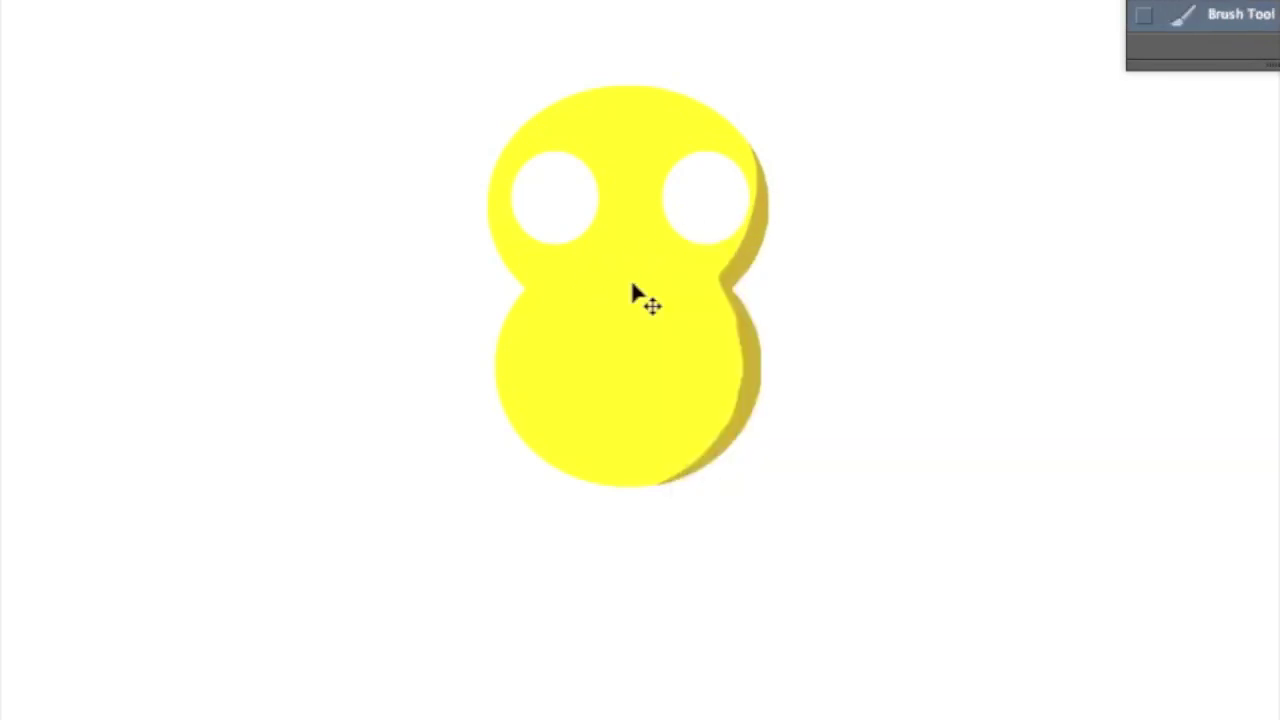
left_click_drag(590, 280, 648, 284)
key("ctrl+]")
Step: Repaint the beak as a small dome and dab darker orange on its underside
key("e")
key("b")
left_click_drag(631, 249, 632, 268)
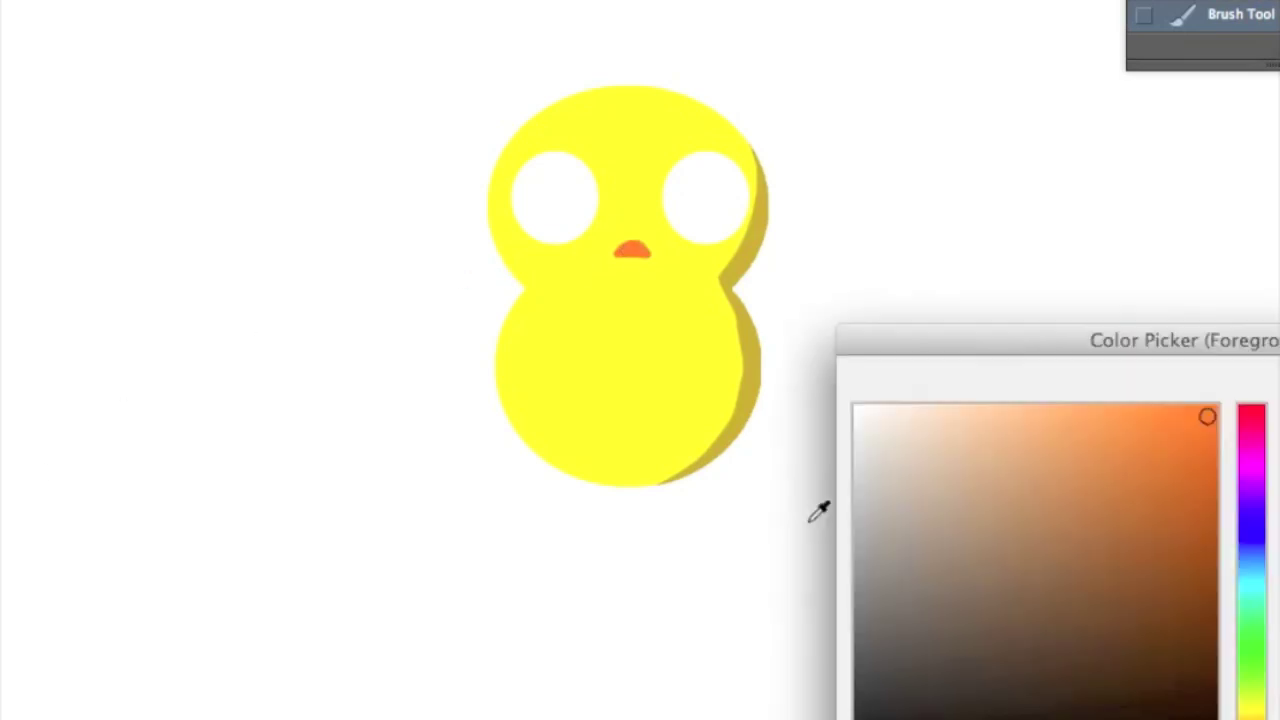
key("Return")
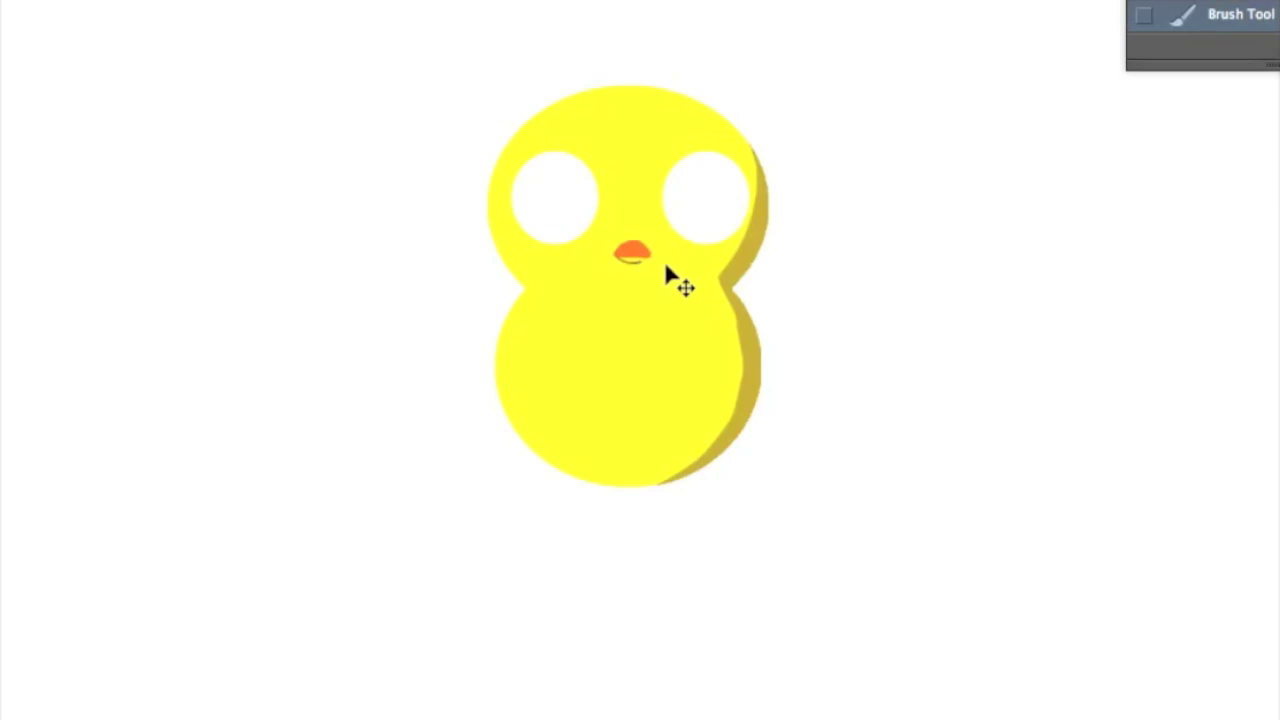
key("ctrl+alt+shift+n")
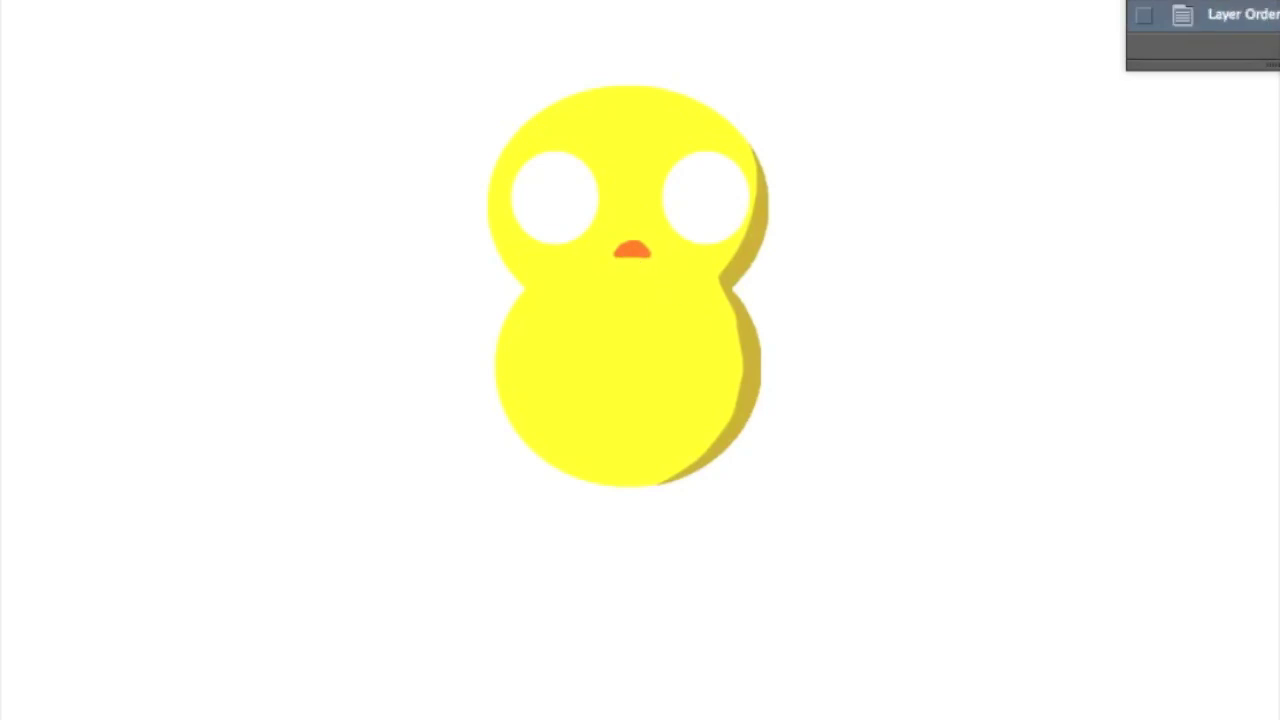
left_click(630, 255)
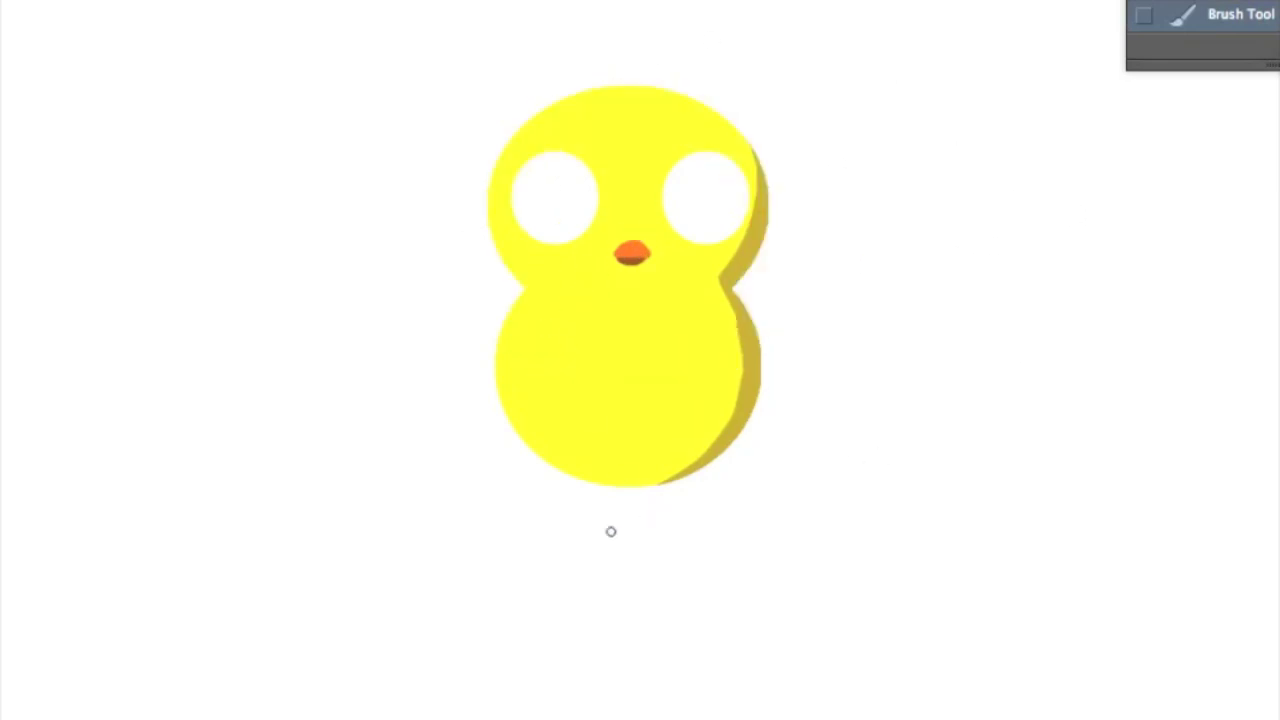
key("ctrl+z")
Step: Set the brush to 27 px and try a first orange leg stroke below the chick
left_click_drag(610, 486, 600, 528)
key("ctrl+z")
right_click(634, 482)
type("27")
key("Return")
left_click_drag(608, 458, 600, 525)
key("ctrl+z")
Step: Try the orange leg stroke at several angles and positions below the chick
left_click_drag(600, 470, 597, 543)
key("ctrl+z")
left_click_drag(607, 463, 601, 542)
key("ctrl+z")
key("ctrl+z")
key("ctrl+z")
mouse_move(607, 468)
left_mouse_down()
mouse_move(599, 540)
mouse_move(626, 517)
left_mouse_up()
Step: Settle on a tapered orange leg stroke running right below the chick
key("ctrl+z")
key("ctrl+z")
mouse_move(547, 588)
left_mouse_down()
mouse_move(678, 557)
mouse_move(629, 574)
left_mouse_up()
key("ctrl+z")
key("ctrl+z")
mouse_move(757, 549)
left_mouse_down()
mouse_move(634, 591)
mouse_move(686, 580)
left_mouse_up()
mouse_move(815, 548)
left_mouse_down()
mouse_move(706, 573)
mouse_move(829, 551)
mouse_move(729, 577)
left_mouse_up()
key("ctrl+z")
key("ctrl+z")
key("ctrl+z")
left_click_drag(828, 545, 690, 585)
key("ctrl+z")
left_click_drag(597, 594, 706, 569)
key("ctrl+z")
key("ctrl+z")
left_click_drag(595, 597, 707, 568)
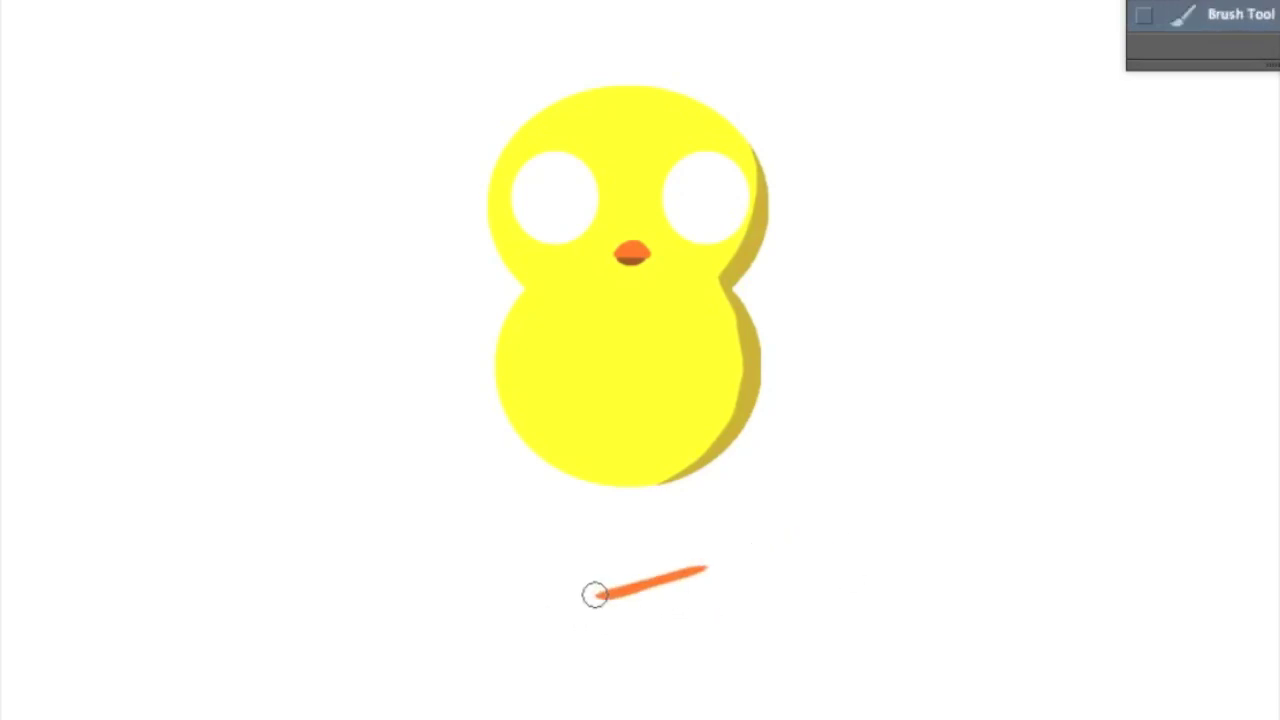
key("ctrl+z")
left_click_drag(597, 596, 714, 569)
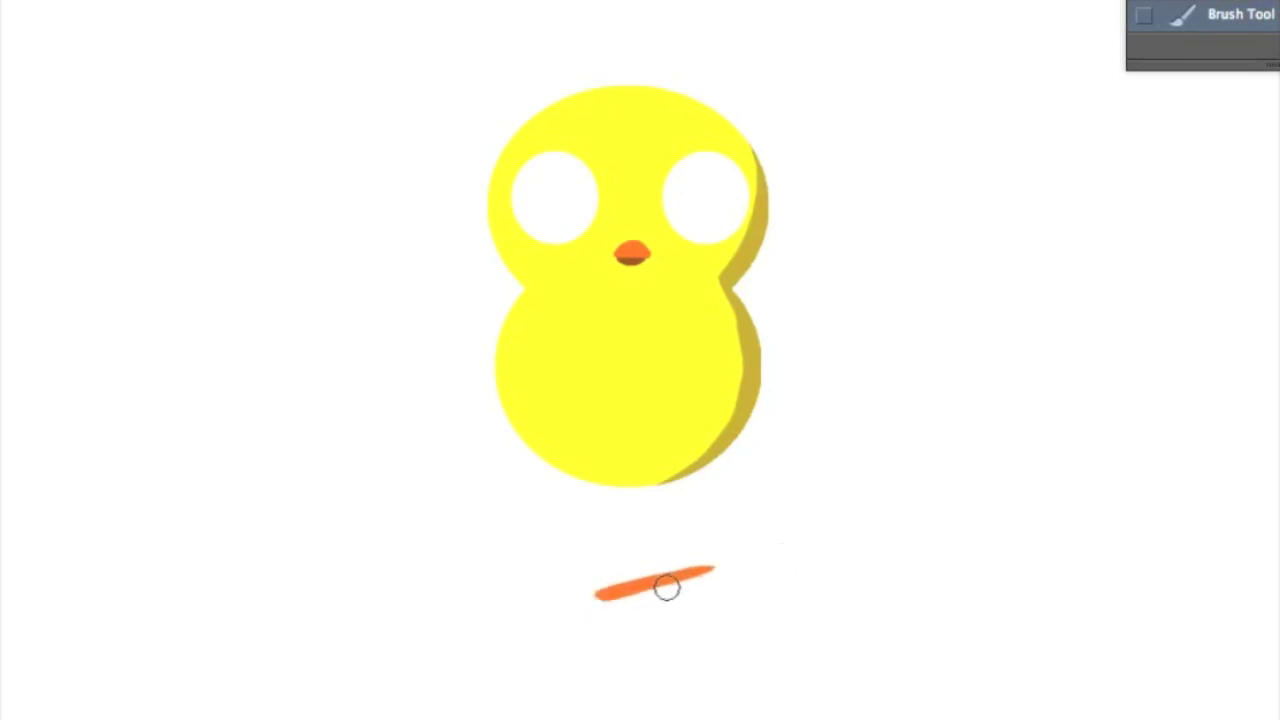
key("ctrl+z")
left_click_drag(597, 596, 735, 564)
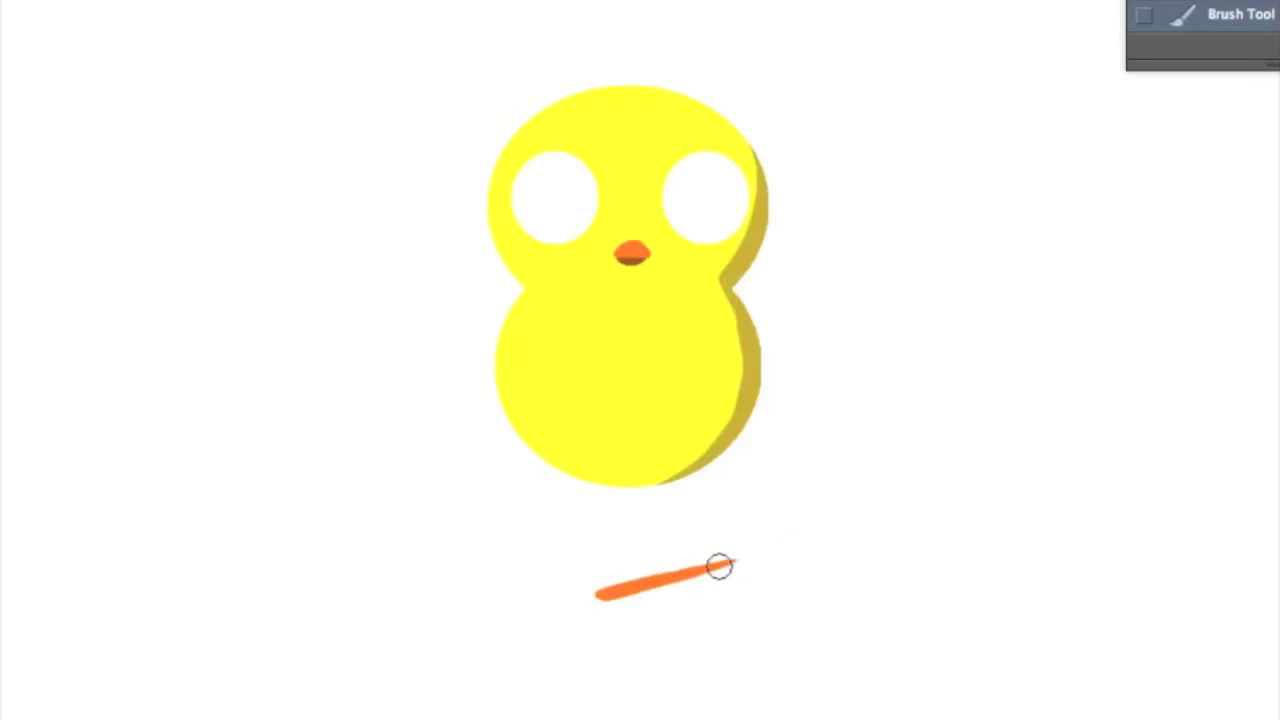
Step: Add forked toe strokes at the end of the orange leg
left_click_drag(711, 557, 717, 548)
right_click(815, 492)
left_click(752, 592)
left_click_drag(728, 575, 758, 587)
key("ctrl+z")
key("ctrl+z")
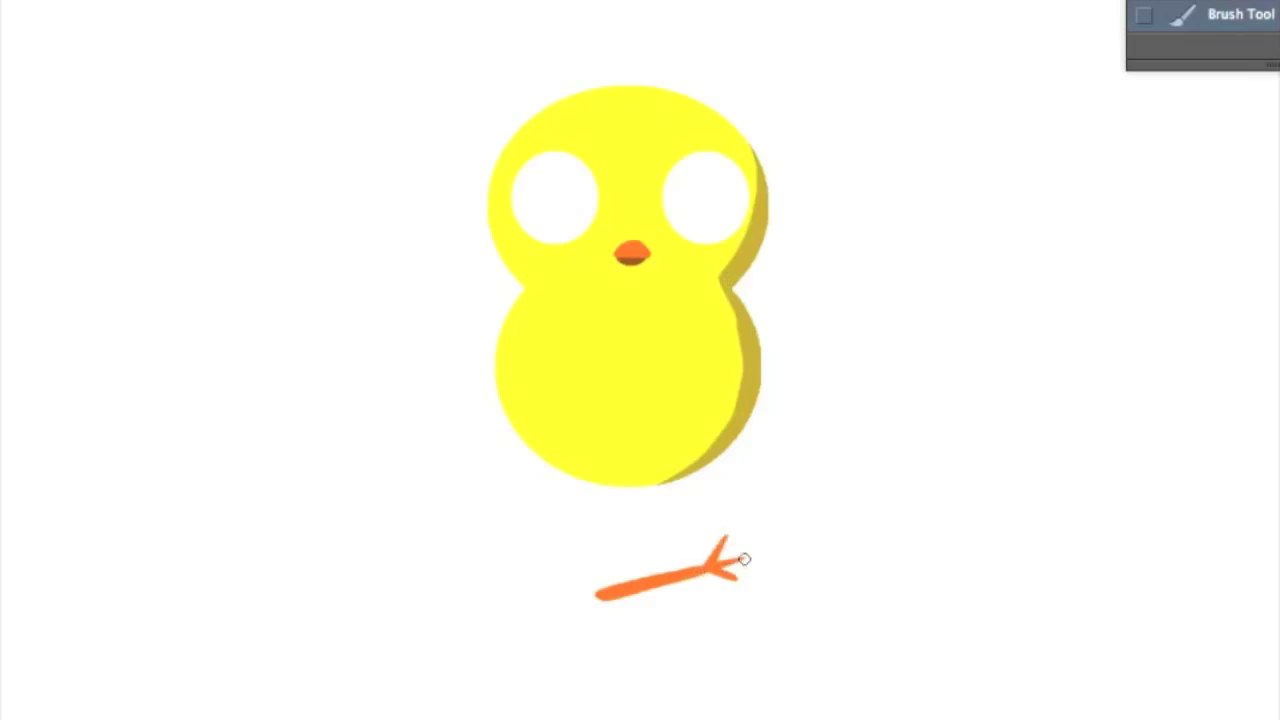
key("ctrl+t")
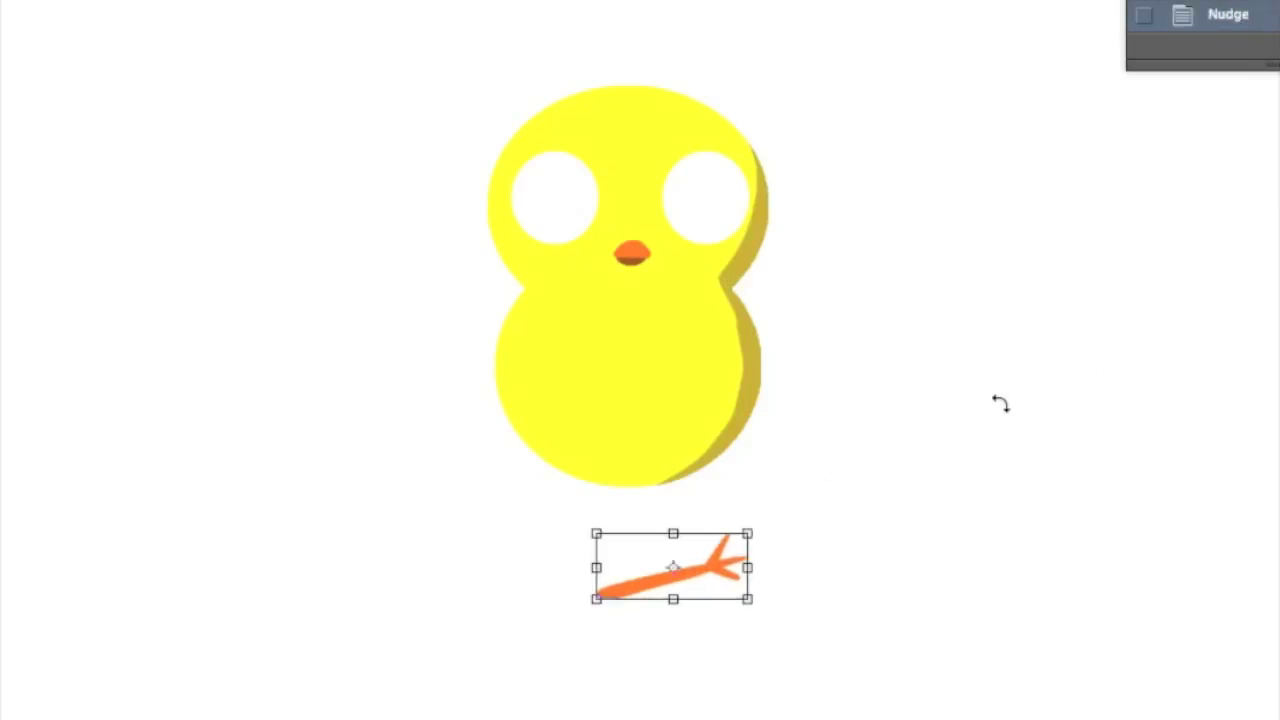
Step: Rotate and shorten the leg to hang under the body, adding a toe
left_click_drag(1074, 394, 717, 691)
mouse_move(686, 492)
left_mouse_down()
mouse_move(684, 528)
mouse_move(690, 483)
left_mouse_up()
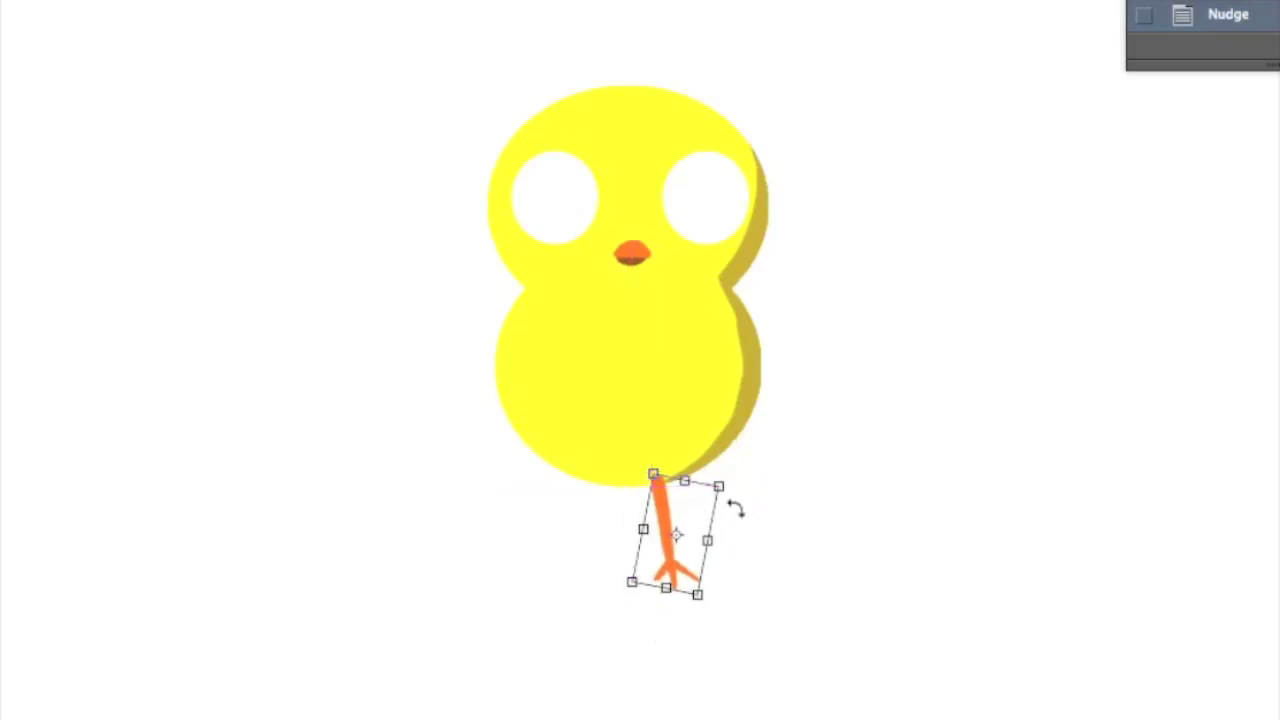
key("Return")
left_click_drag(660, 566, 645, 585)
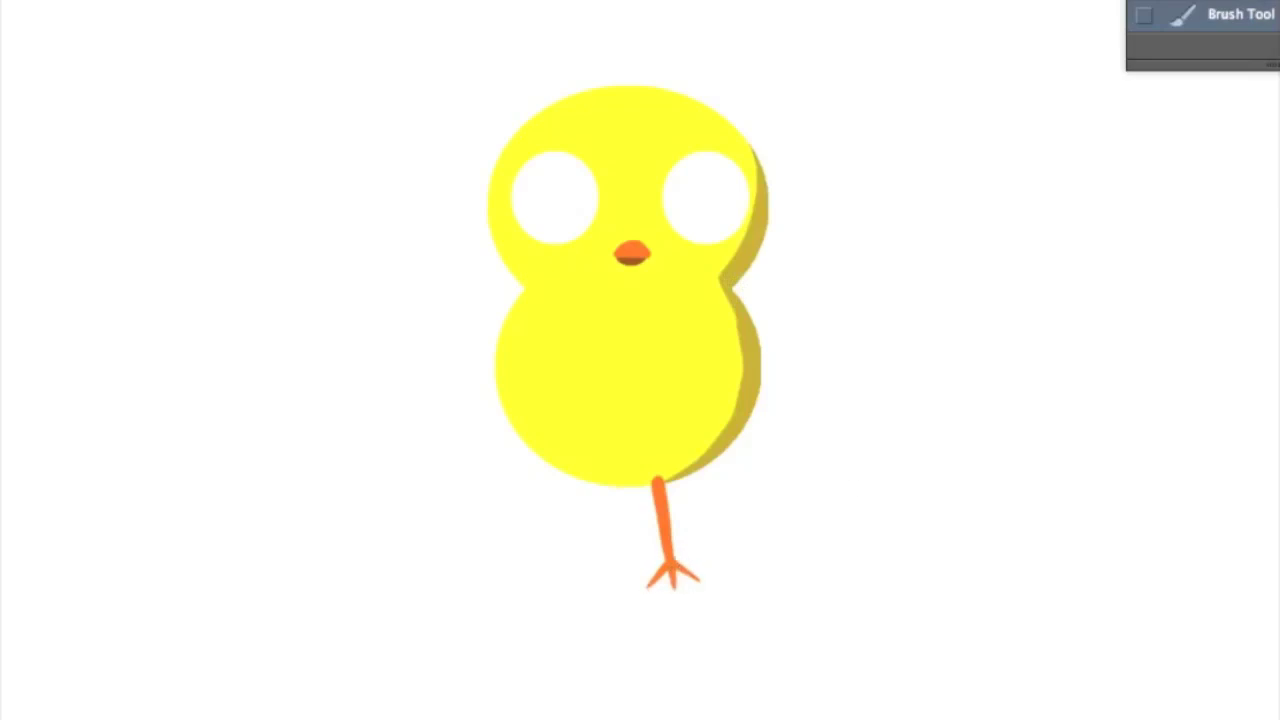
Step: Duplicate the leg, flip it horizontally and move it left as a second leg
left_click(1231, 229)
left_click(330, 505)
left_click_drag(460, 350, 387, 350)
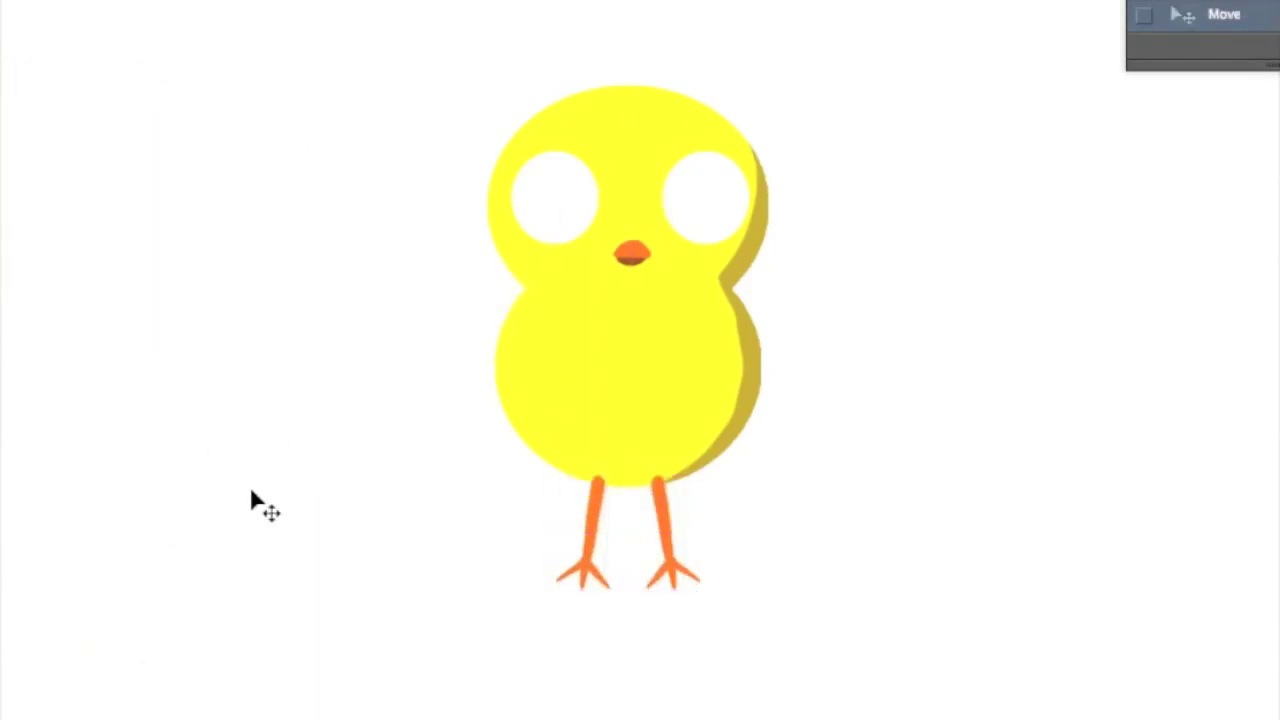
Step: Paint a darker yellow wing on a new layer using the sampled shadow colour
key("ctrl+shift+alt+n")
key("i")
left_click(755, 335)
mouse_move(759, 310)
left_mouse_down()
mouse_move(786, 282)
mouse_move(806, 296)
mouse_move(768, 310)
mouse_move(808, 289)
mouse_move(814, 303)
mouse_move(783, 313)
mouse_move(800, 326)
mouse_move(812, 304)
mouse_move(756, 318)
left_mouse_up()
key("ctrl+z")
key("ctrl+z")
key("ctrl+z")
key("ctrl+z")
key("ctrl+z")
key("ctrl+z")
key("ctrl+z")
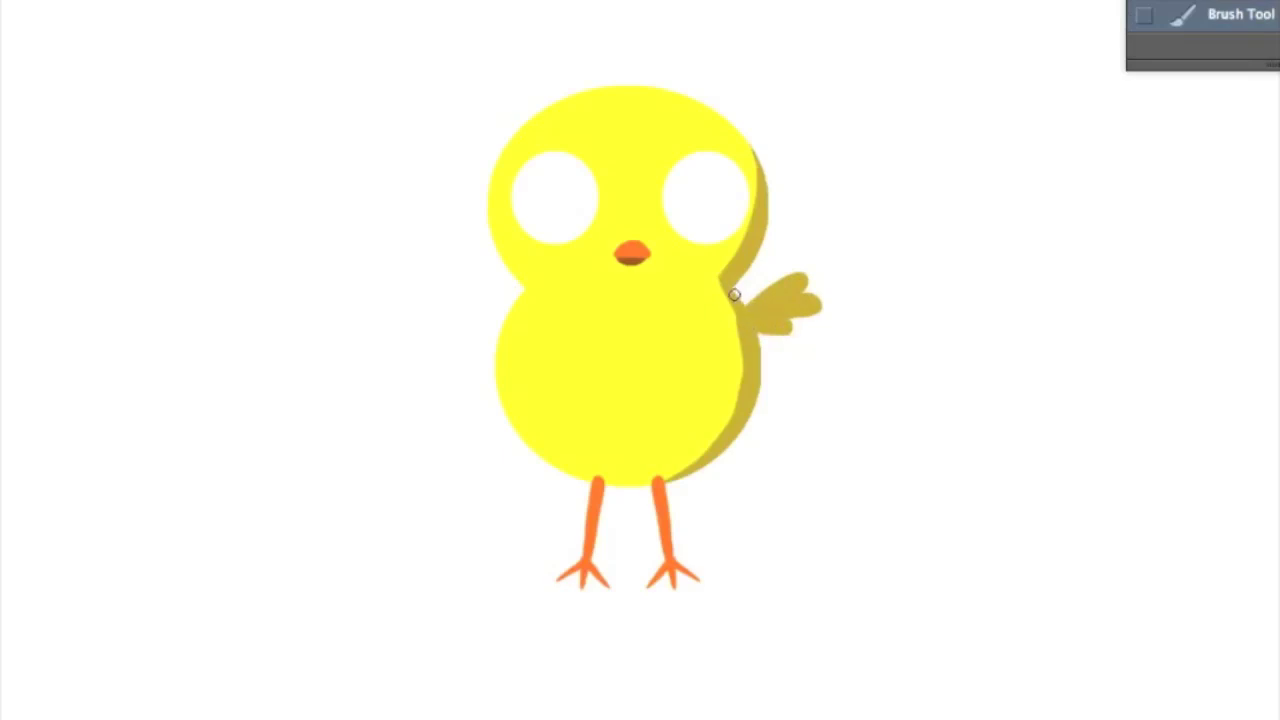
Step: Duplicate and flip the wing, place it on the chick's left side, and fill it bright yellow
left_click(1258, 228)
mouse_move(110, 153)
left_click(339, 505)
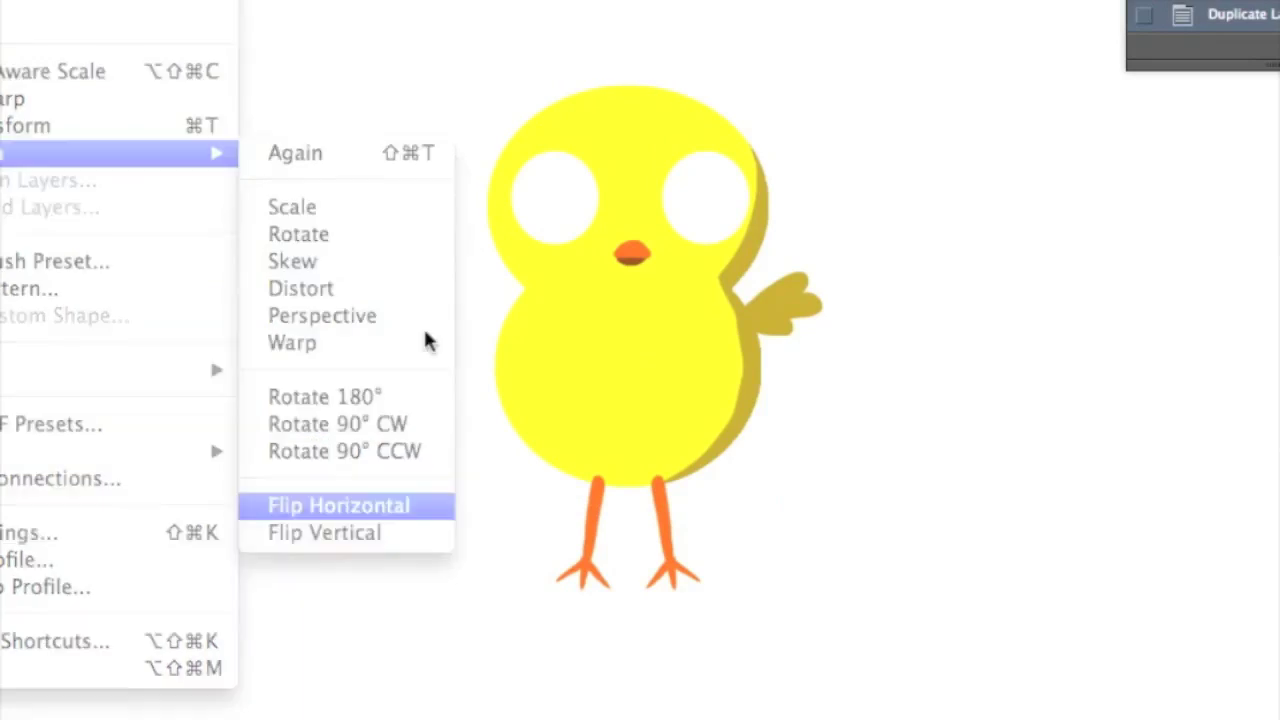
left_click_drag(435, 166, 220, 210)
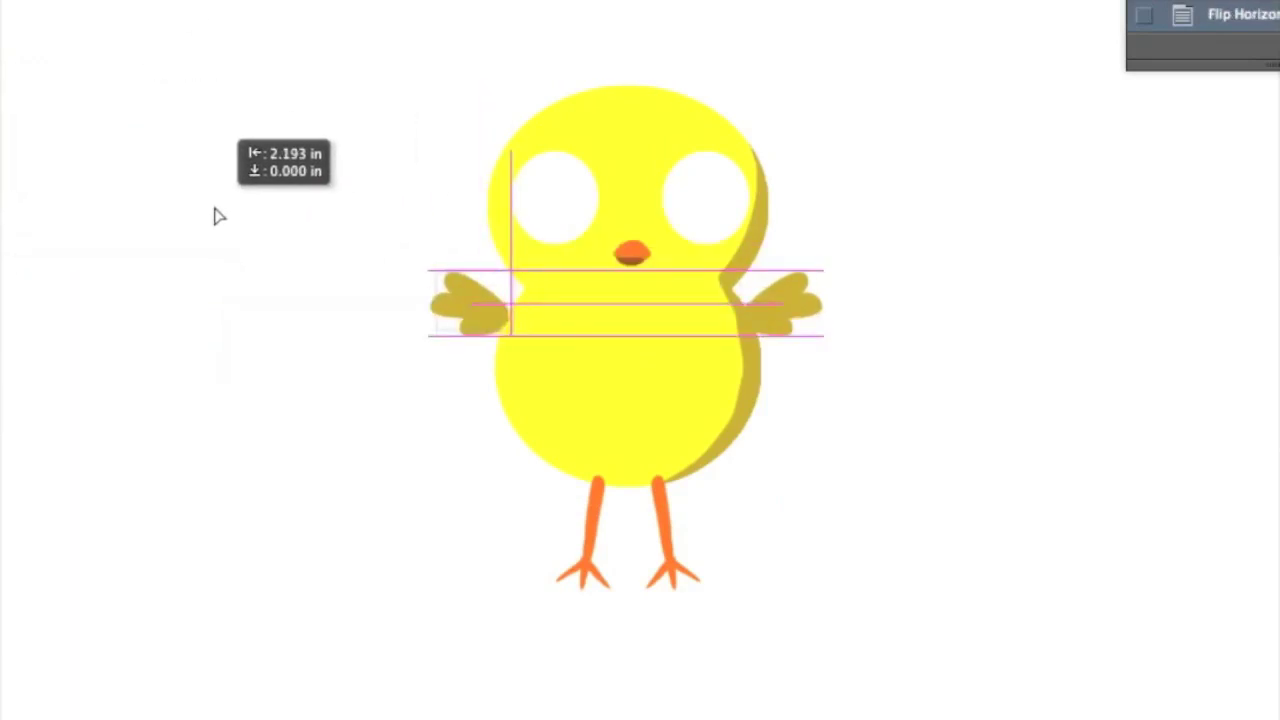
left_click_drag(222, 216, 220, 211)
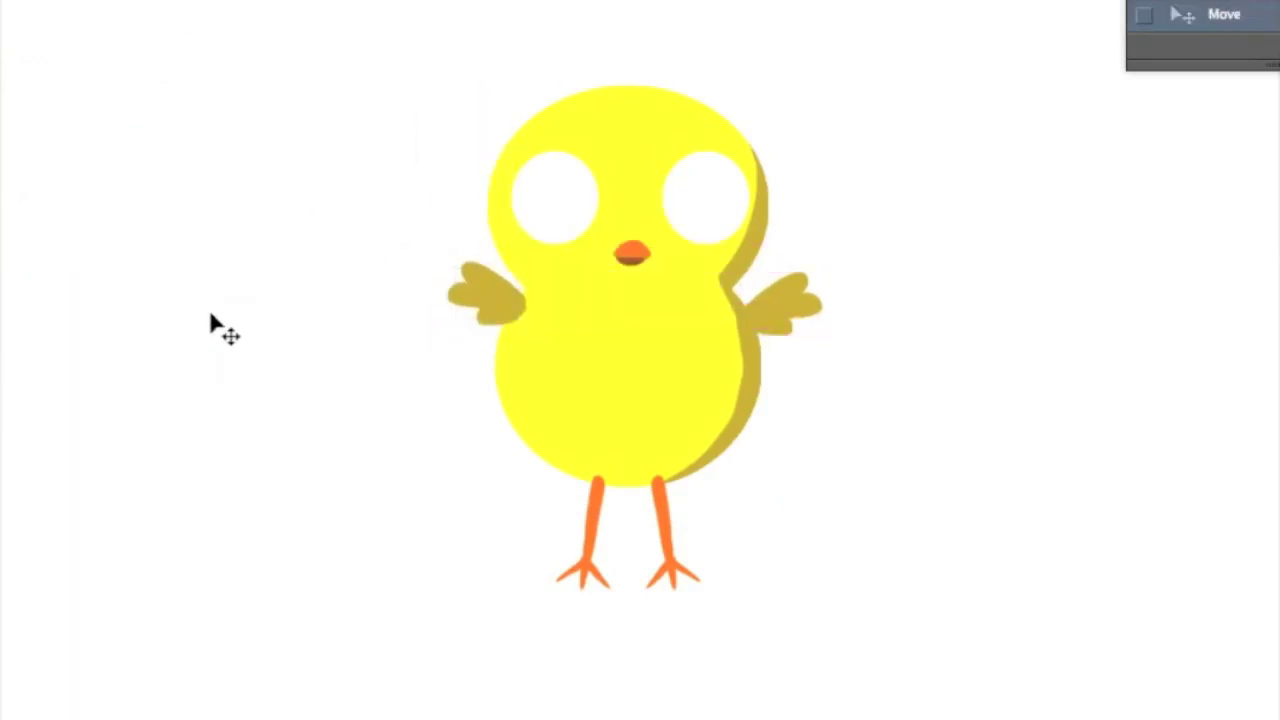
left_click_drag(488, 310, 462, 315)
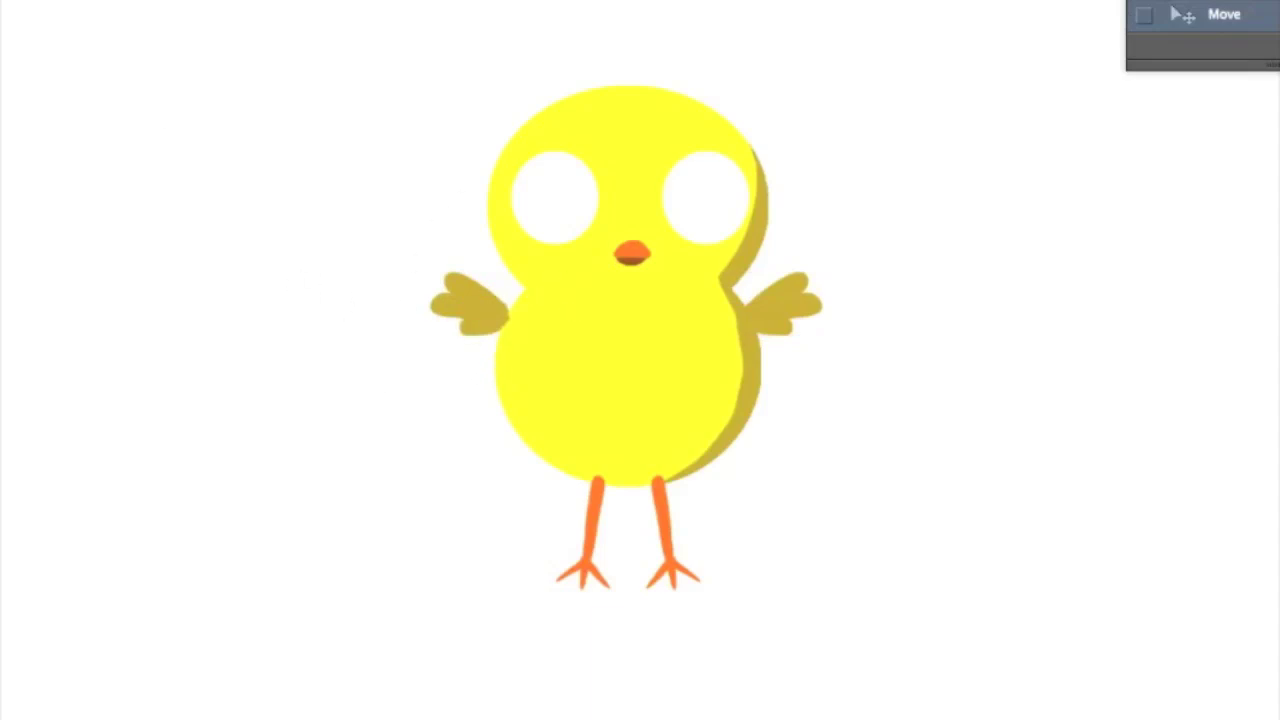
left_click(488, 318)
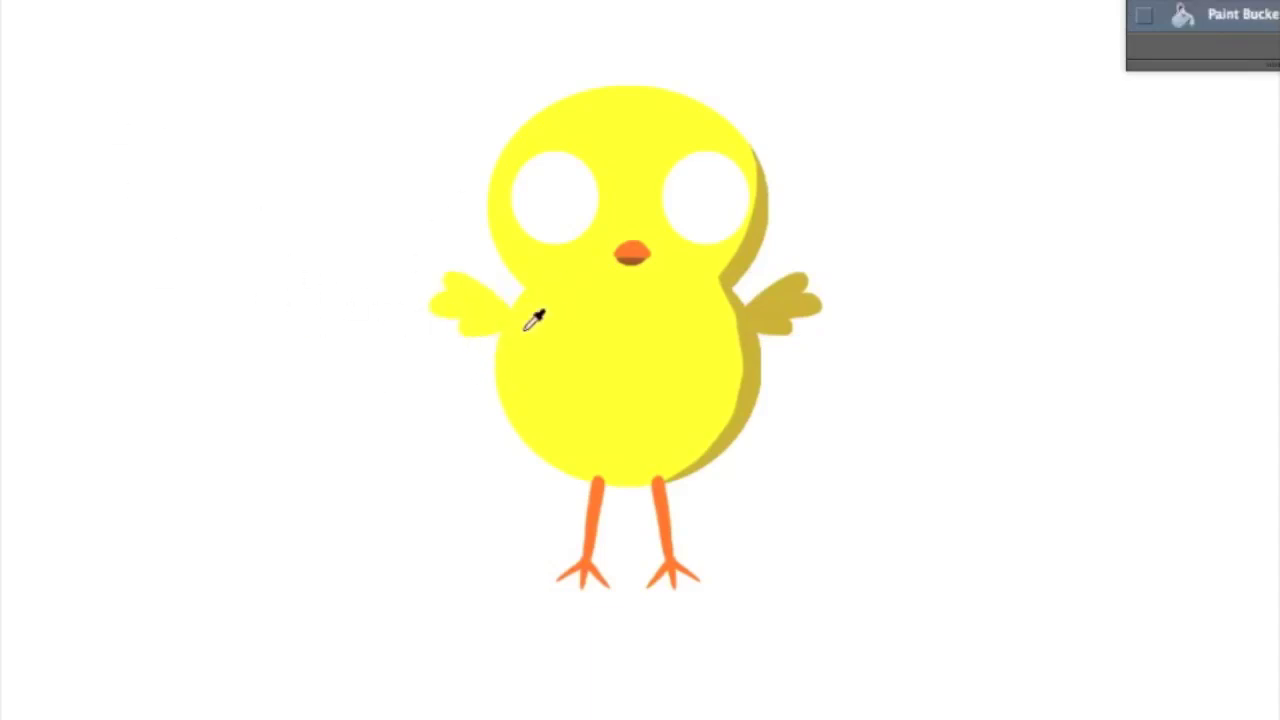
left_click_drag(492, 315, 513, 320)
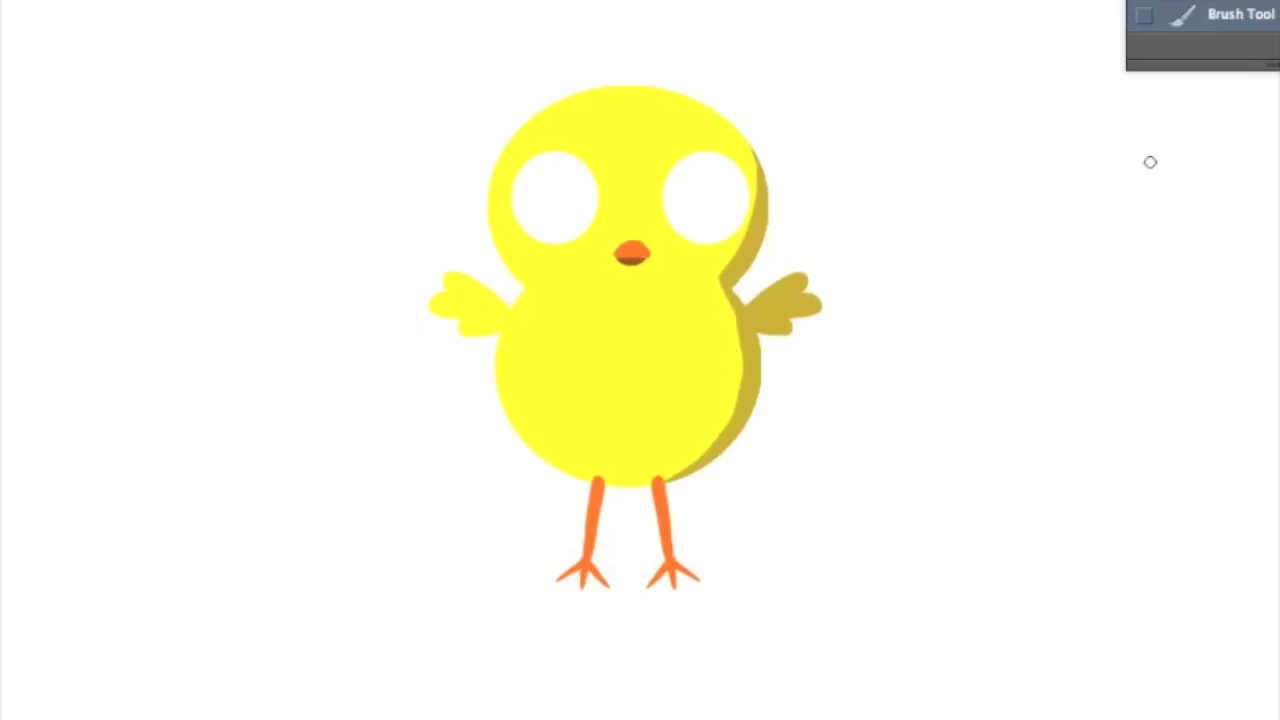
Step: Paint a dark eyebrow arc and mirror a flipped copy onto the other side
key("Return")
left_click_drag(737, 119, 706, 130)
left_click(1245, 220)
mouse_move(60, 153)
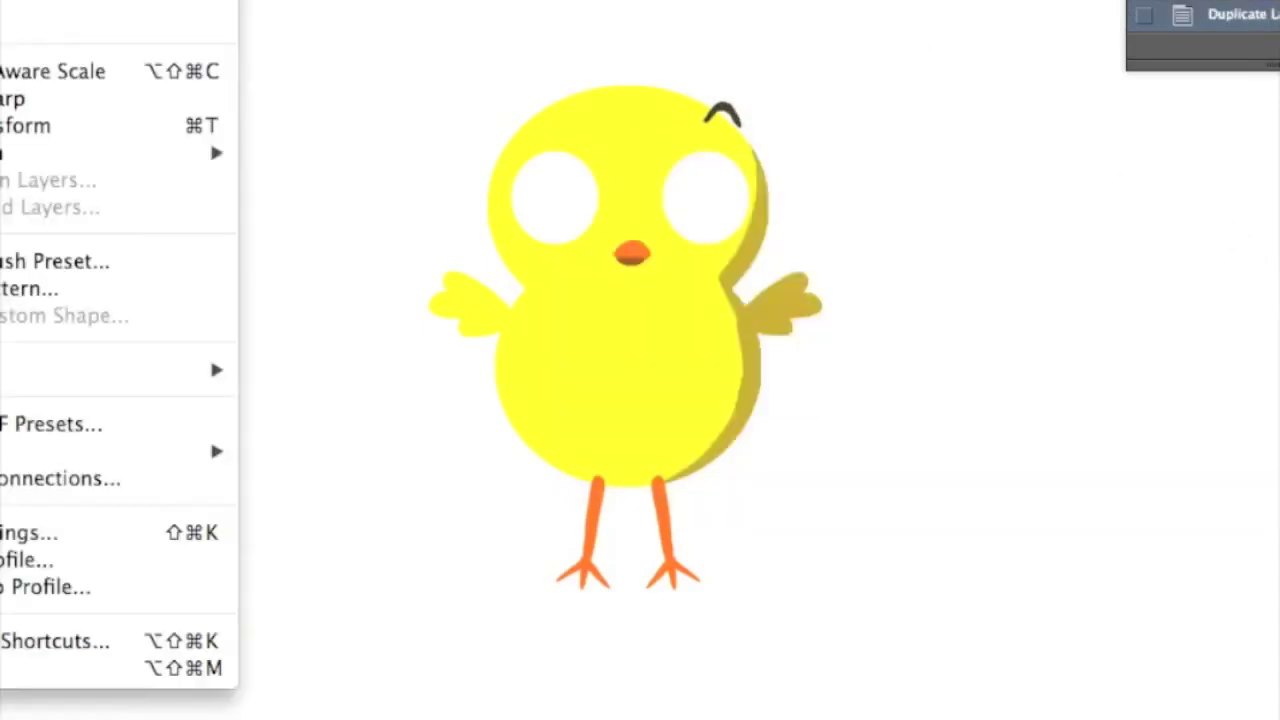
left_click(330, 505)
left_click_drag(377, 178, 551, 220)
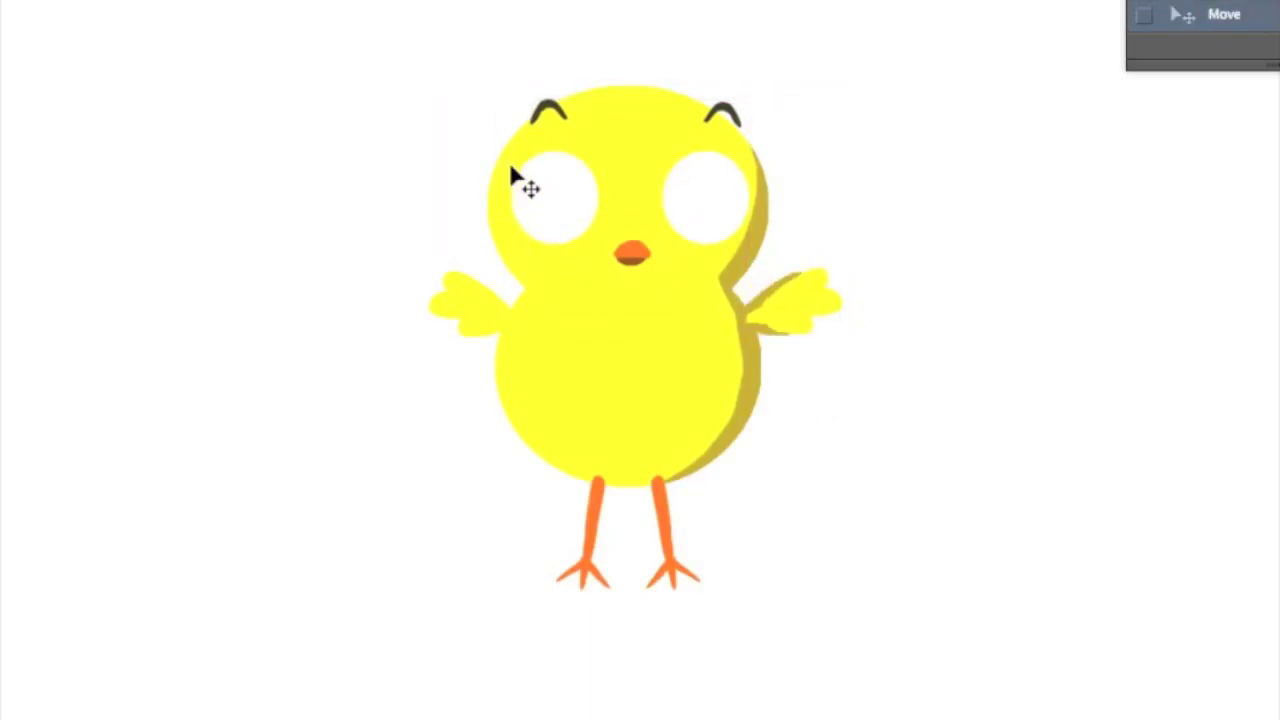
left_click_drag(510, 170, 569, 200)
Step: Select the right eyebrow with the Lasso and nudge it into place
left_click(914, 319)
key("l")
left_click_drag(700, 62, 660, 95)
key("v")
left_click_drag(751, 130, 746, 114)
key("ctrl+d")
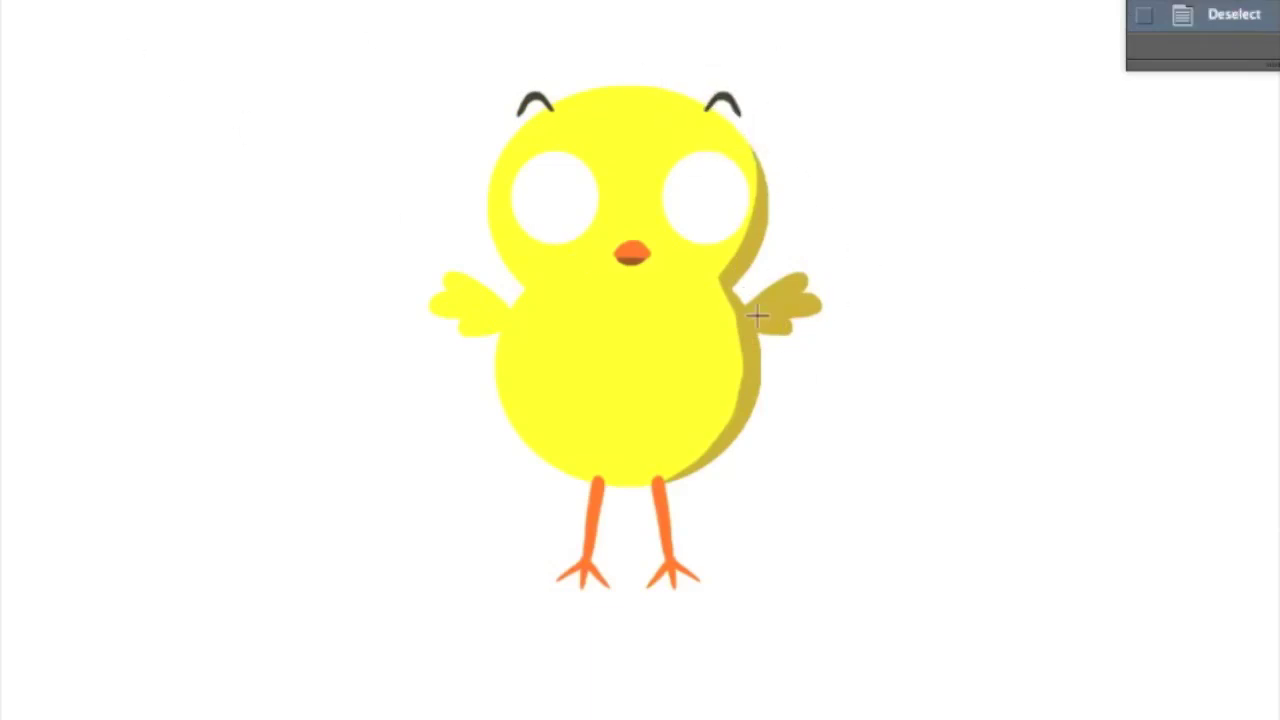
Step: Paint a small yellow hair tuft on top of the chick's head
left_click_drag(663, 67, 661, 89)
mouse_move(634, 86)
left_mouse_down()
mouse_move(651, 51)
mouse_move(624, 88)
left_mouse_up()
key("ctrl+z")
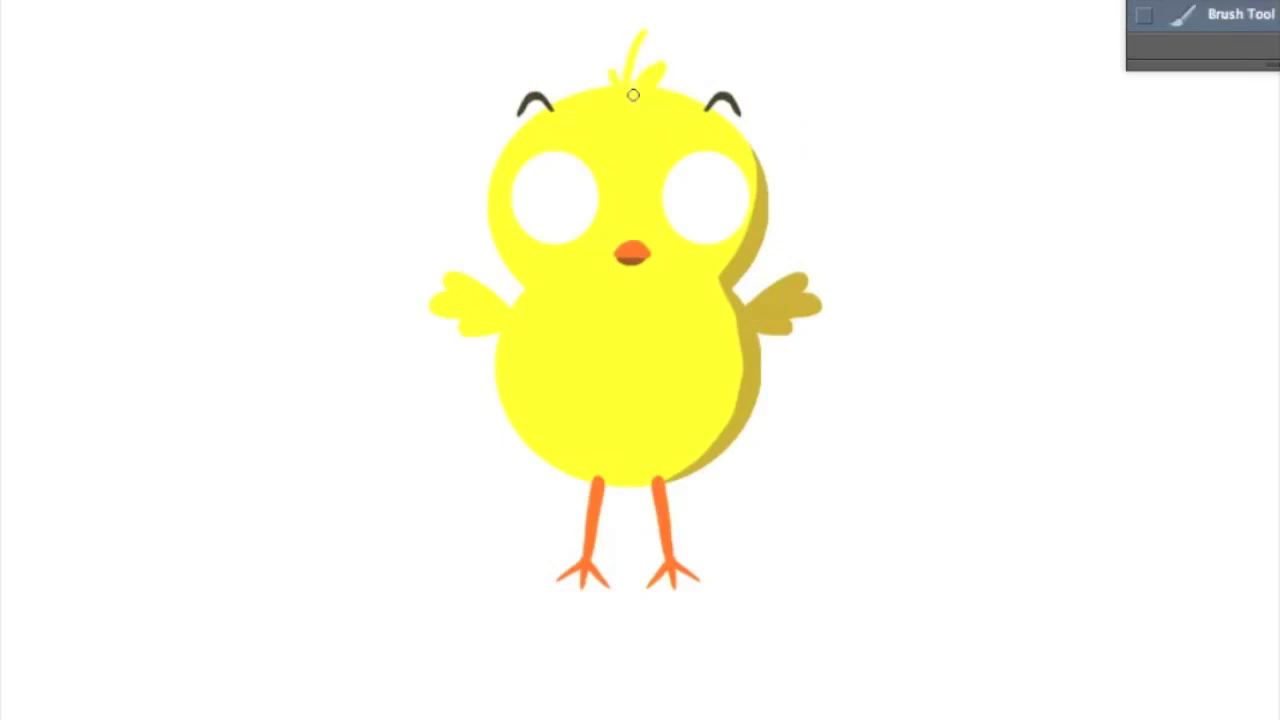
key("ctrl+z")
key("ctrl+z")
key("ctrl+z")
key("ctrl+z")
key("ctrl+z")
key("ctrl+z")
key("ctrl+z")
Step: Fill a circle inside the right eye with light blue on a new layer
key("m")
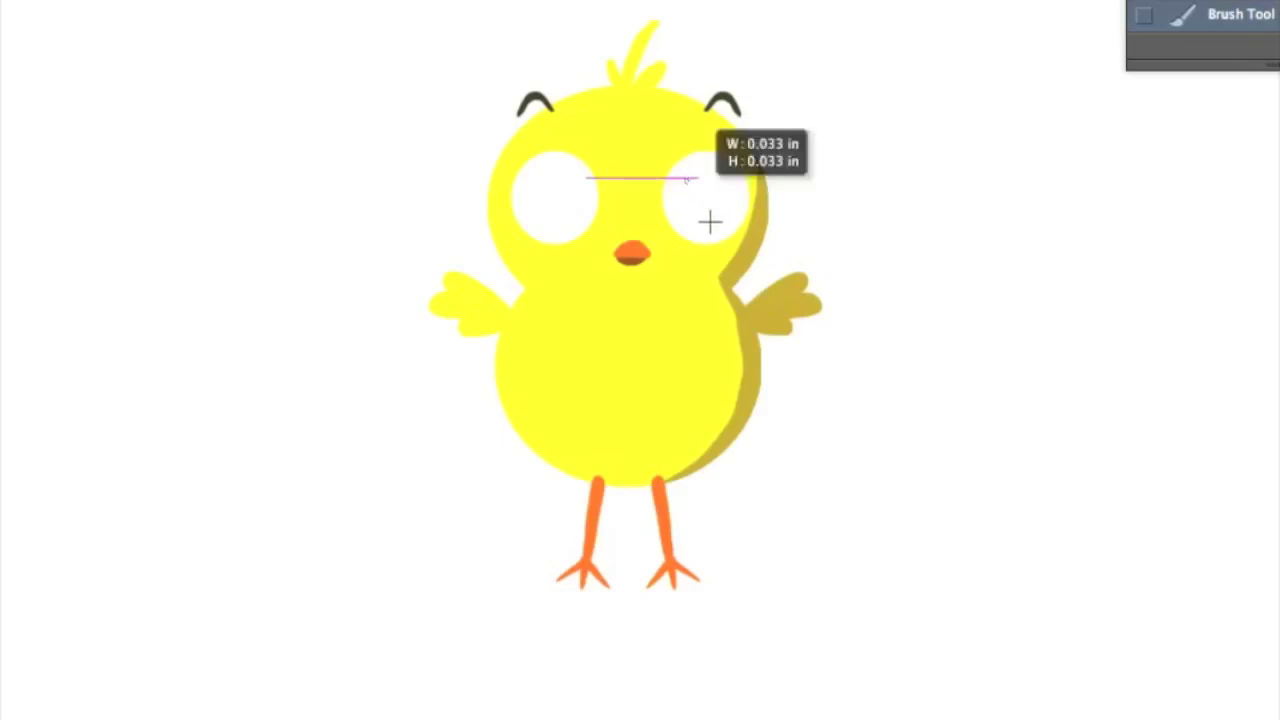
left_click_drag(684, 179, 726, 221)
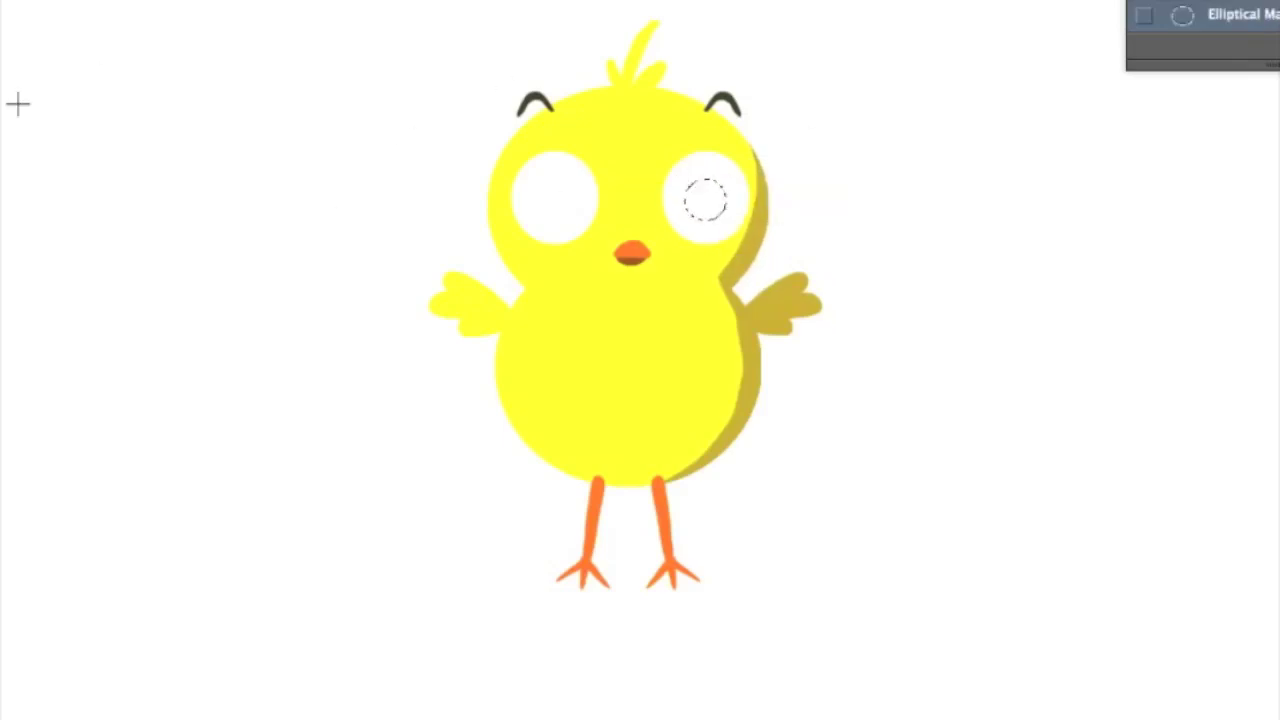
key("ctrl+shift+alt+n")
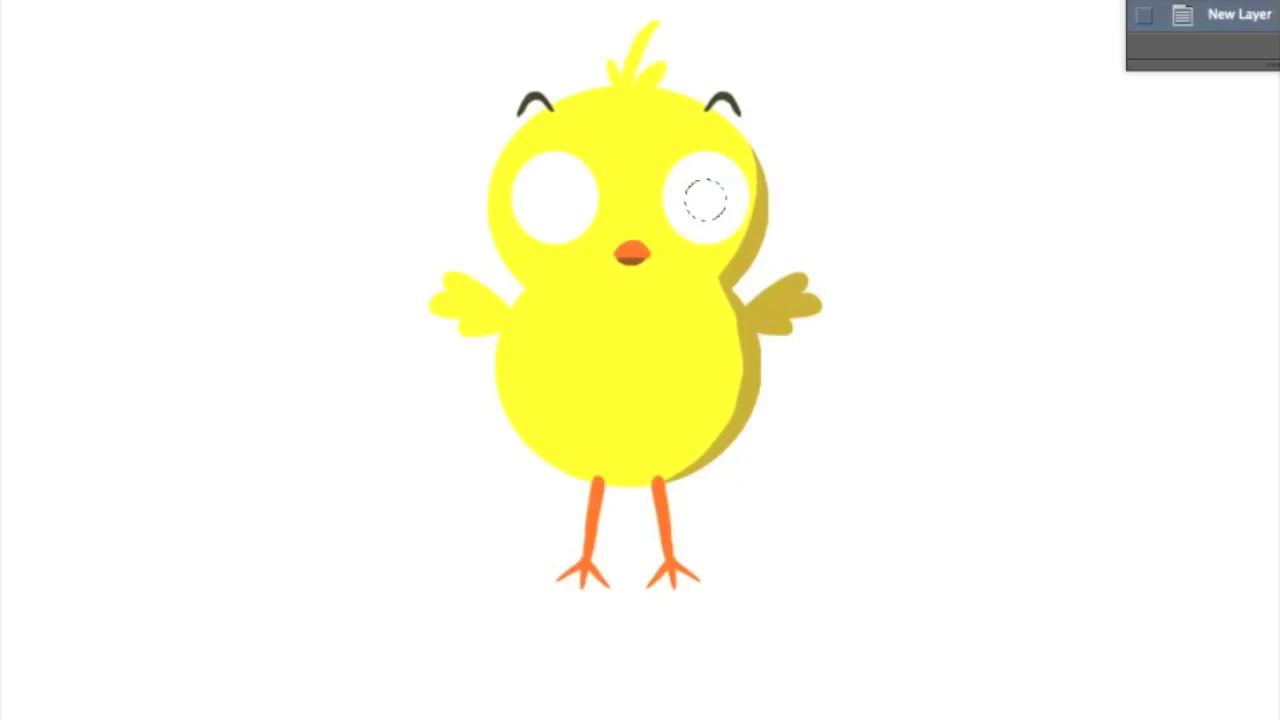
left_click_drag(1233, 538, 1240, 560)
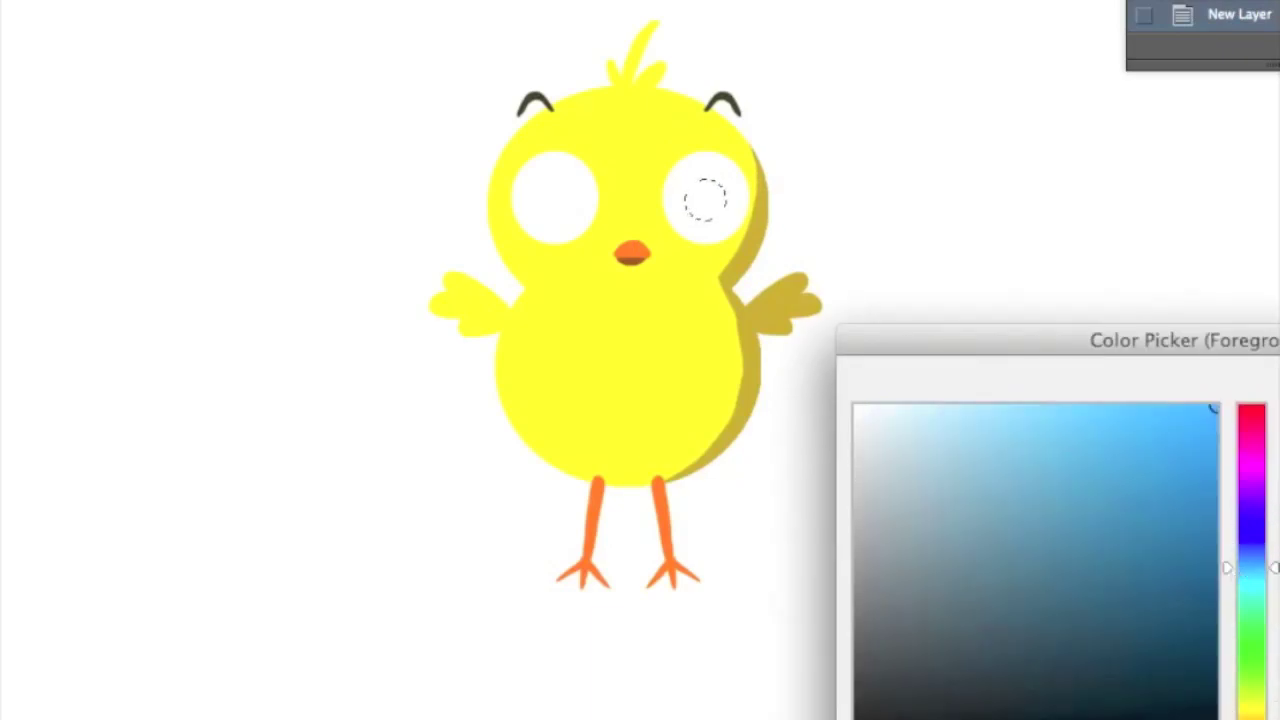
key("Return")
key("alt+BackSpace")
key("ctrl+d")
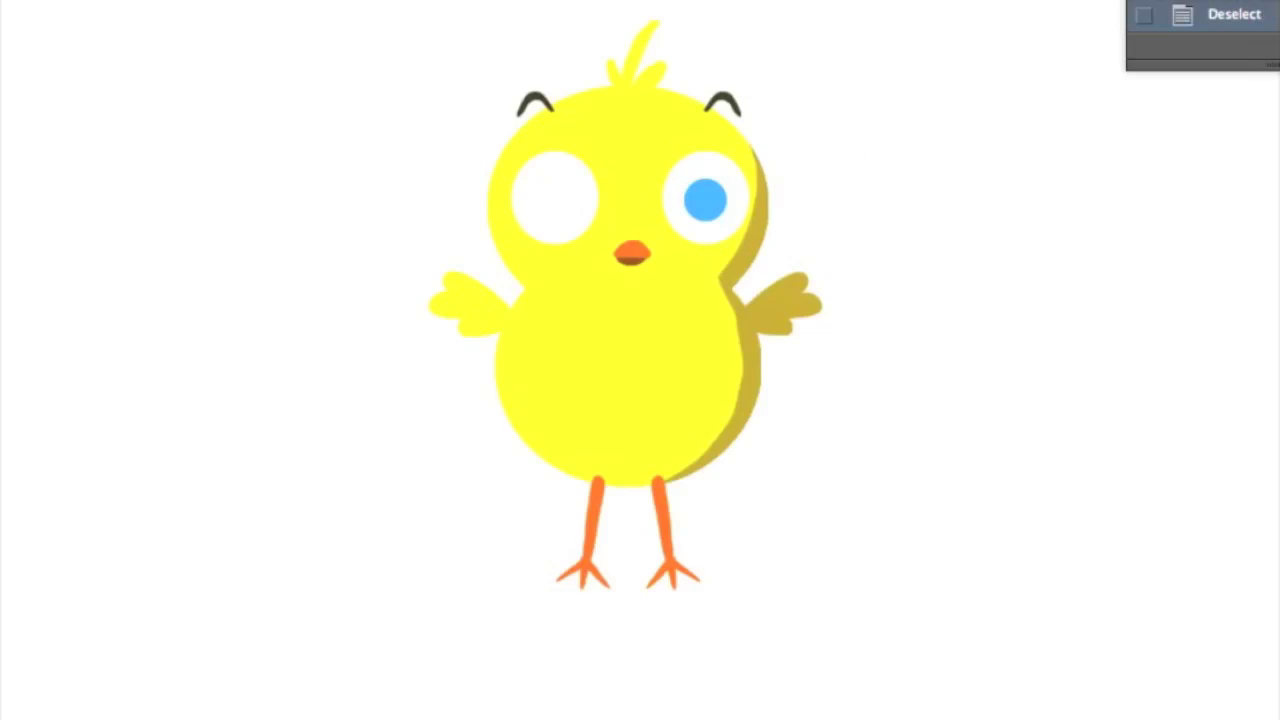
Step: Cut a wedge out of the blue iris and set up the pupil selection
left_click(729, 223)
key("BackSpace")
key("ctrl+d")
left_click_drag(709, 187, 718, 212)
key("ctrl+d")
key("Up")
Step: Fill the pupil selection with black on a new layer
key("ctrl+shift+alt+n")
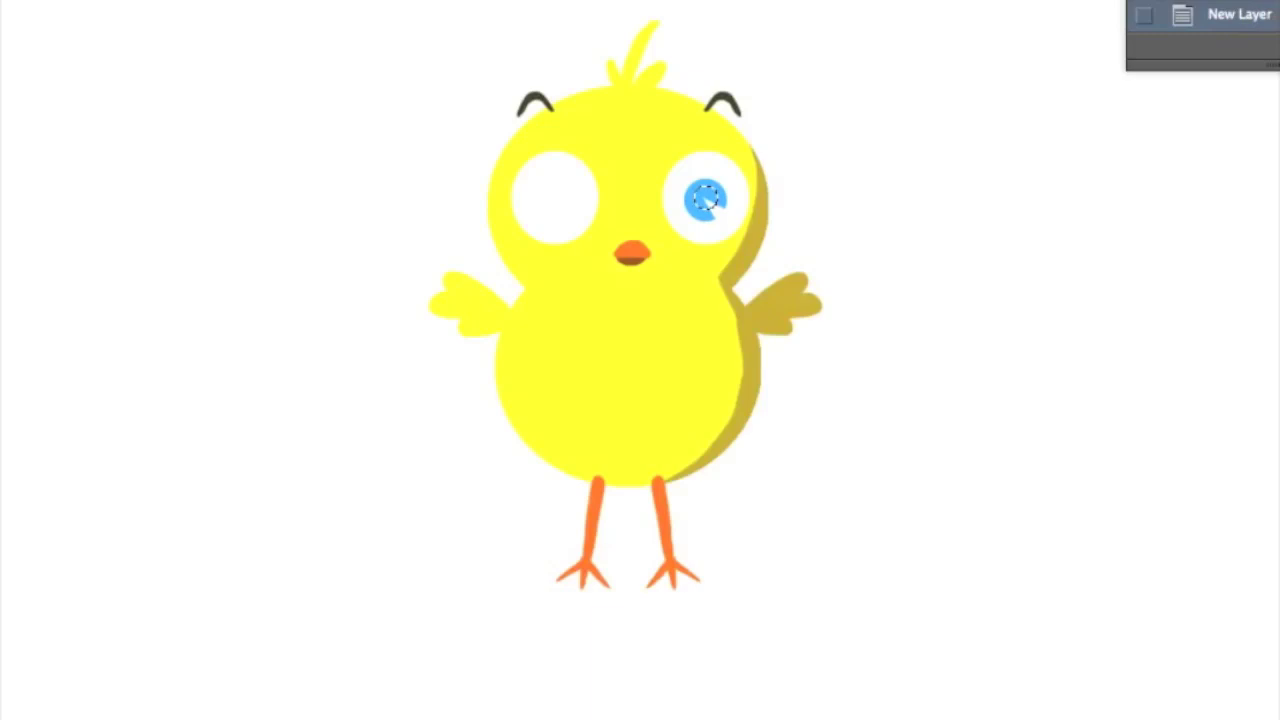
key("Return")
left_click(1023, 703)
key("Return")
left_click(711, 205)
key("ctrl+d")
Step: Add a small white highlight on the pupil and merge the eye layers
left_click_drag(699, 189, 712, 202)
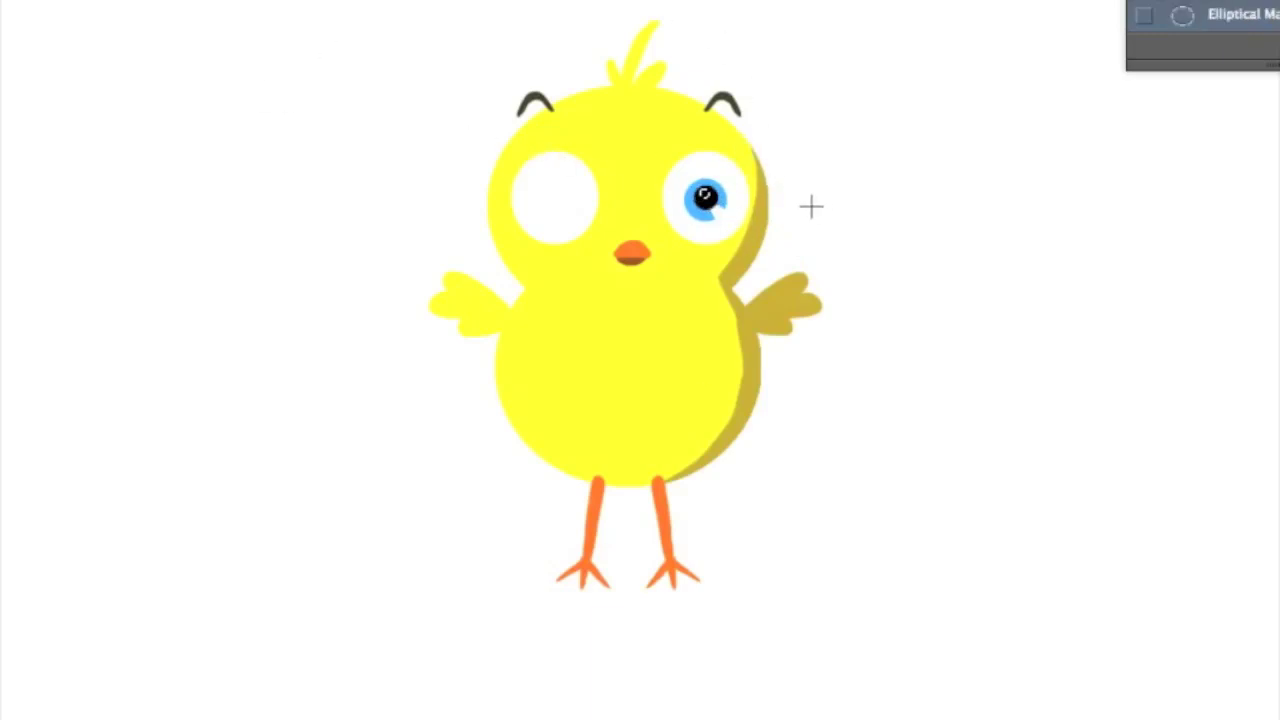
left_click(853, 405)
key("Return")
left_click(705, 197)
key("ctrl+d")
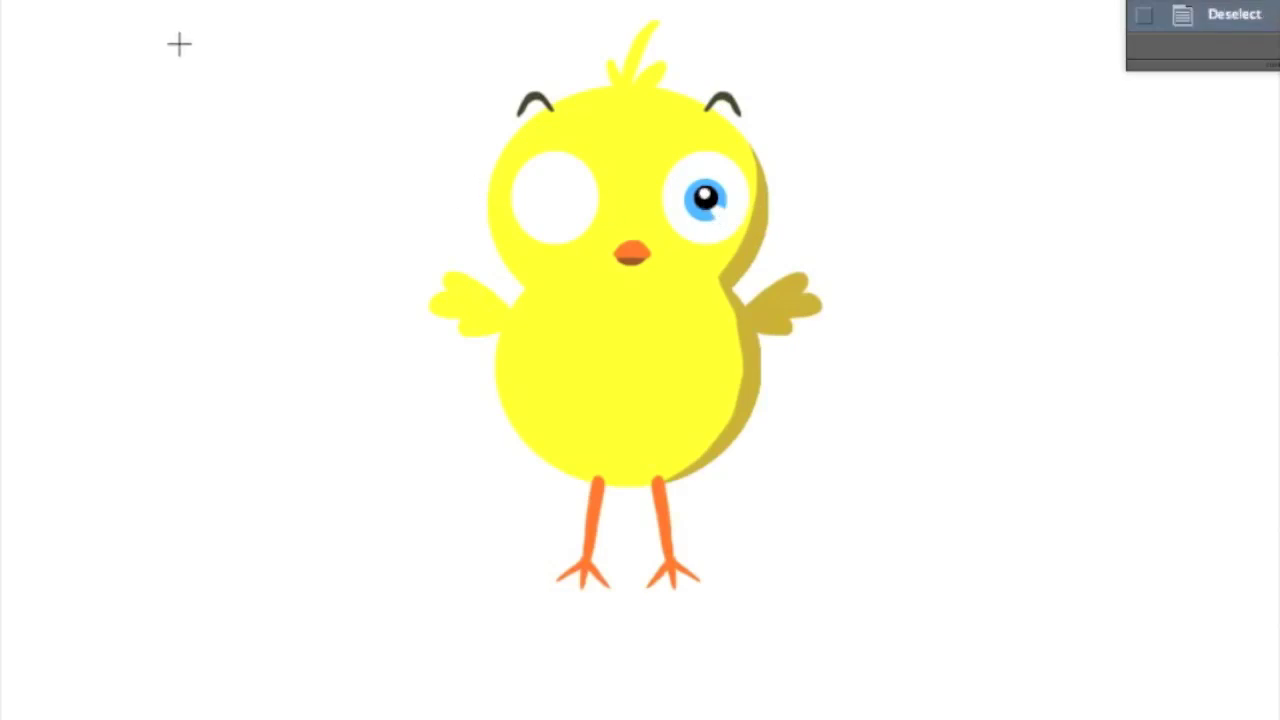
key("ctrl+e")
key("Return")
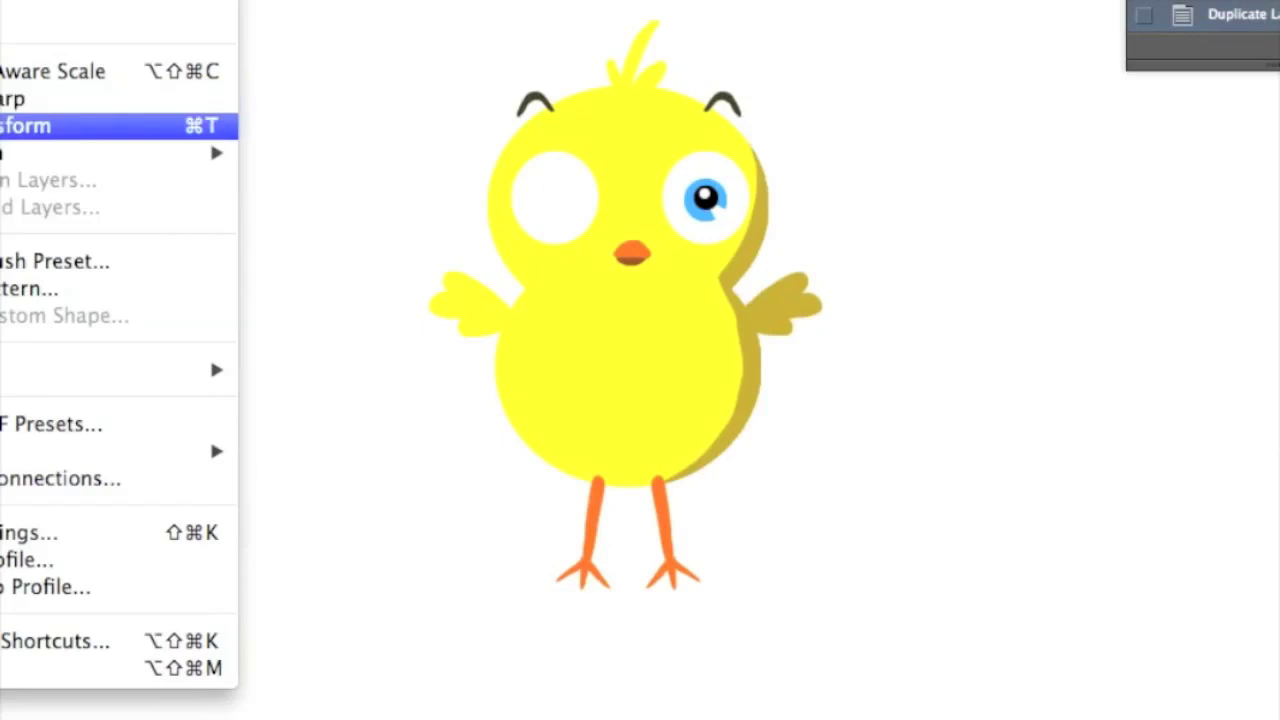
Step: Flip the copied eye horizontally and place it inside the chick's left eye
left_click(287, 508)
left_click_drag(636, 268, 645, 285)
key("ctrl+[")
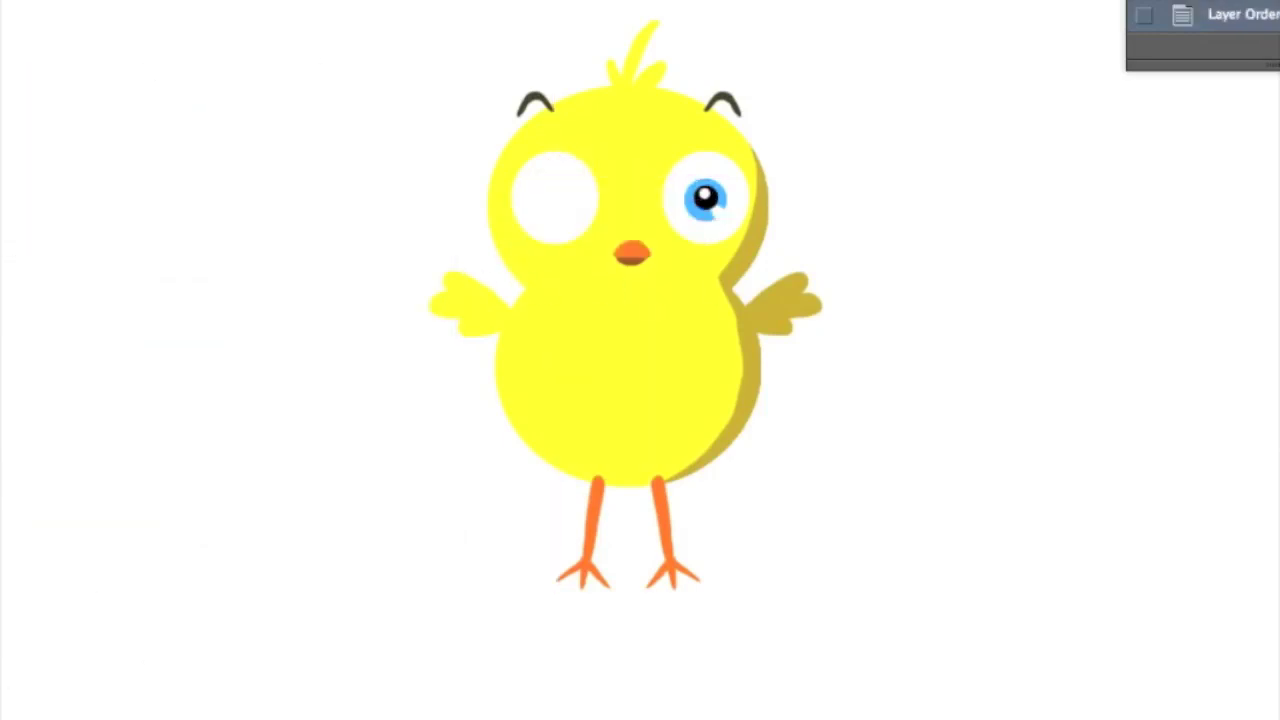
left_click_drag(631, 190, 555, 196)
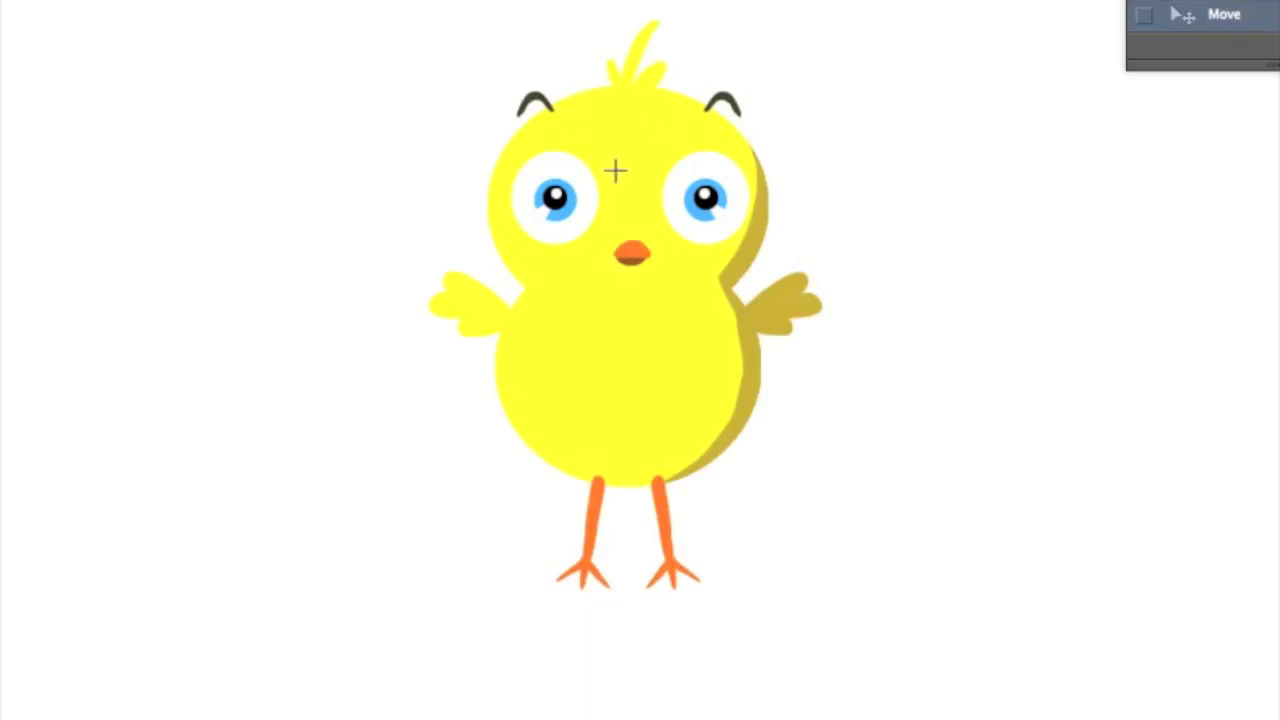
Step: Draw a large circular selection around the chick's head
left_click_drag(615, 171, 766, 263)
left_click_drag(720, 189, 706, 198)
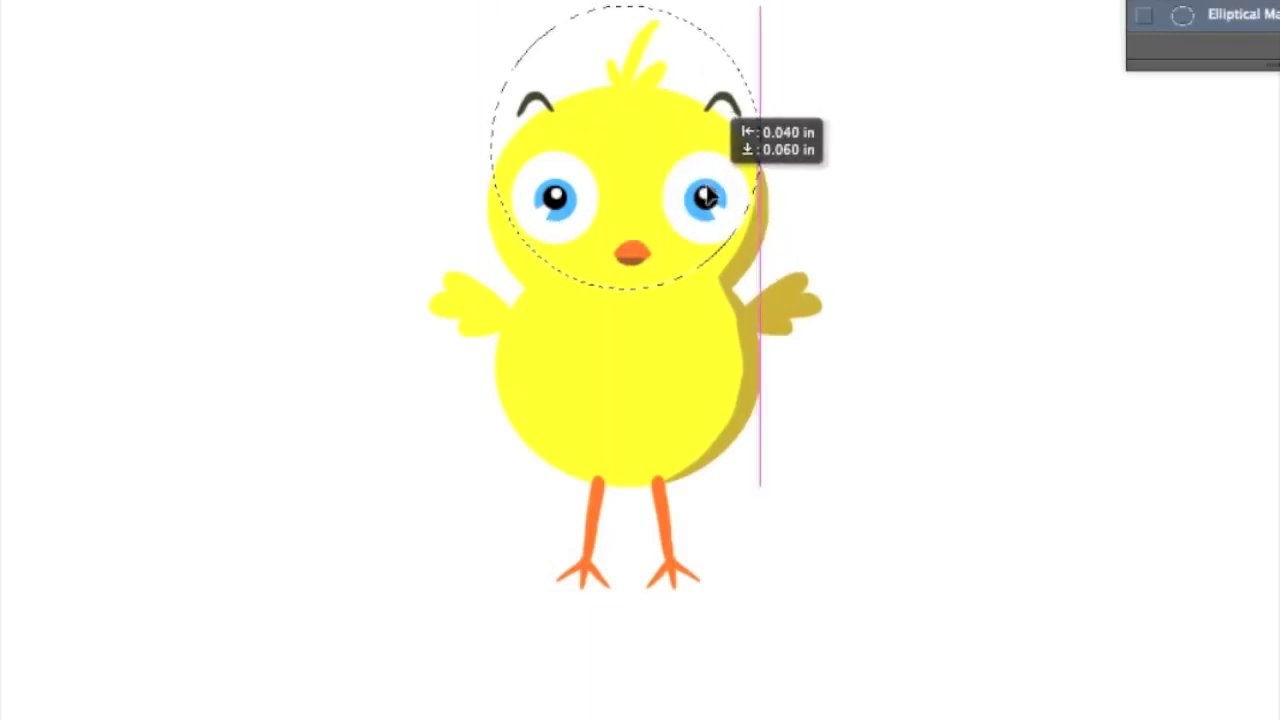
left_click_drag(470, 8, 644, 237)
left_click_drag(762, 263, 772, 280)
left_click_drag(714, 214, 711, 194)
left_click_drag(495, 2, 795, 292)
left_click_drag(732, 183, 714, 190)
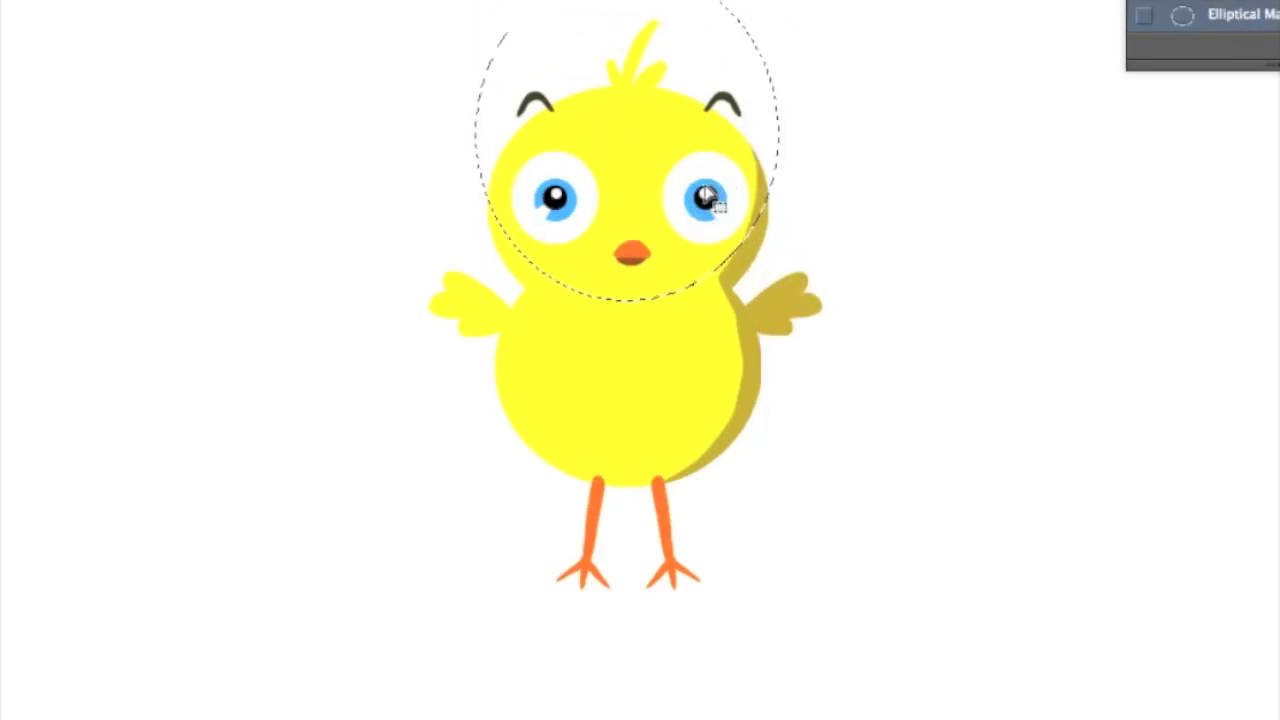
Step: Bring up Edit > Stroke and its colour picker for the outline colour
left_click(20, 2)
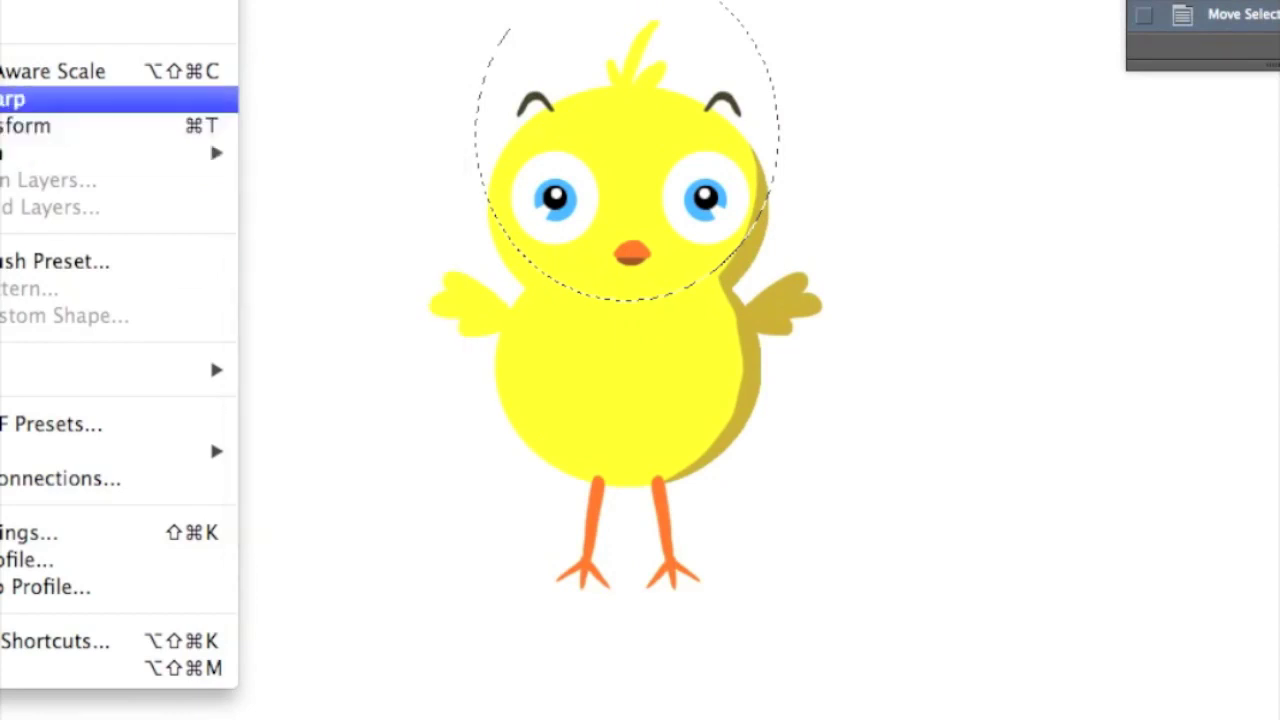
left_click(150, 46)
left_click(871, 206)
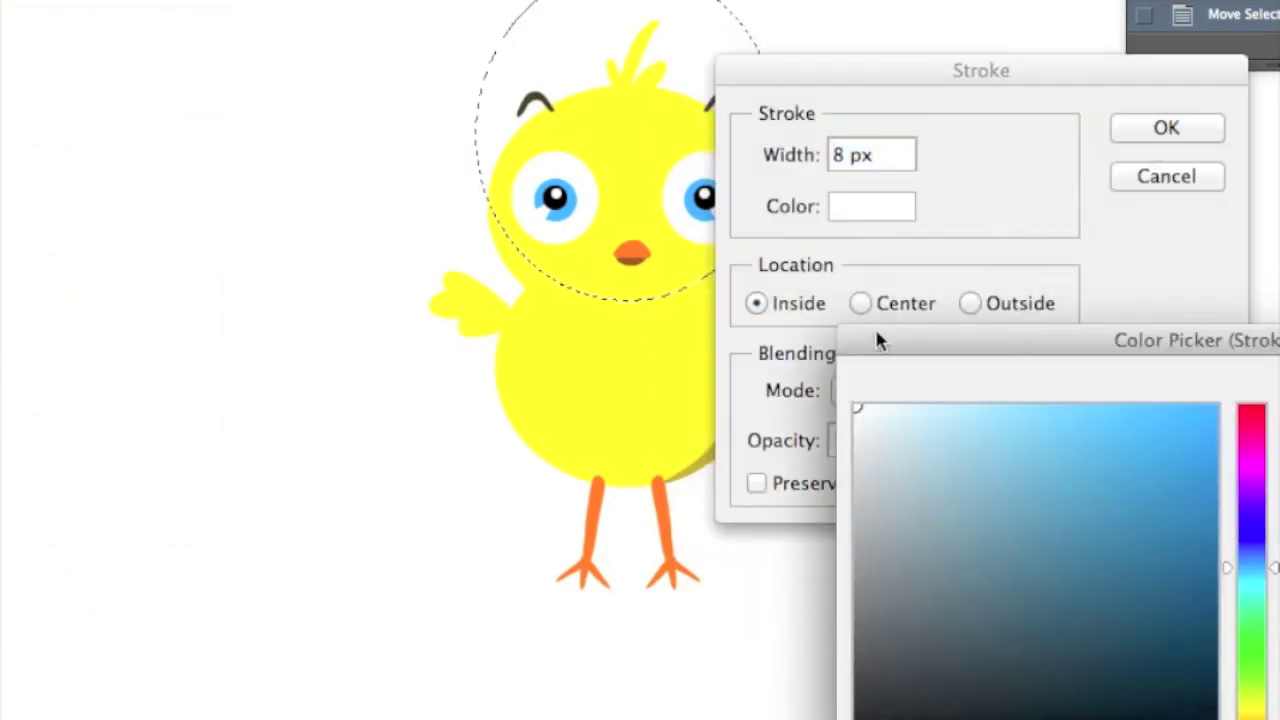
Step: Apply a 3 px black (000000) stroke to the head circle selection
type("000000")
key("Return")
type("3")
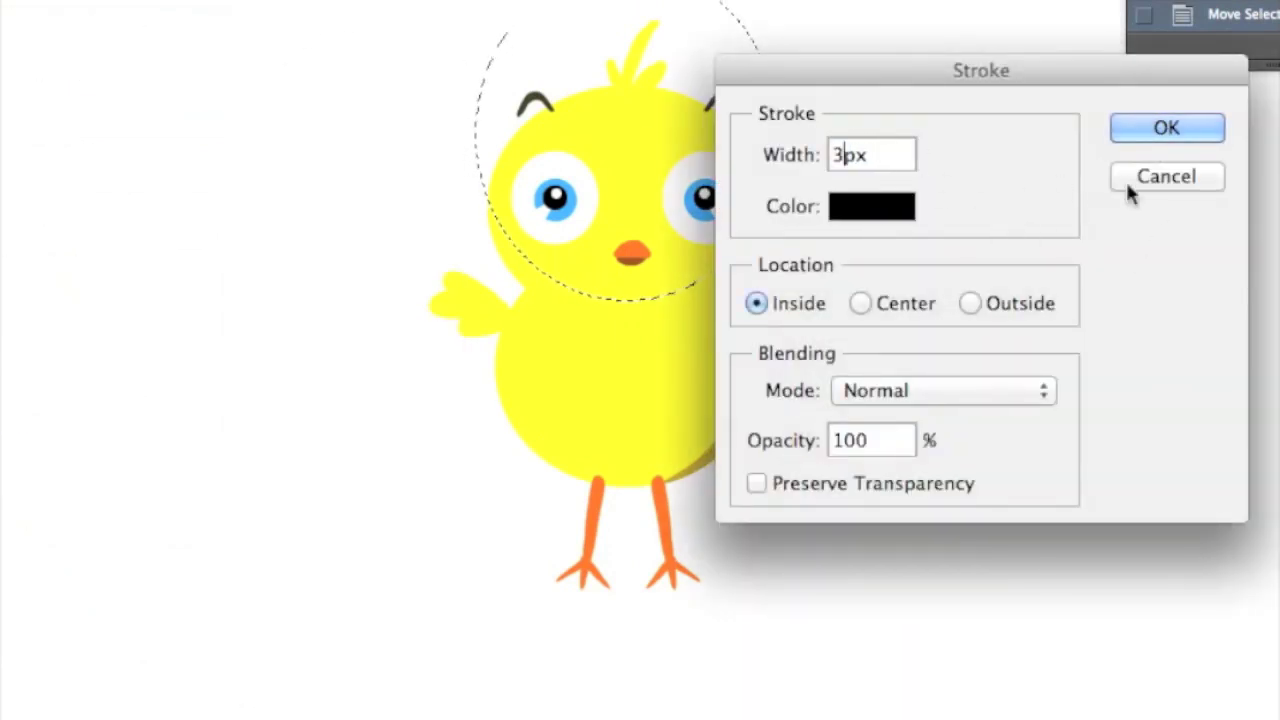
key("Return")
key("ctrl+d")
Step: Erase the lower part of the black arc crossing the chick's face
key("e")
left_click_drag(774, 209, 751, 177)
left_click_drag(515, 172, 697, 283)
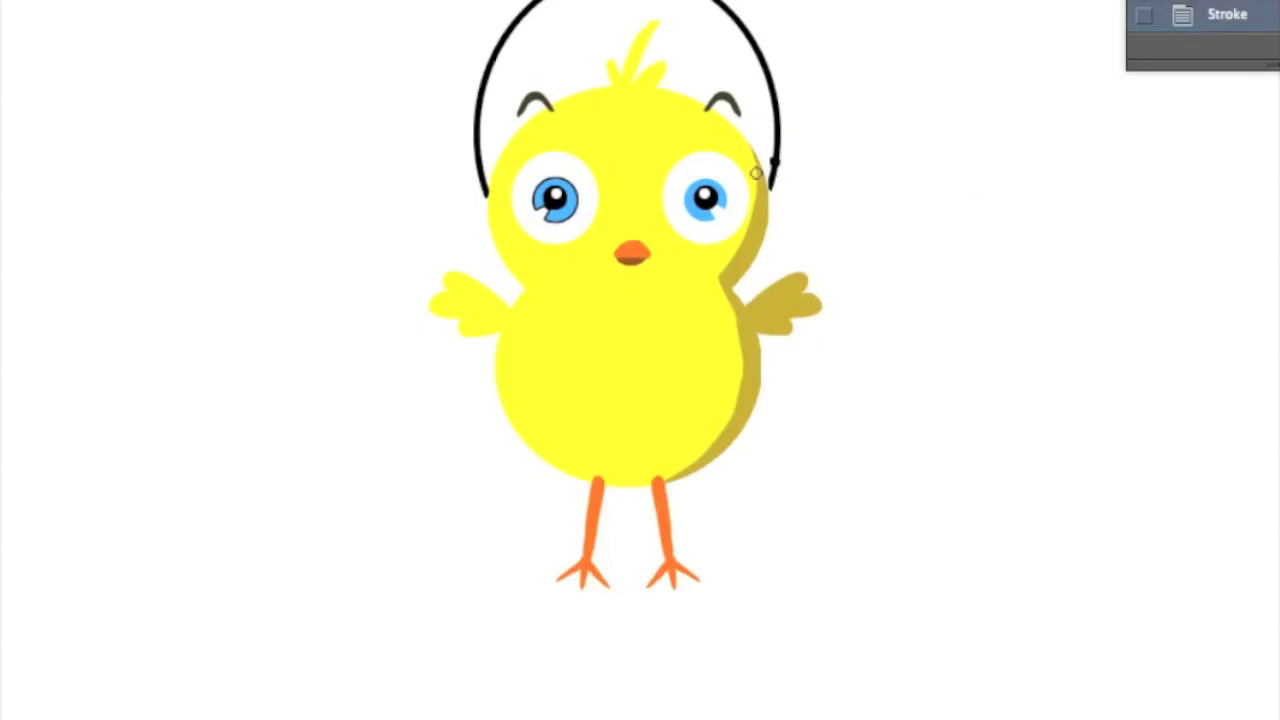
right_click(754, 124)
Step: With a 2 px brush, extend the headband's right end and paint a round black ear cup
left_click_drag(763, 177, 757, 177)
key("Return")
left_click_drag(779, 162, 758, 176)
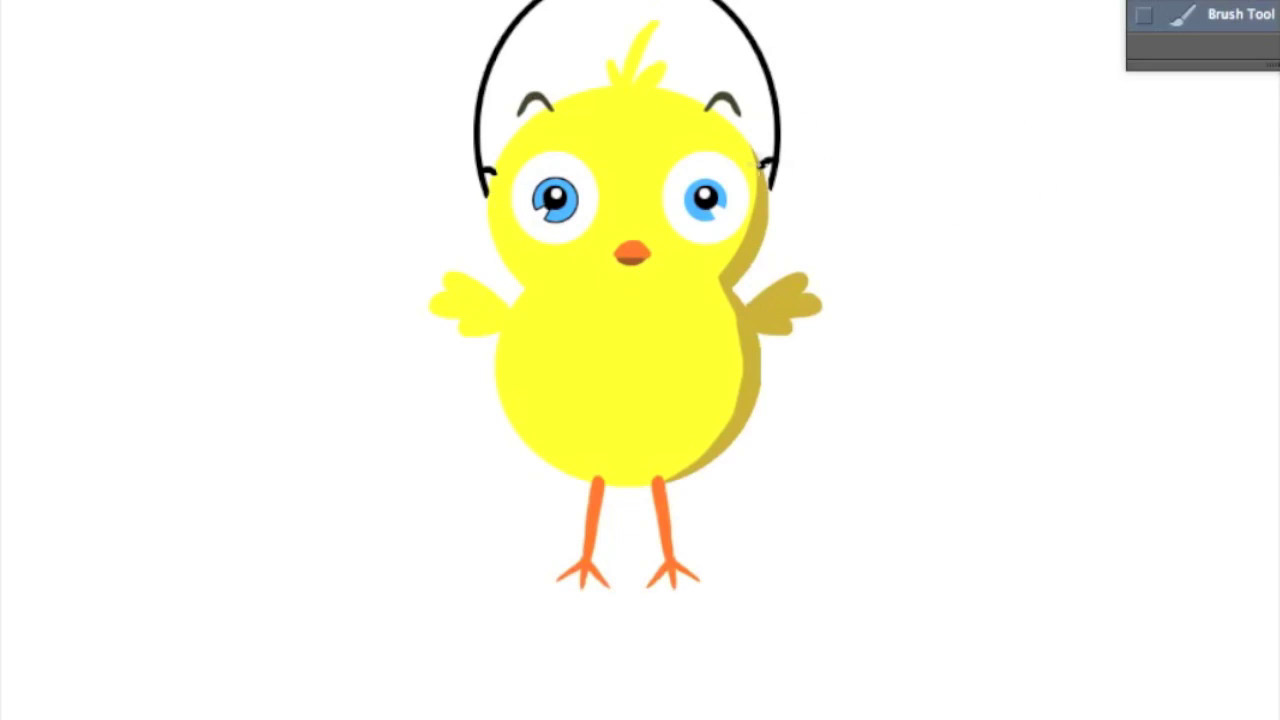
left_click_drag(766, 168, 769, 216)
left_click_drag(770, 162, 765, 226)
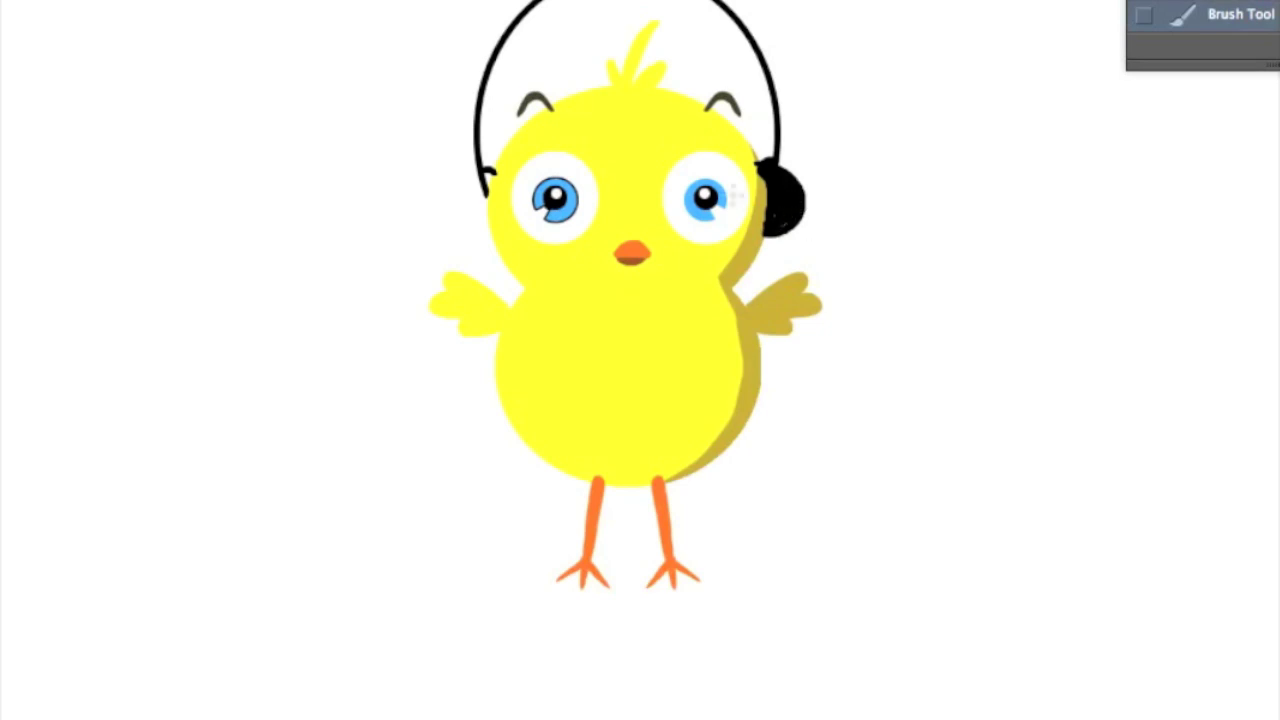
left_click(2, 420)
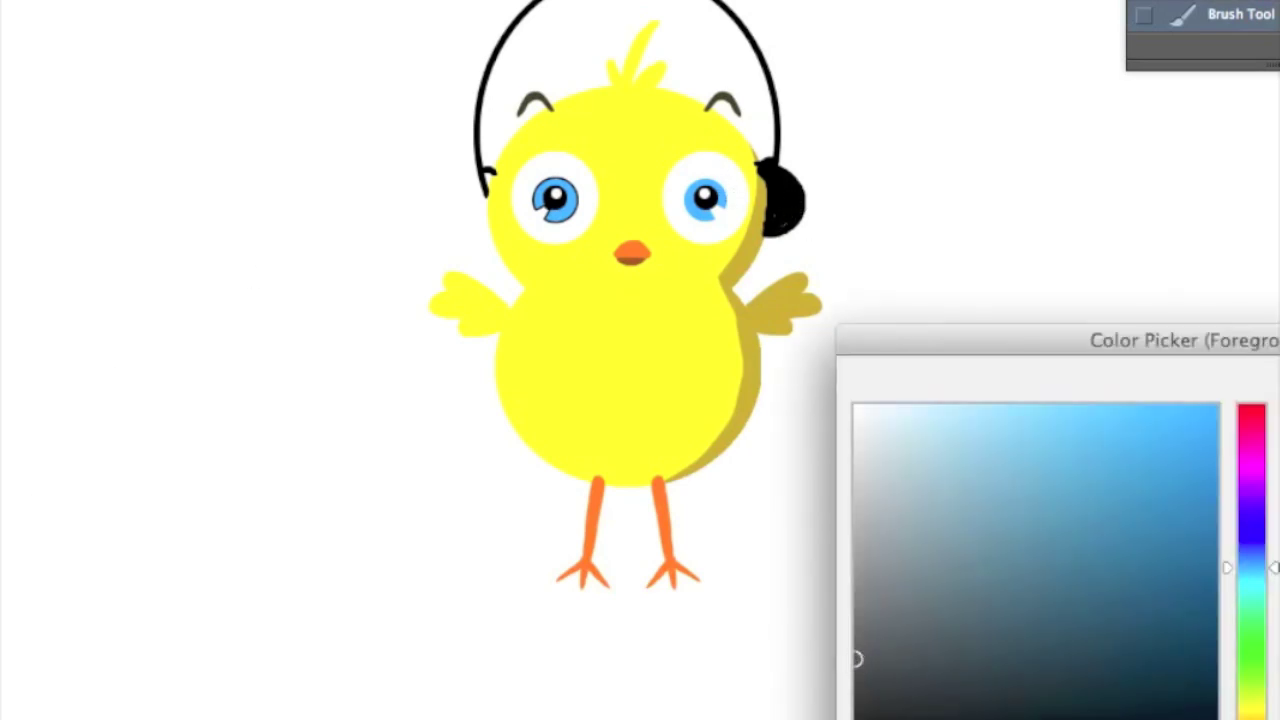
Step: Join the headband's right end to the ear cup after discarding a shading attempt
key("Return")
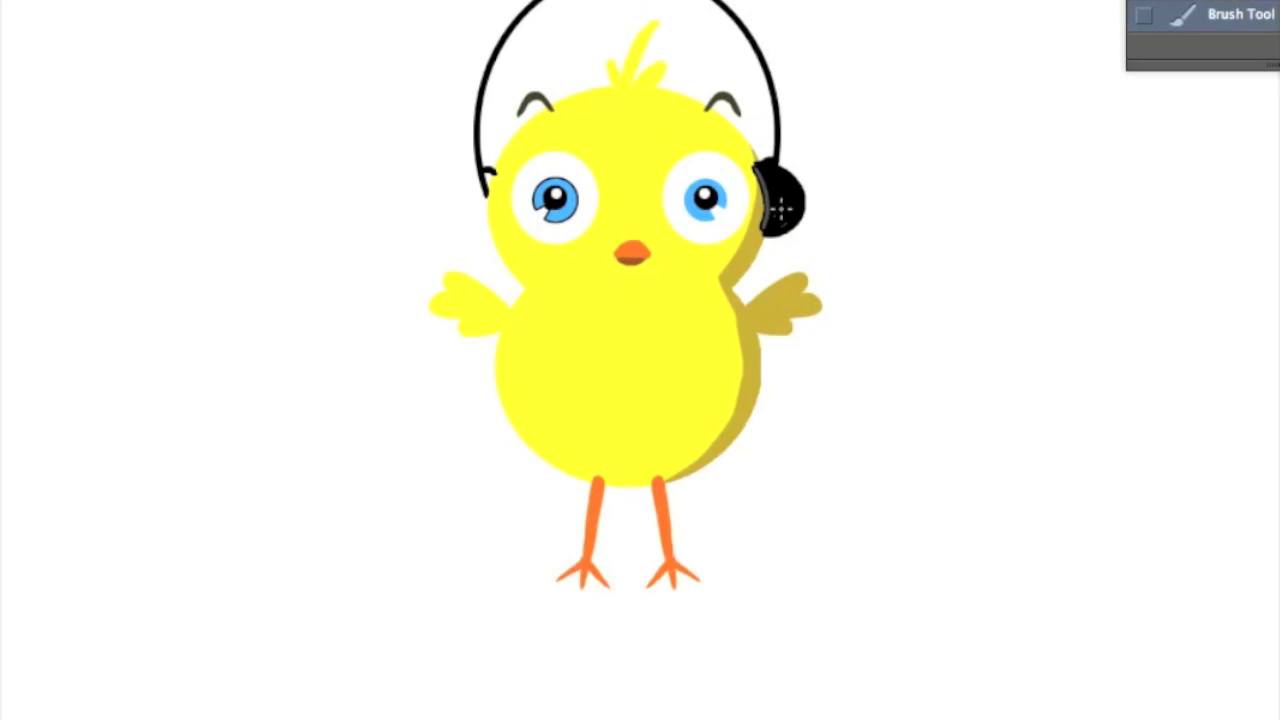
right_click(780, 211)
key("Return")
mouse_move(764, 235)
left_mouse_down()
mouse_move(760, 157)
mouse_move(762, 242)
left_mouse_up()
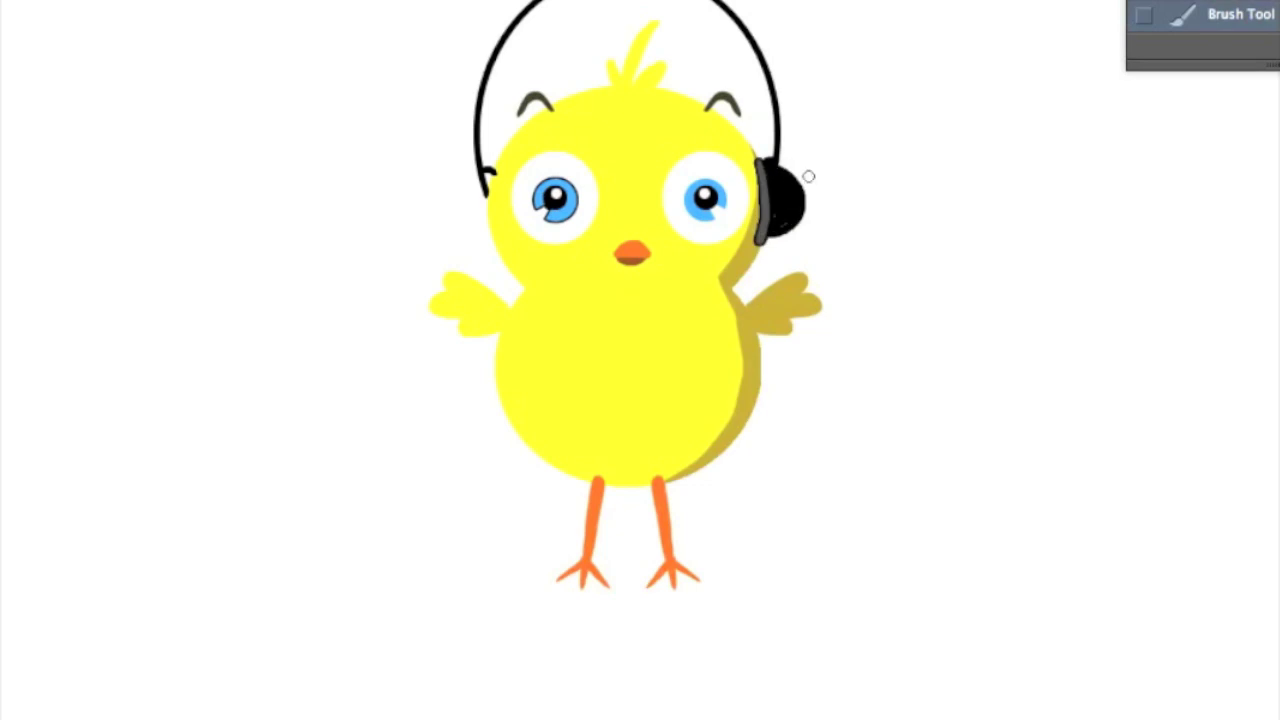
key("ctrl+z")
key("ctrl+z")
key("ctrl+z")
key("ctrl+z")
key("ctrl+z")
key("ctrl+z")
key("ctrl+z")
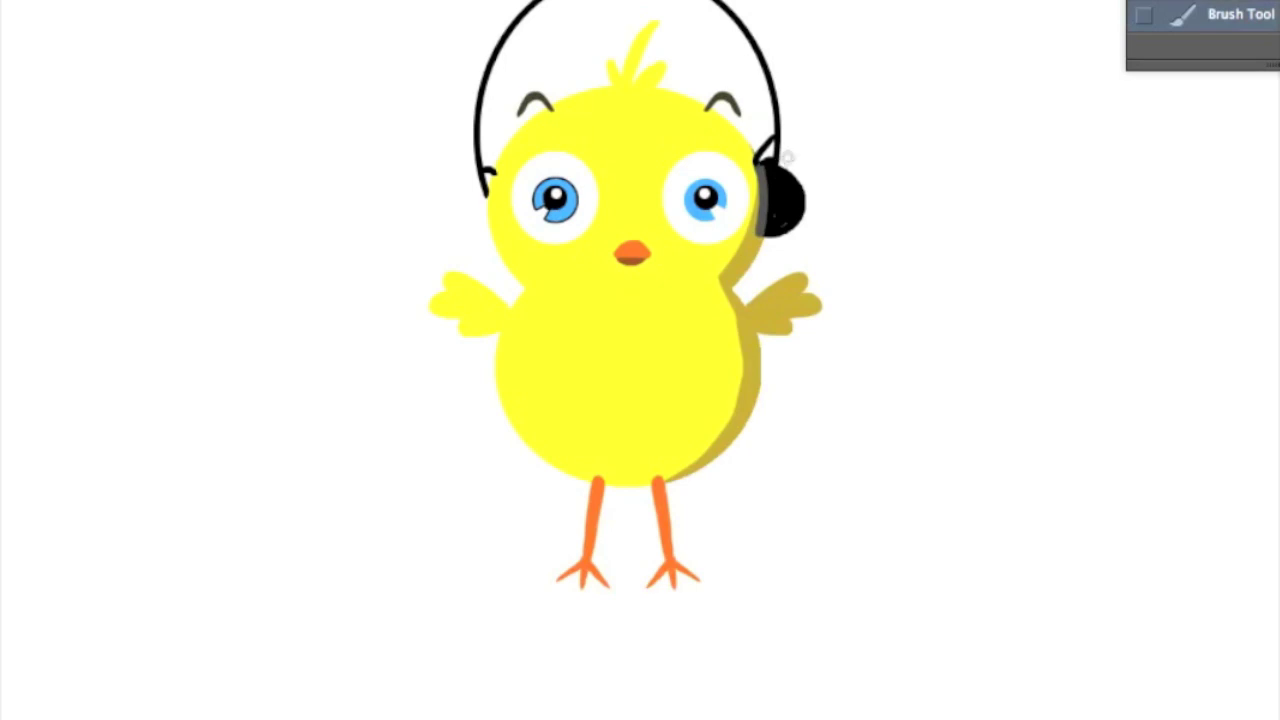
left_click_drag(764, 160, 781, 146)
Step: Rasterize the headphone layers and merge them into one layer
left_click(726, 429)
key("ctrl+e")
key("ctrl+z")
key("ctrl+alt+z")
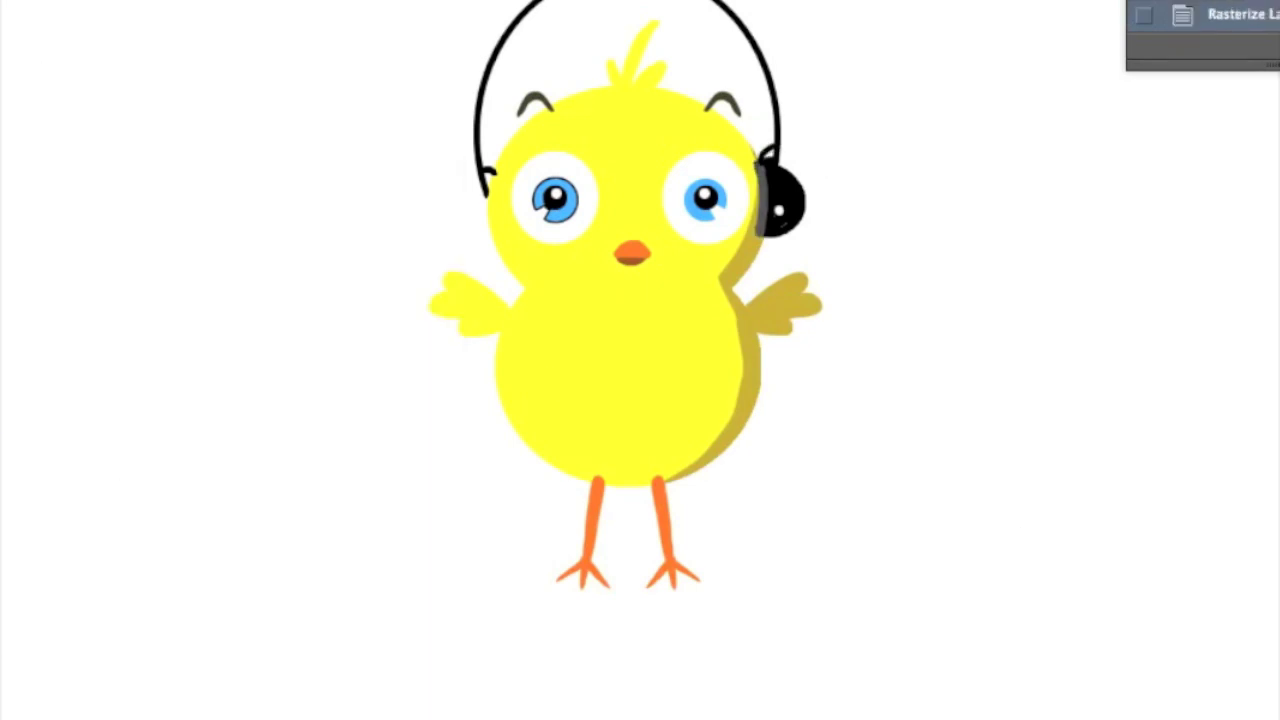
key("ctrl+alt+z")
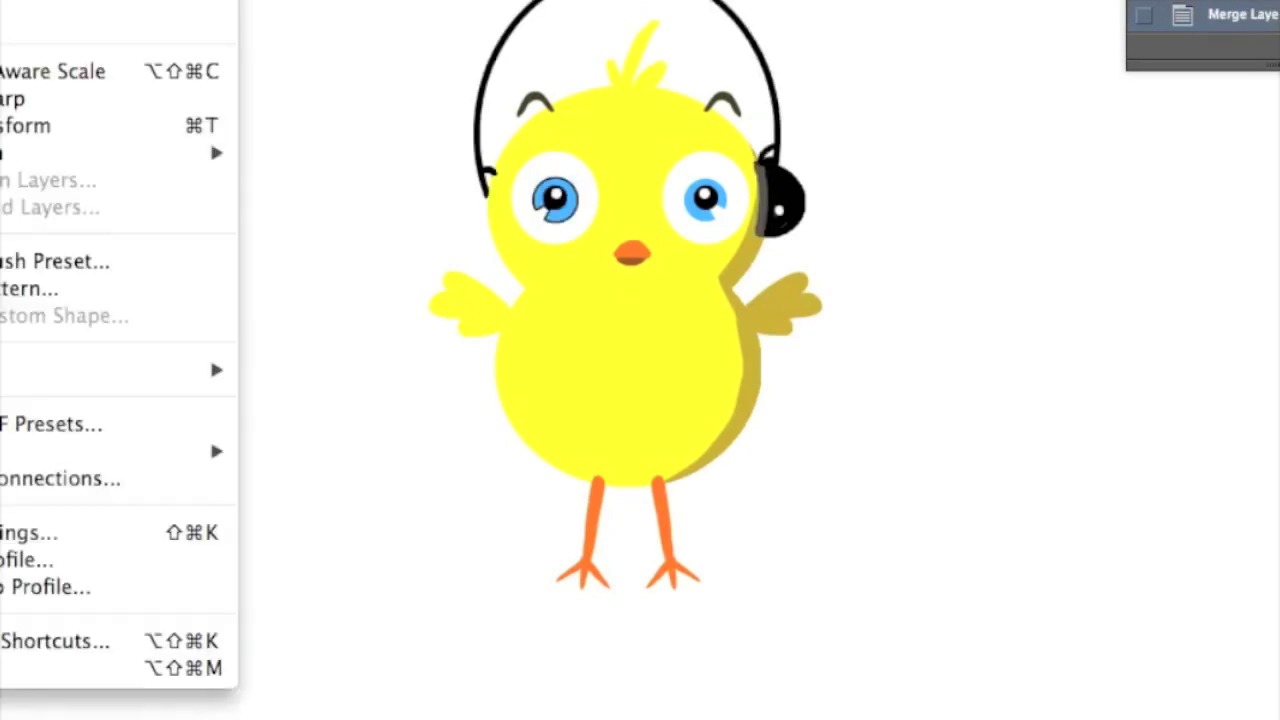
Step: Warp the right earpiece so it bends down and hugs the chick's head
left_click(310, 340)
left_click_drag(790, 192, 790, 197)
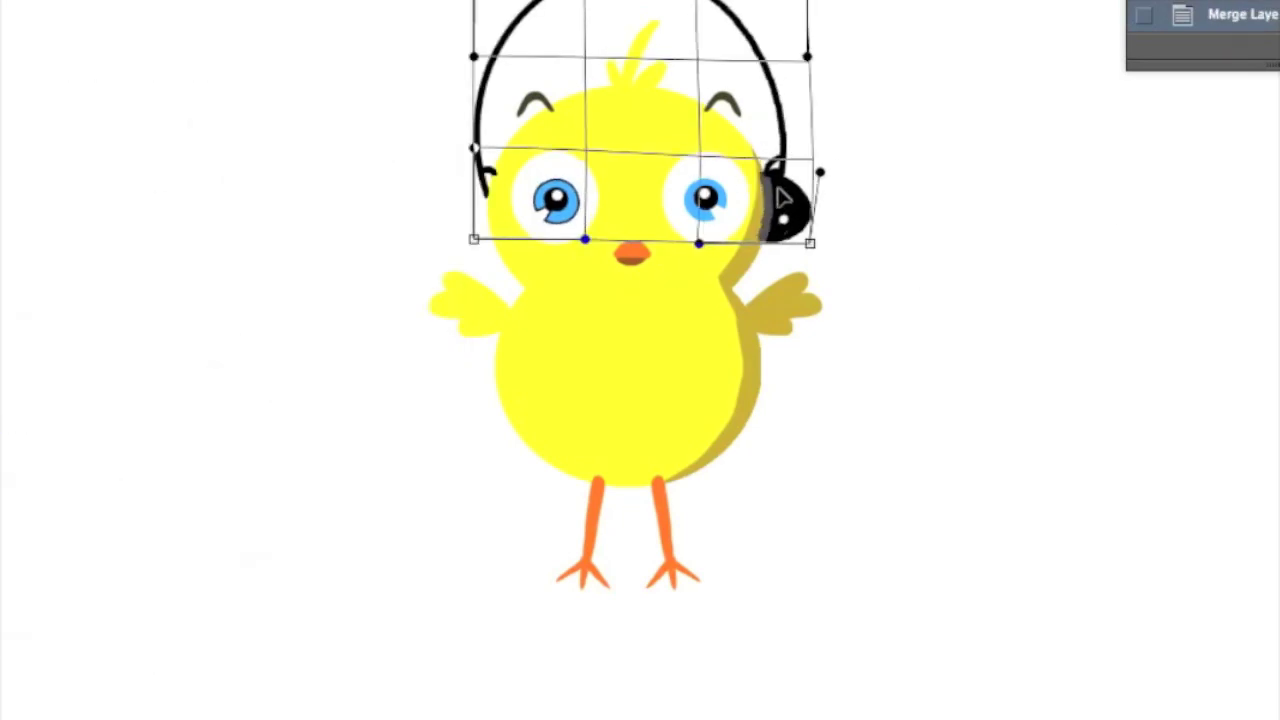
left_click_drag(715, 245, 713, 268)
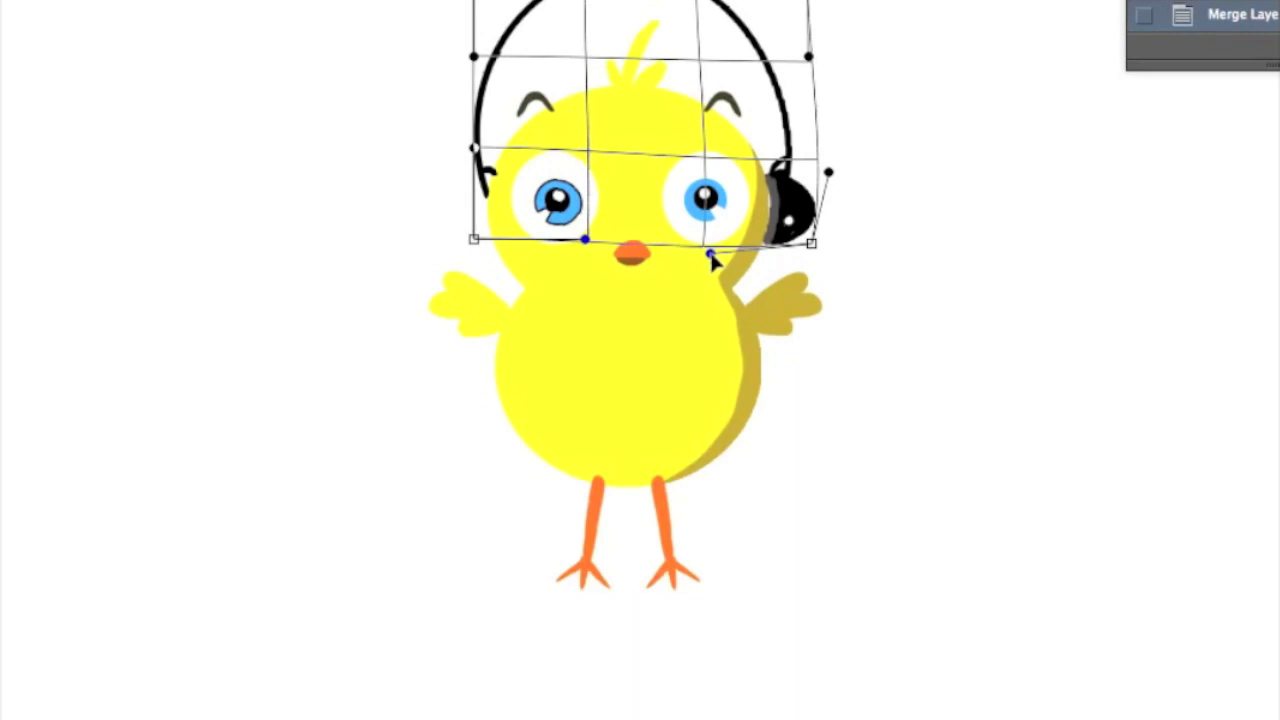
left_click_drag(830, 175, 818, 179)
left_click_drag(784, 222, 795, 208)
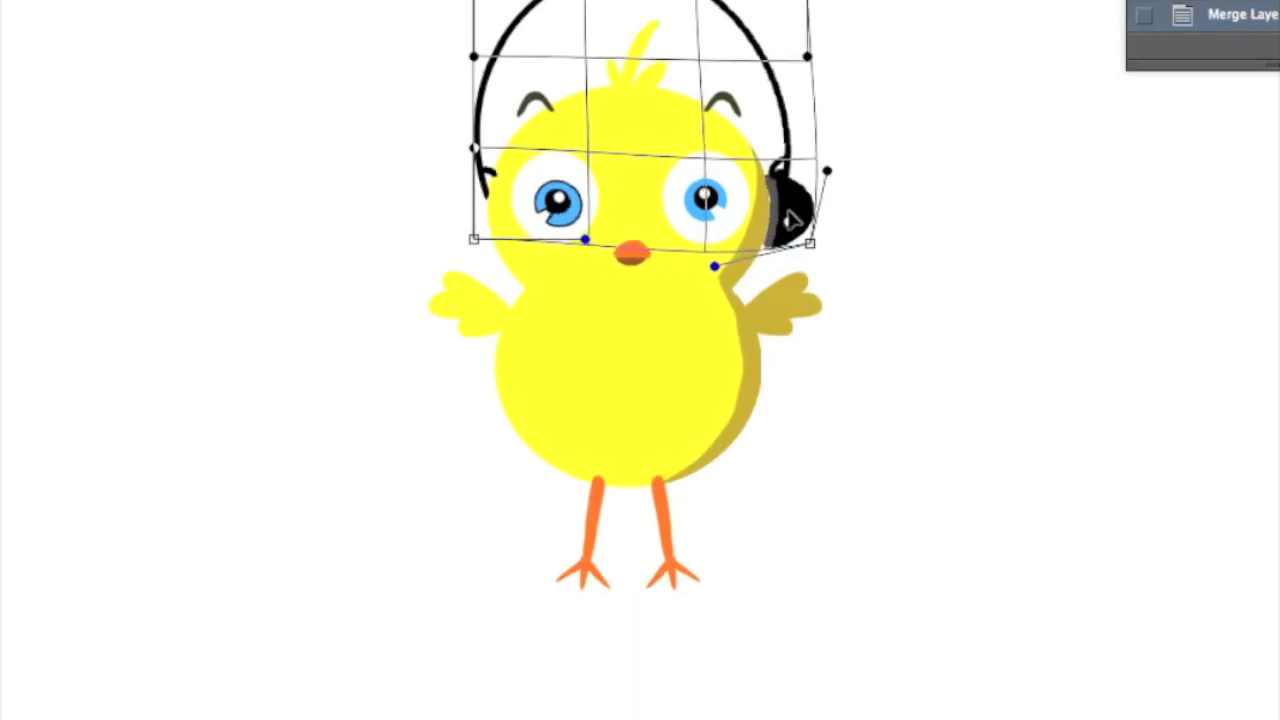
key("Return")
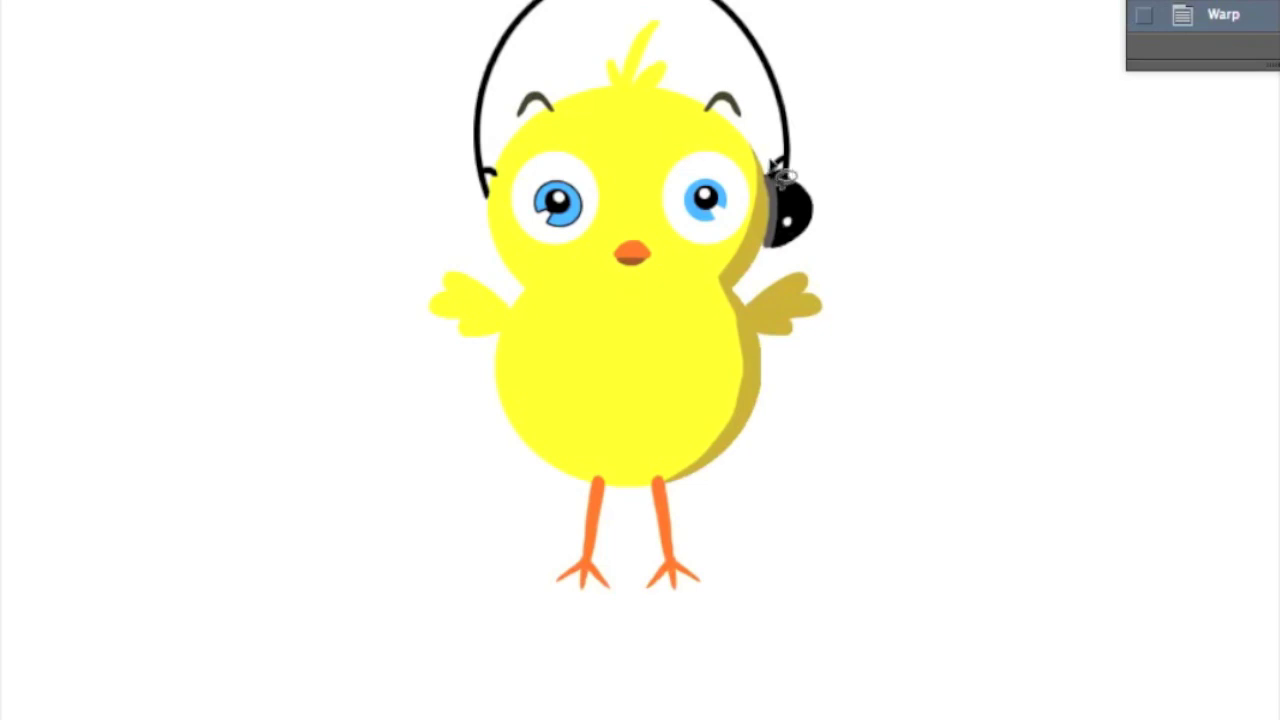
Step: Lasso the right earpiece and paste a duplicate of it
left_click_drag(790, 150, 823, 180)
key("ctrl+c")
key("ctrl+v")
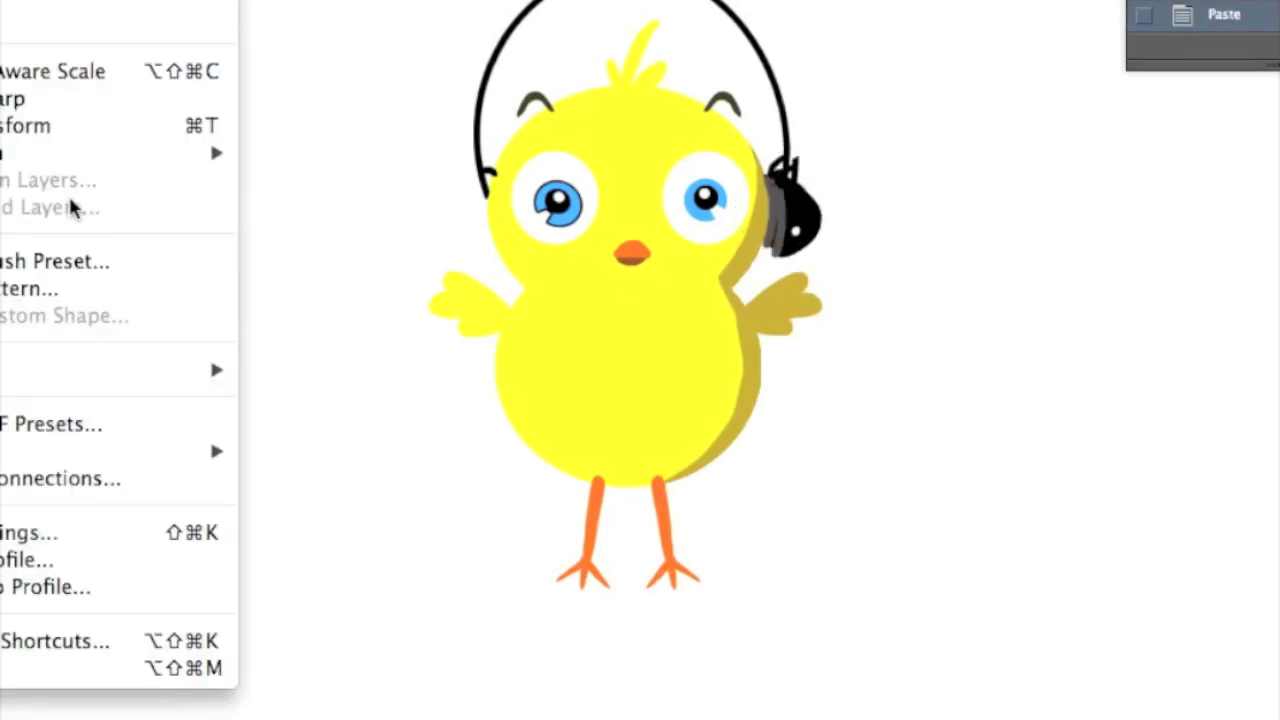
Step: Flip the earpiece copy horizontally, place it on the head's left side, and warp it around the head
left_click(340, 505)
left_click_drag(645, 210, 342, 214)
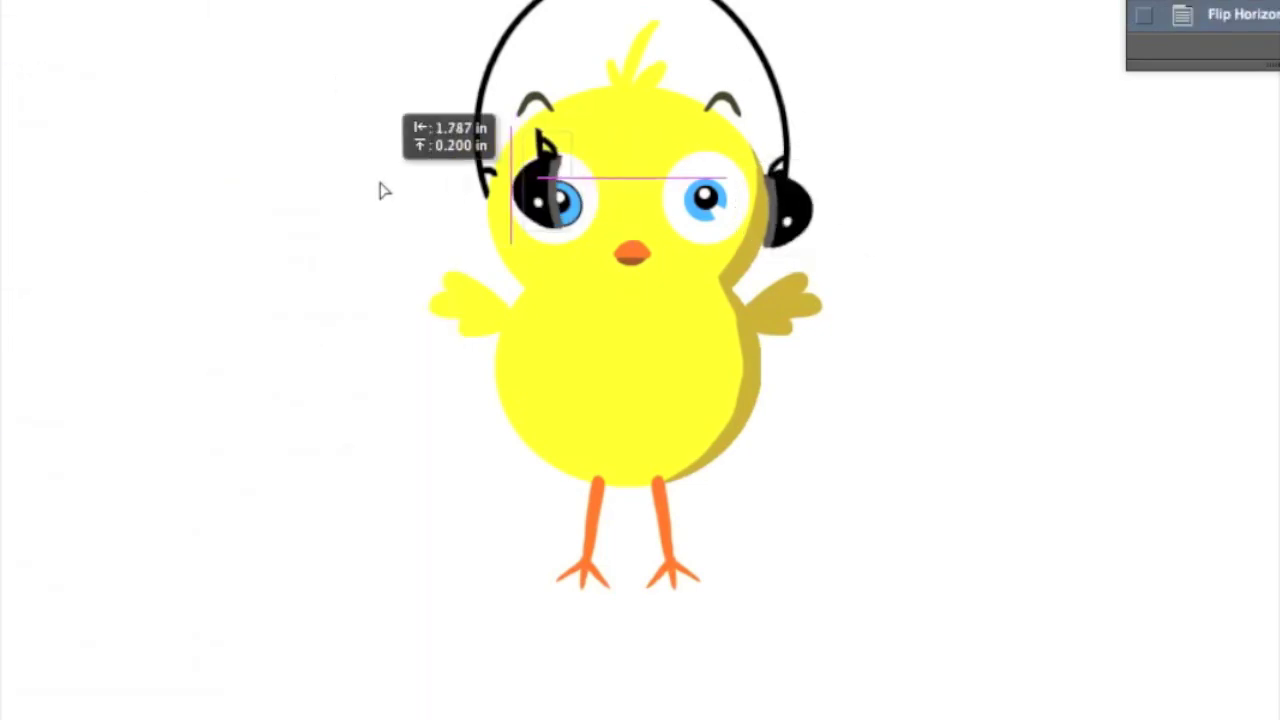
left_click_drag(495, 225, 478, 220)
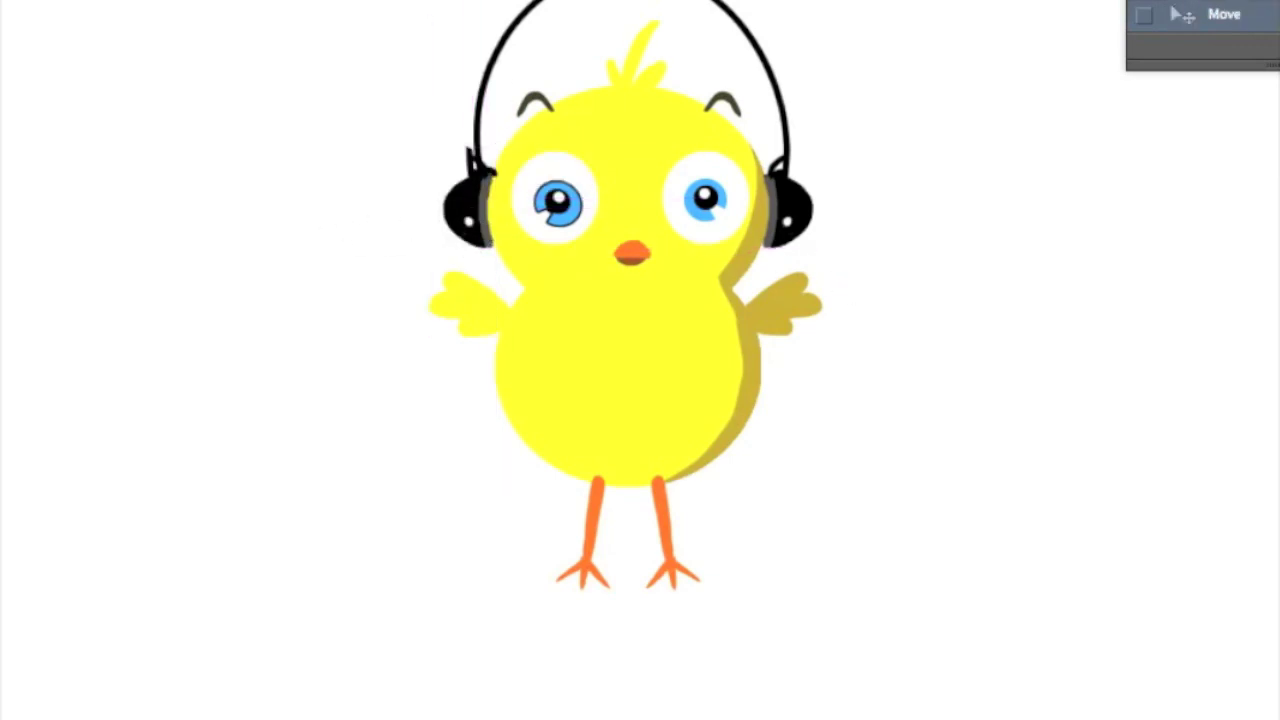
left_click(537, 243)
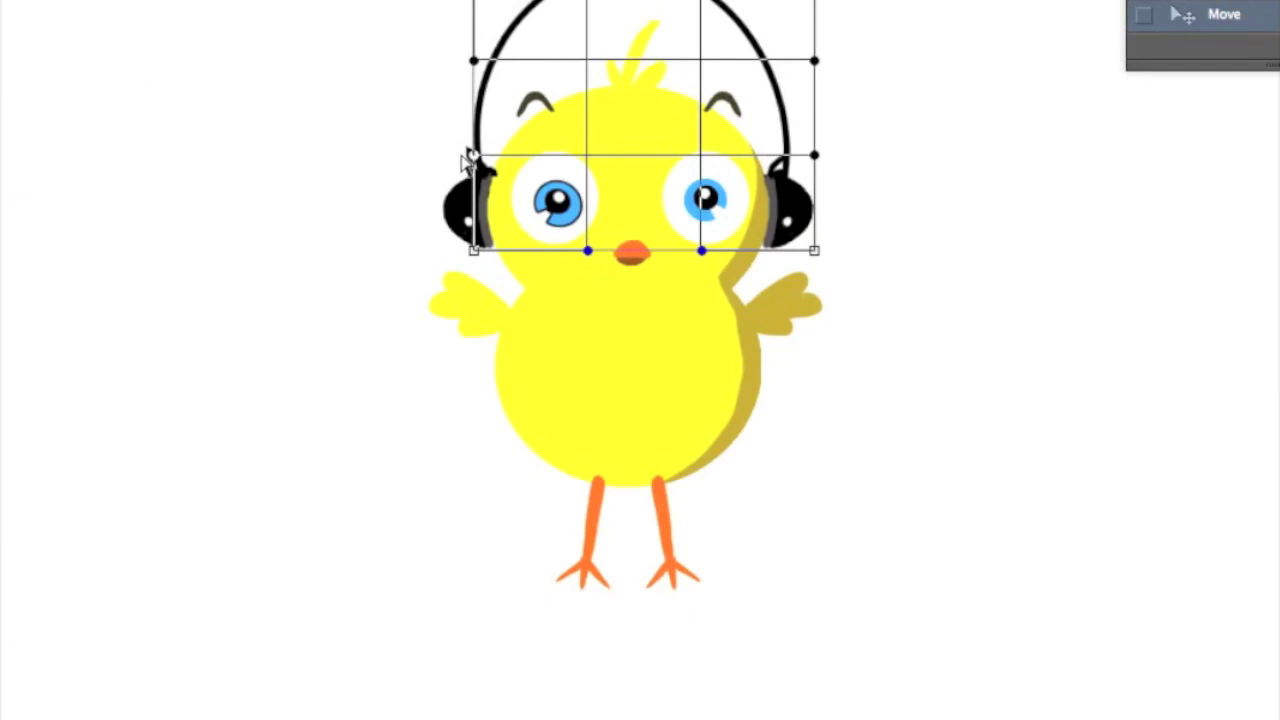
left_click_drag(508, 170, 507, 172)
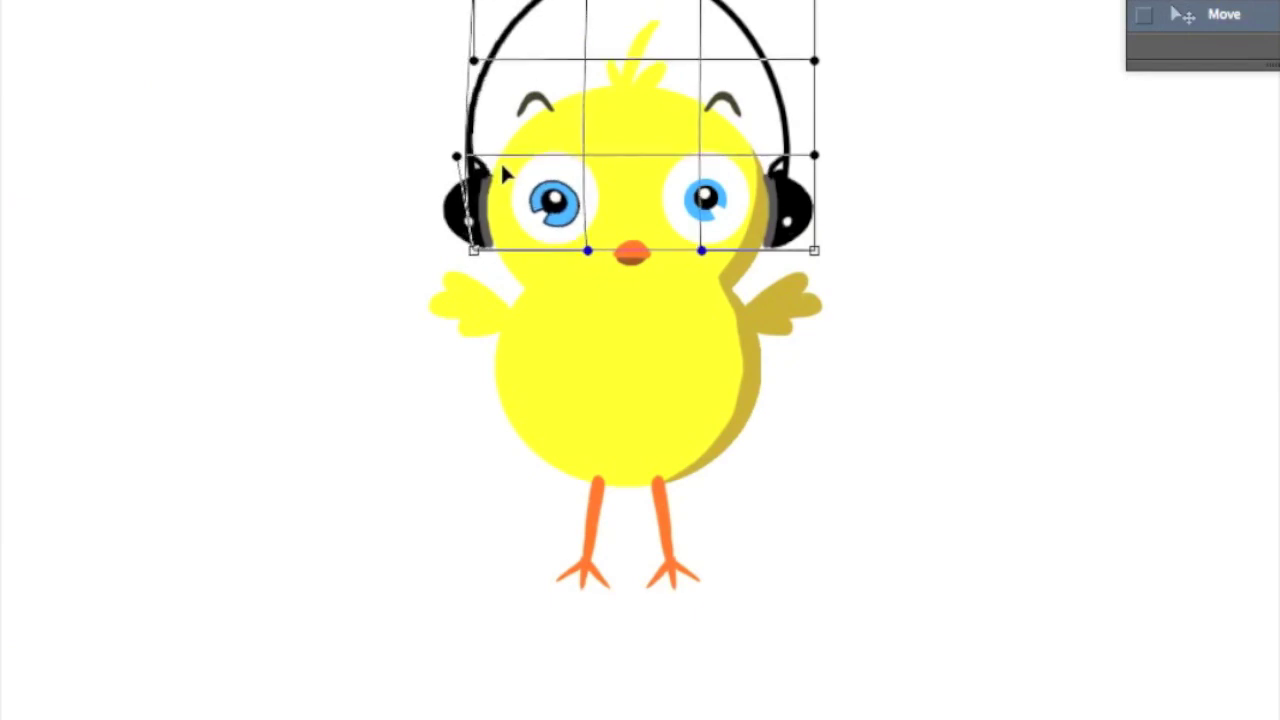
key("Return")
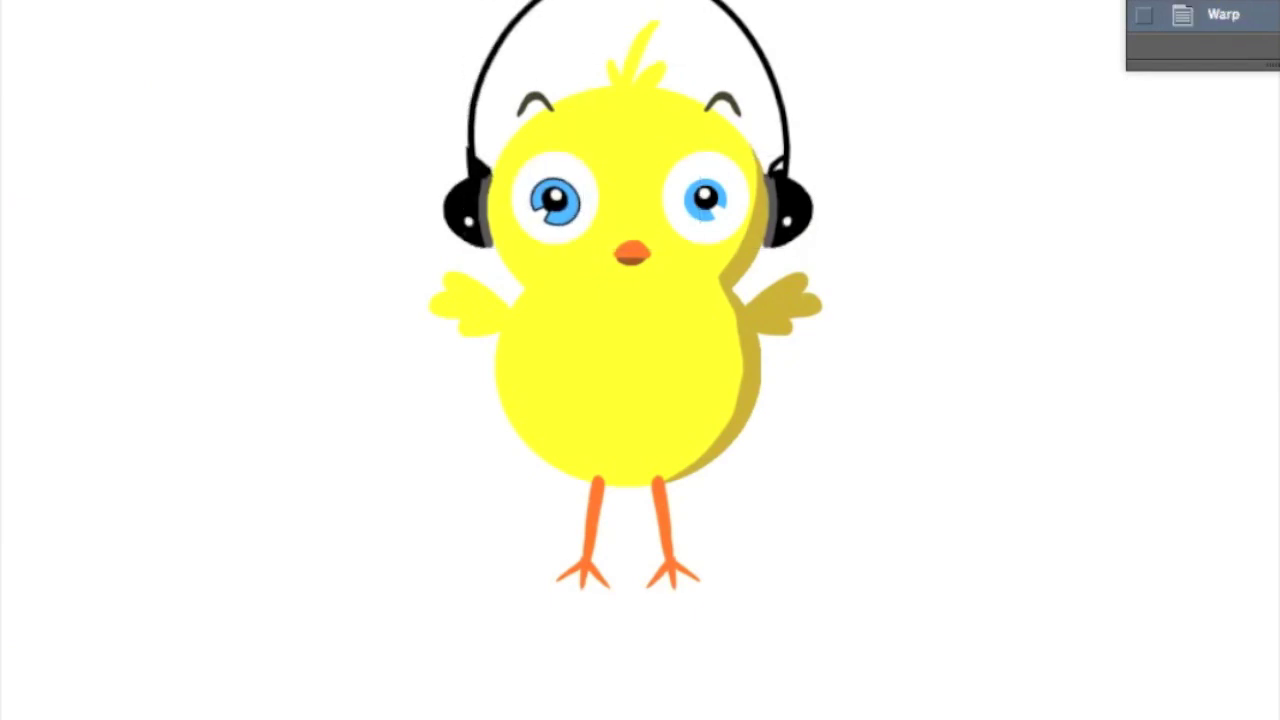
Step: Merge the left earpiece into the headphones and cut-paste them as separate content, shifted up-left
key("ctrl+e")
mouse_move(528, 155)
left_mouse_down()
mouse_move(463, 294)
mouse_move(812, 308)
mouse_move(525, 150)
left_mouse_up()
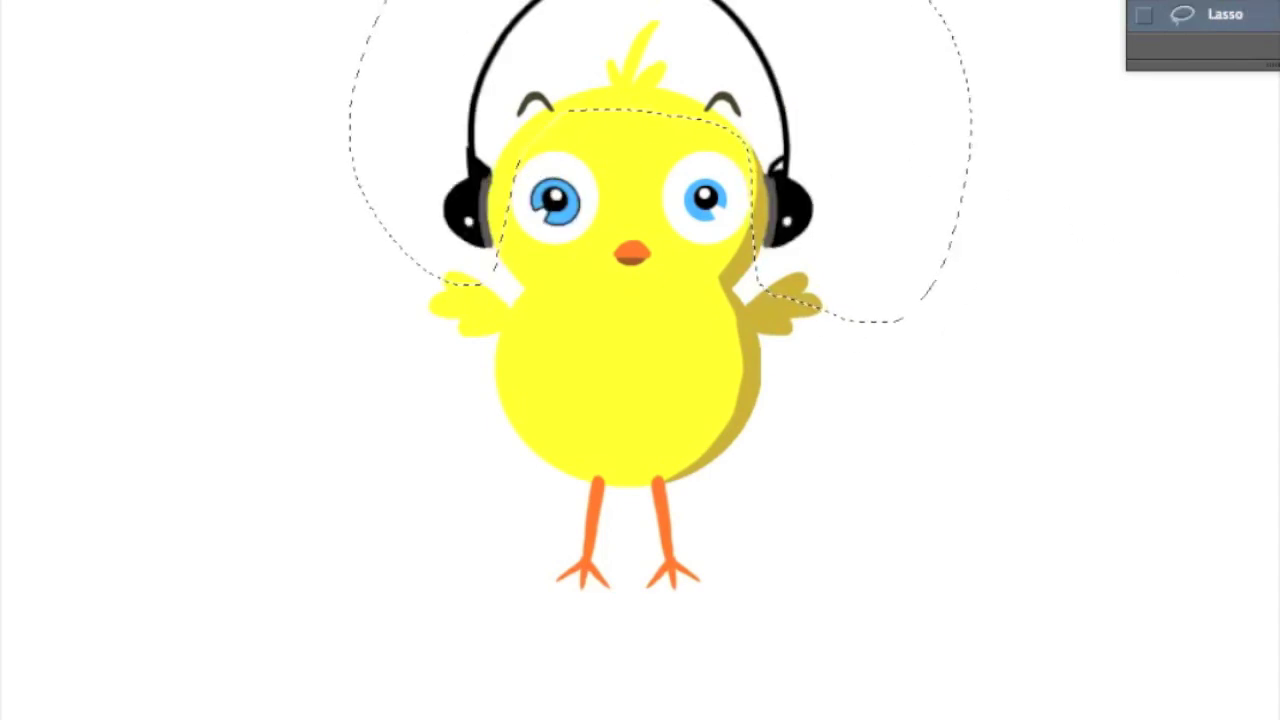
key("ctrl+x")
key("ctrl+v")
left_click_drag(737, 219, 740, 130)
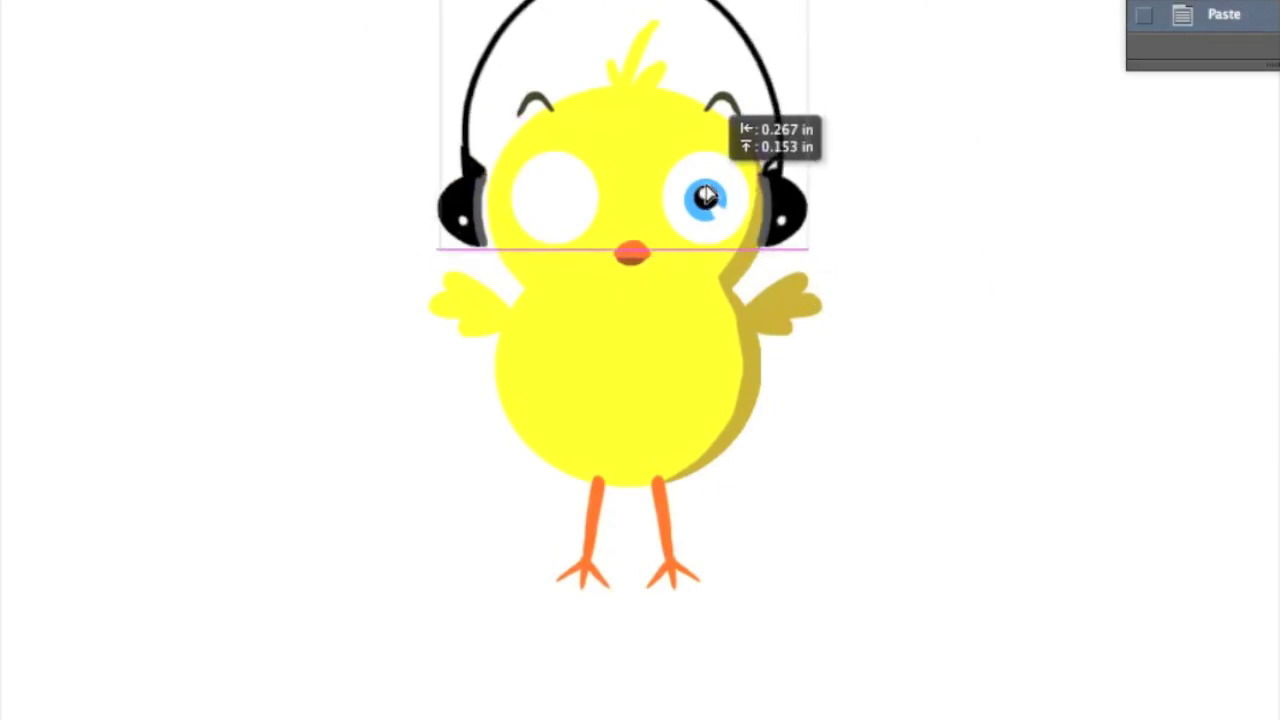
key("ctrl+alt+z")
key("ctrl+alt+z")
key("ctrl+alt+z")
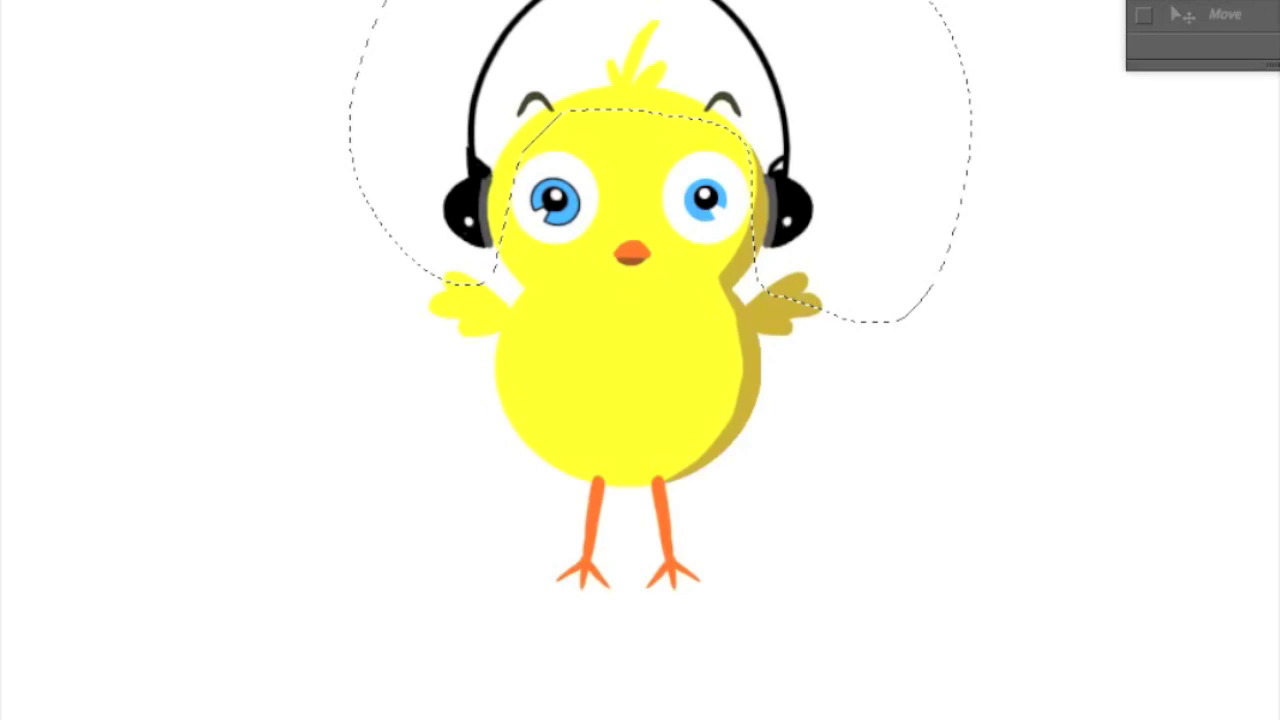
key("Delete")
key("ctrl+v")
left_click_drag(656, 214, 629, 207)
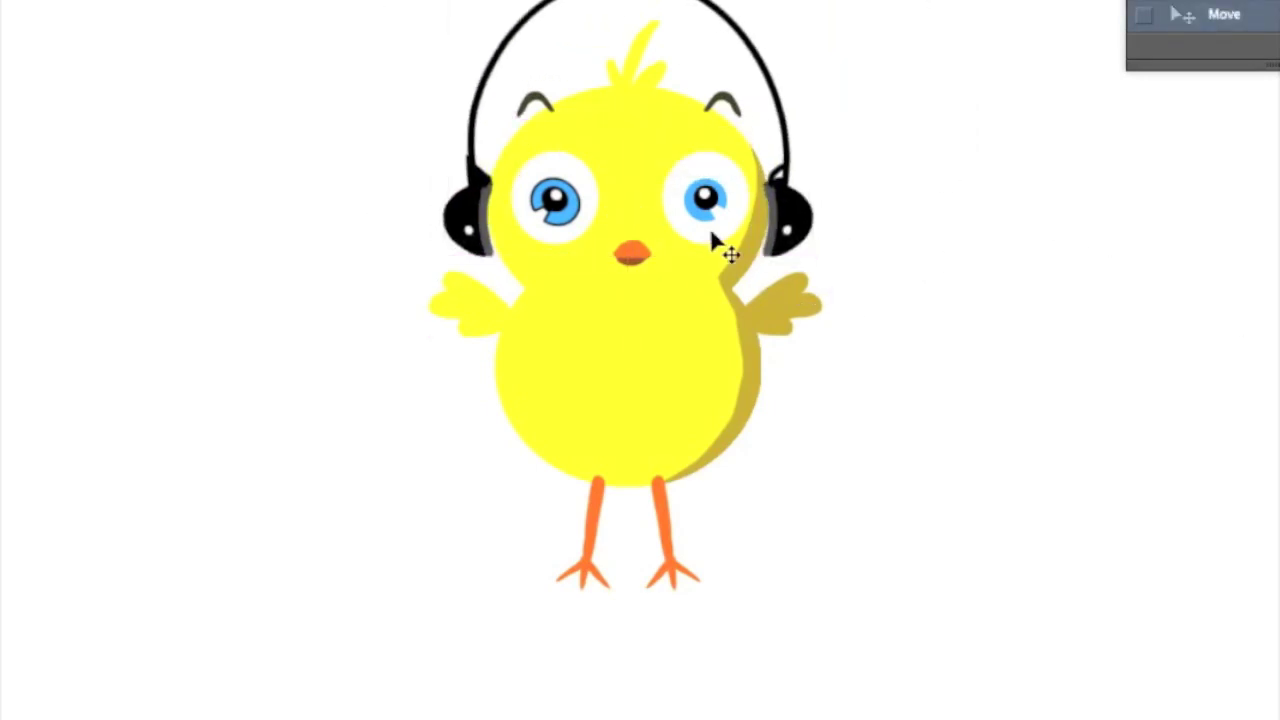
Step: Move the headphones down one layer, shrink them slightly, and paint a brush stroke beside the chick
key("ctrl+bracketleft")
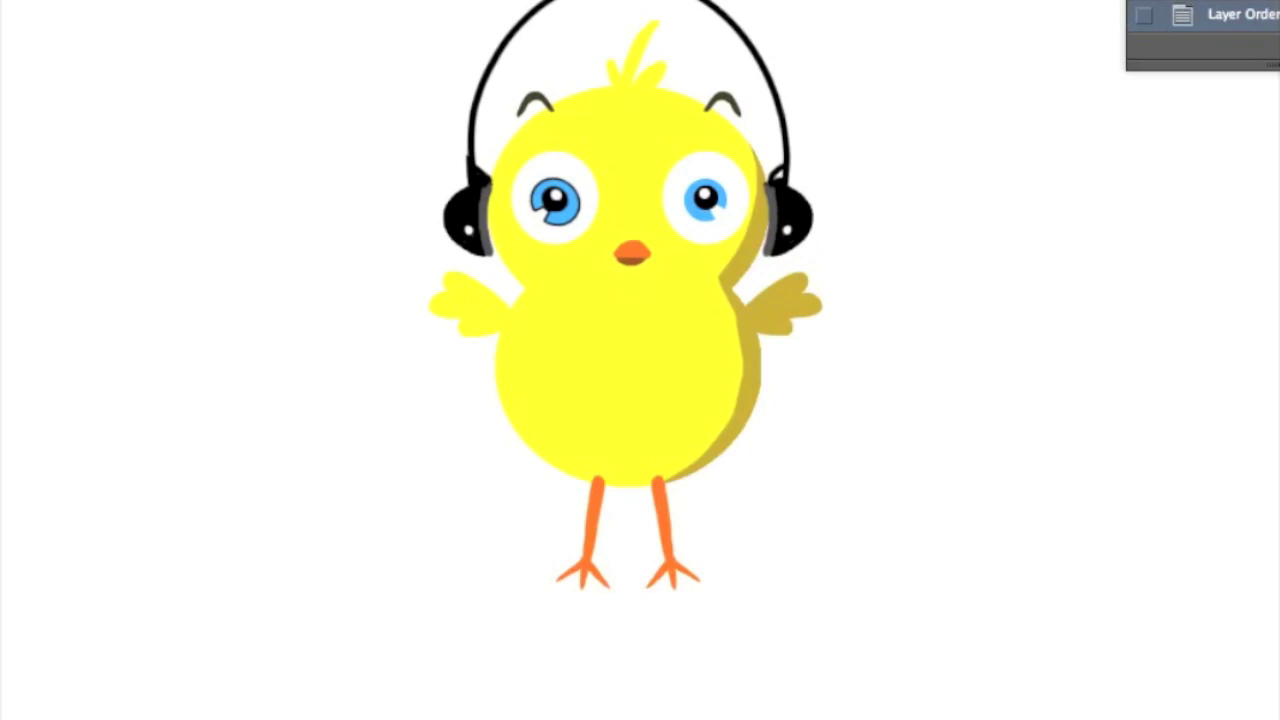
key("Up")
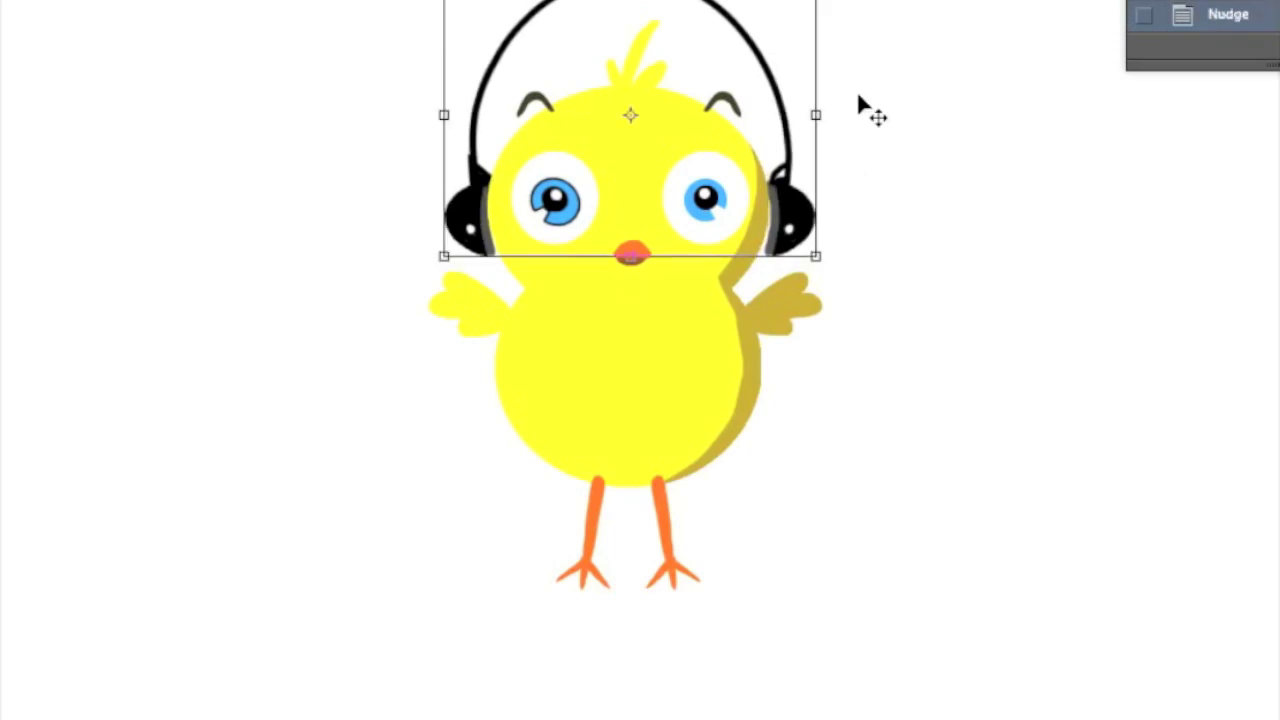
left_click_drag(831, 238, 825, 229)
key("Return")
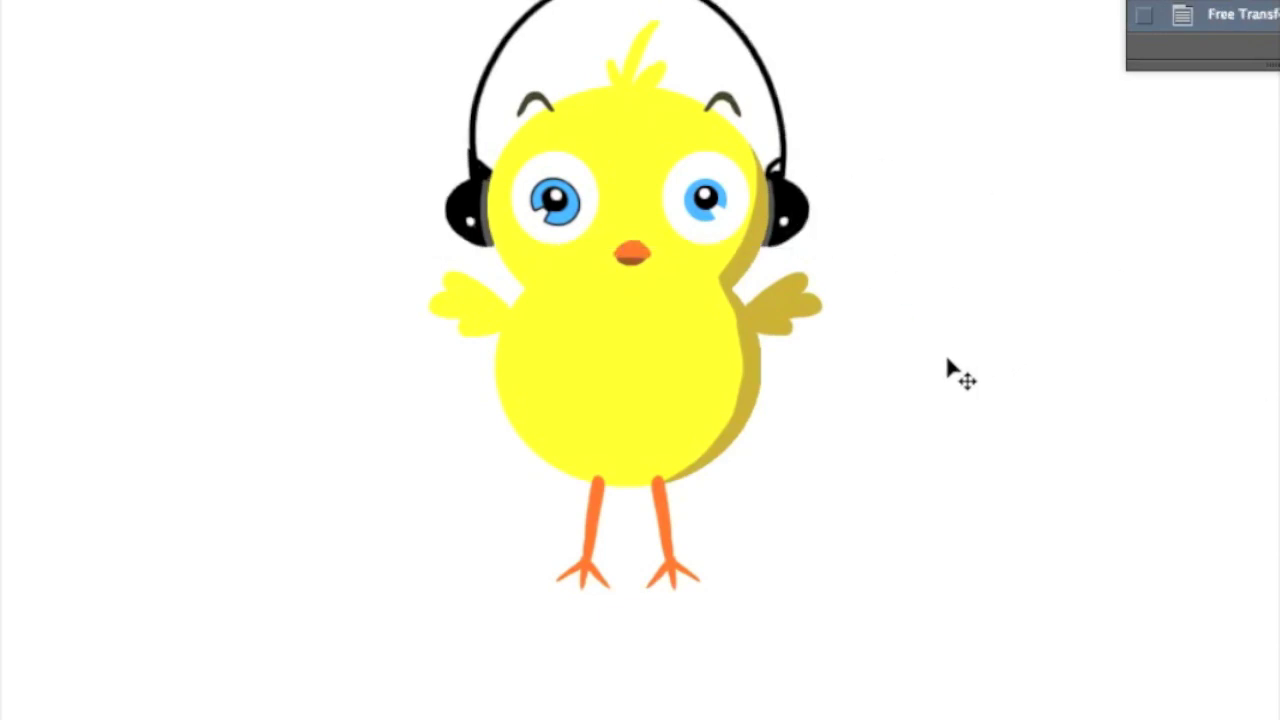
key("b")
left_click_drag(719, 445, 737, 413)
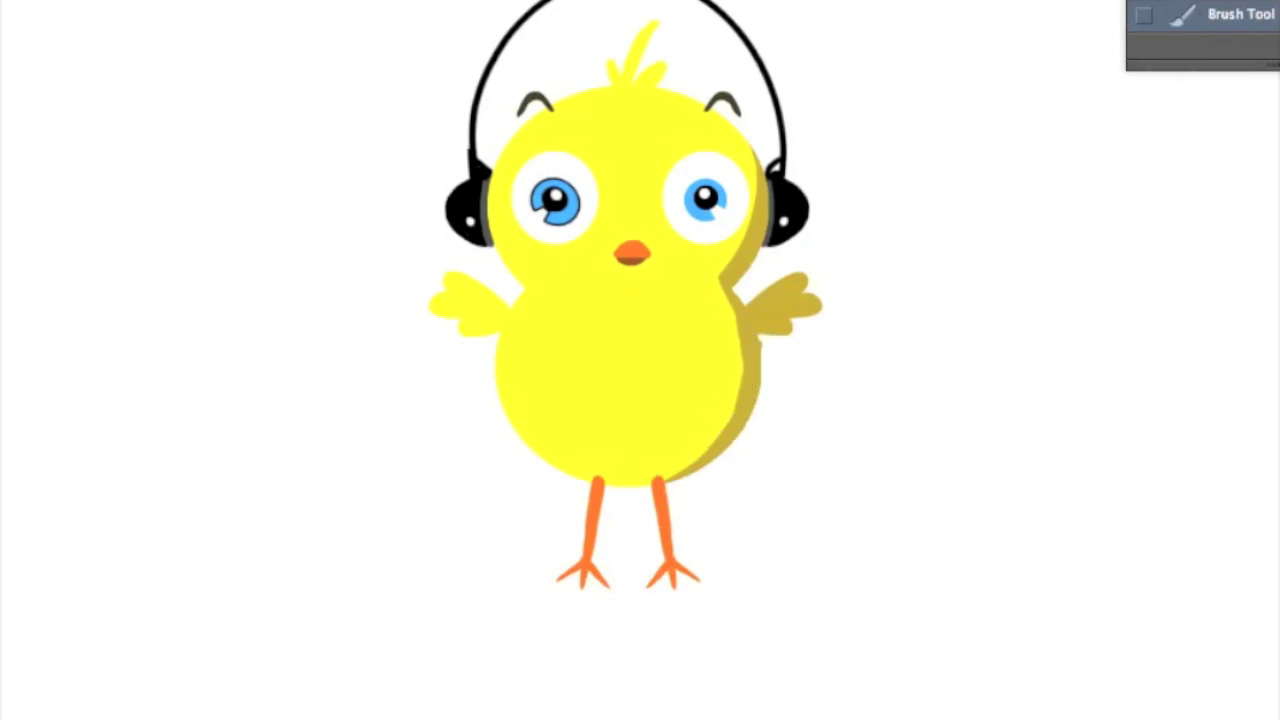
Step: Undo, redo and undo again the brush stroke beside the chick
key("ctrl+z")
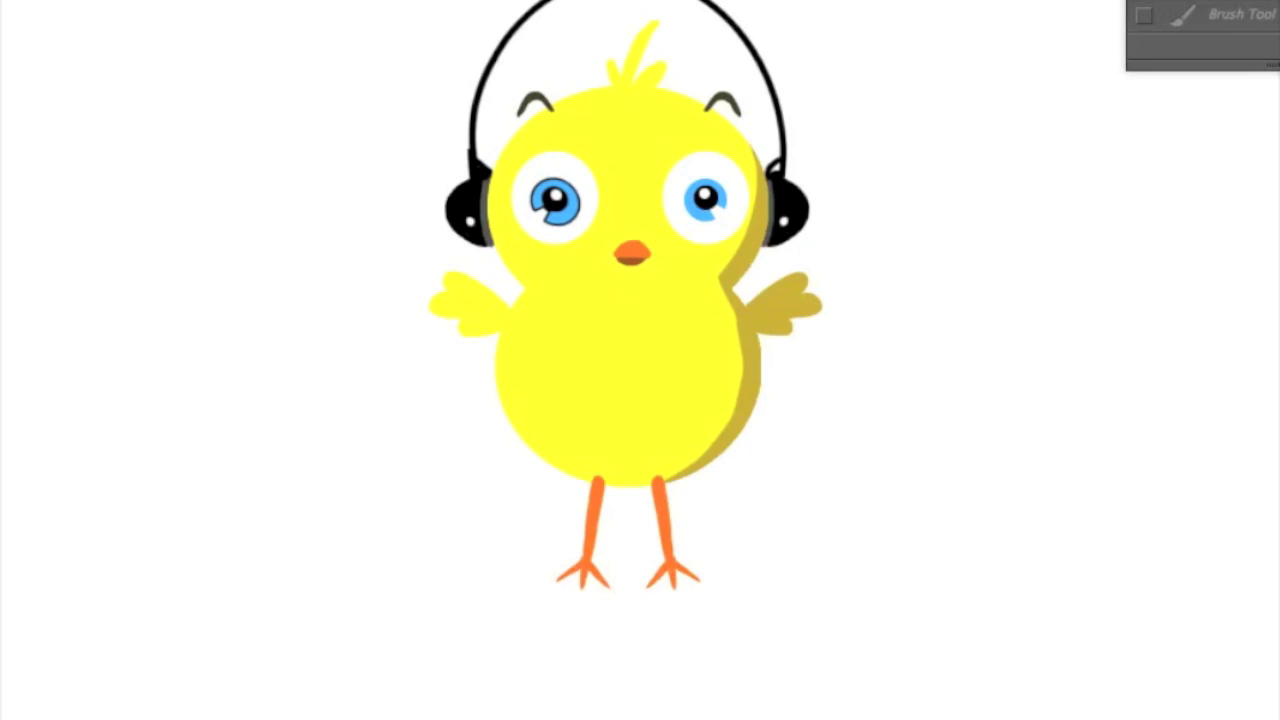
key("ctrl+z")
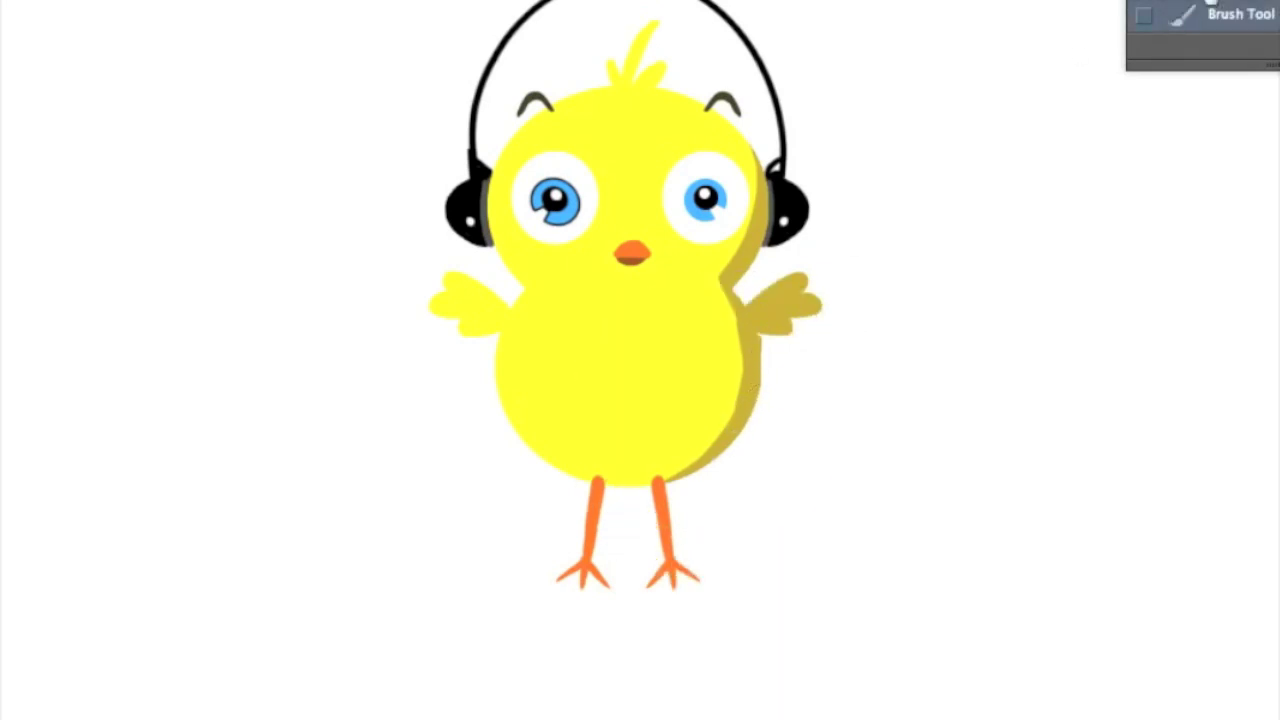
key("ctrl+z")
key("ctrl+z")
key("ctrl+z")
key("ctrl+z")
key("ctrl+z")
key("ctrl+z")
key("ctrl+z")
key("ctrl+z")
right_click(775, 488)
Step: Set the brush to 6 px, handwrite the artist's signature beside the legs, then fit the view
left_click_drag(820, 549, 812, 549)
key("Return")
left_click_drag(688, 527, 706, 528)
scroll(700, 515, "up", 5)
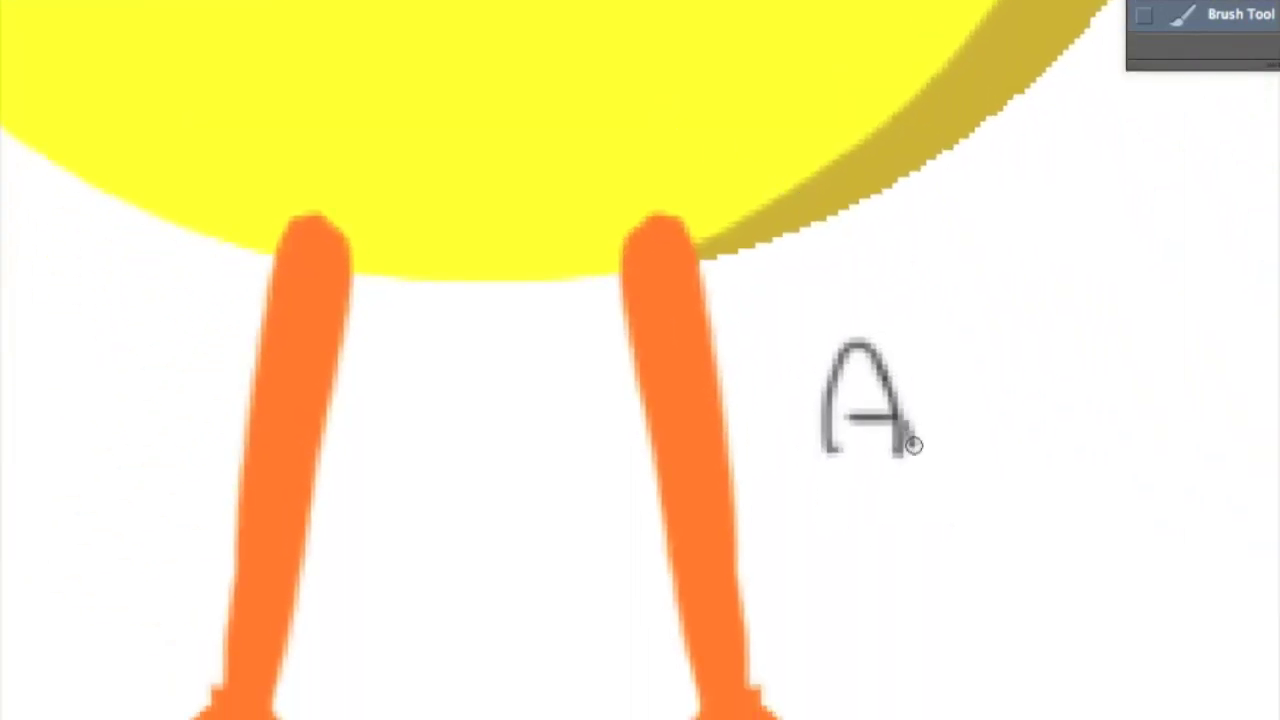
left_click_drag(913, 445, 931, 402)
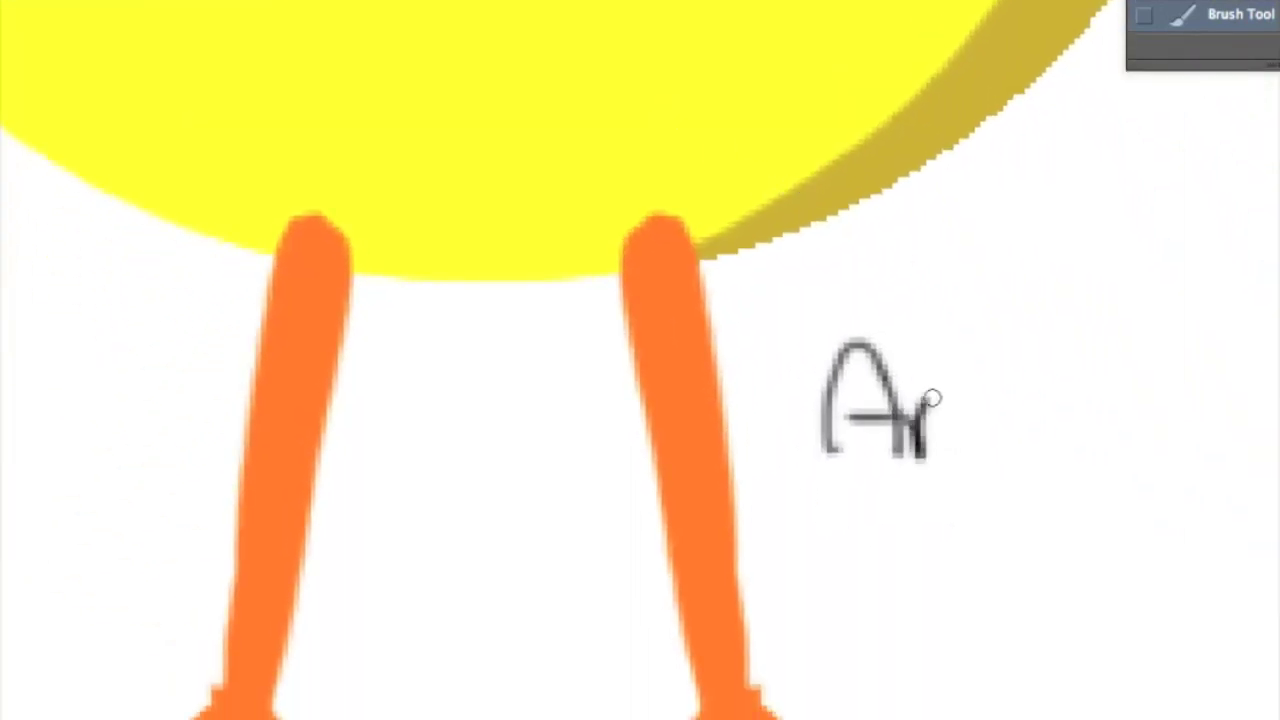
left_click_drag(947, 334, 945, 458)
left_click_drag(926, 416, 978, 410)
mouse_move(975, 400)
left_mouse_down()
mouse_move(1063, 423)
mouse_move(1190, 340)
left_mouse_up()
left_click(1000, 385)
mouse_move(1140, 410)
left_mouse_down()
mouse_move(1234, 404)
mouse_move(1264, 430)
left_mouse_up()
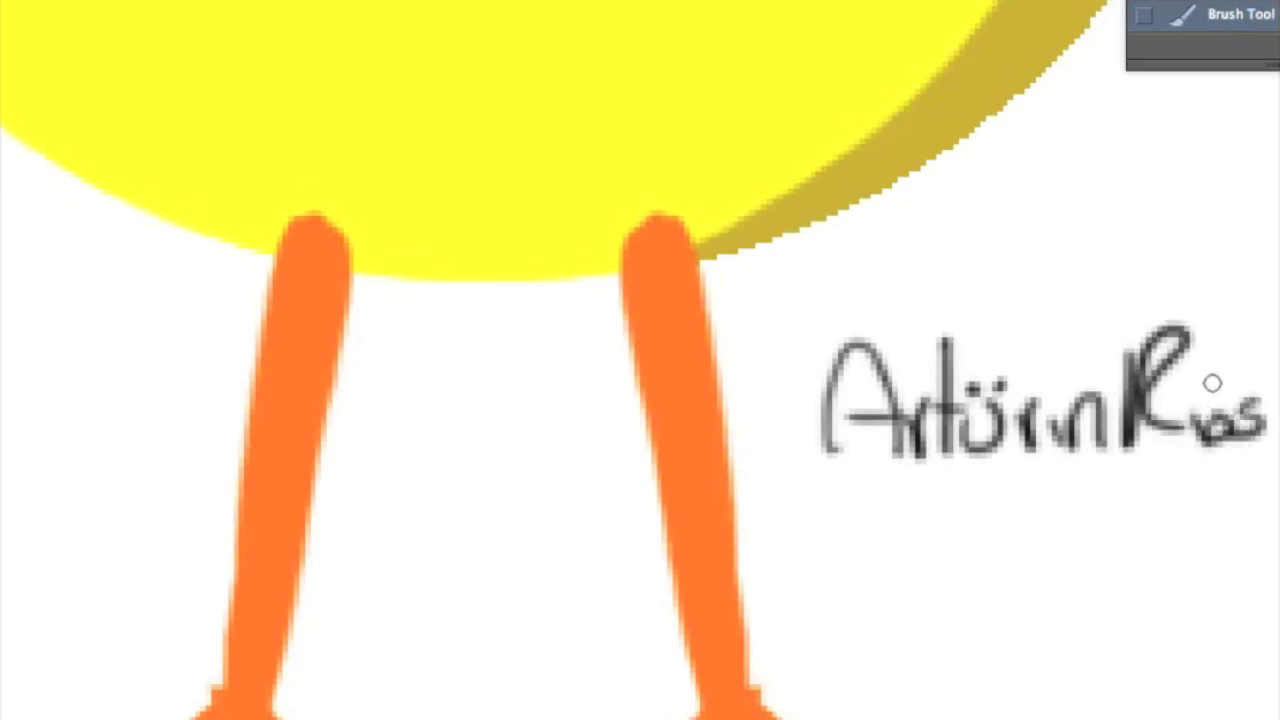
key("ctrl+0")
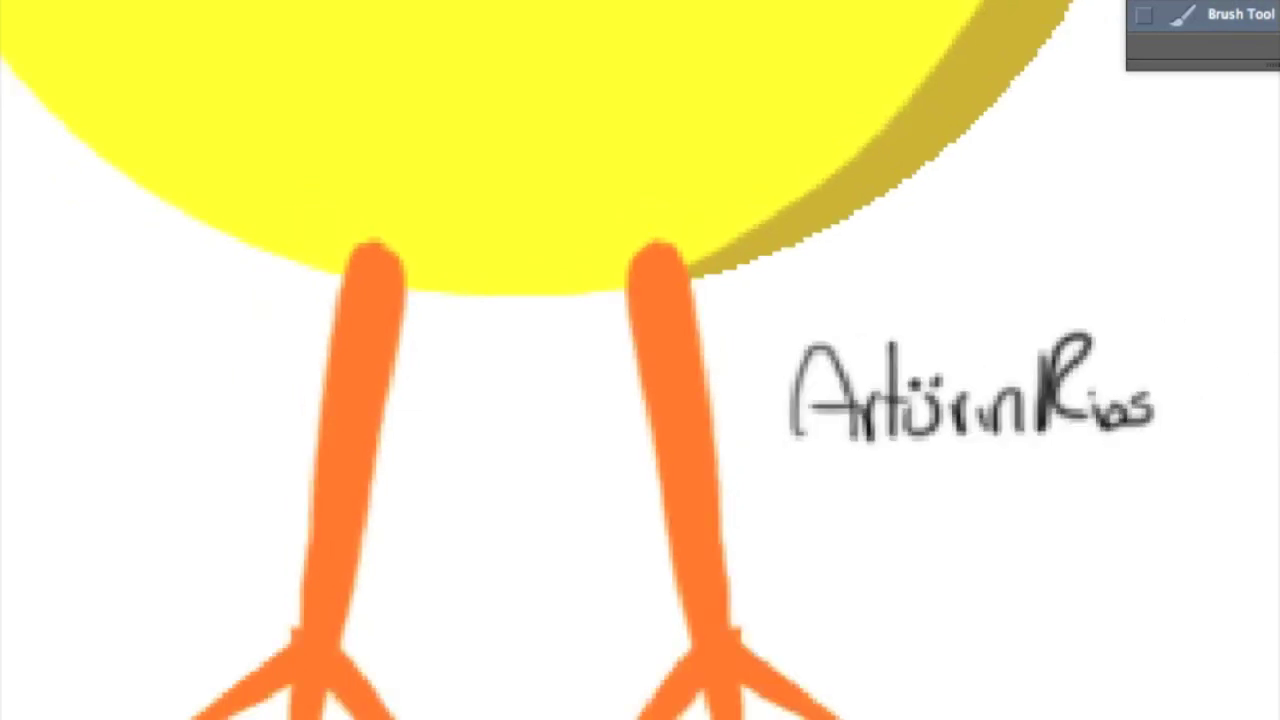